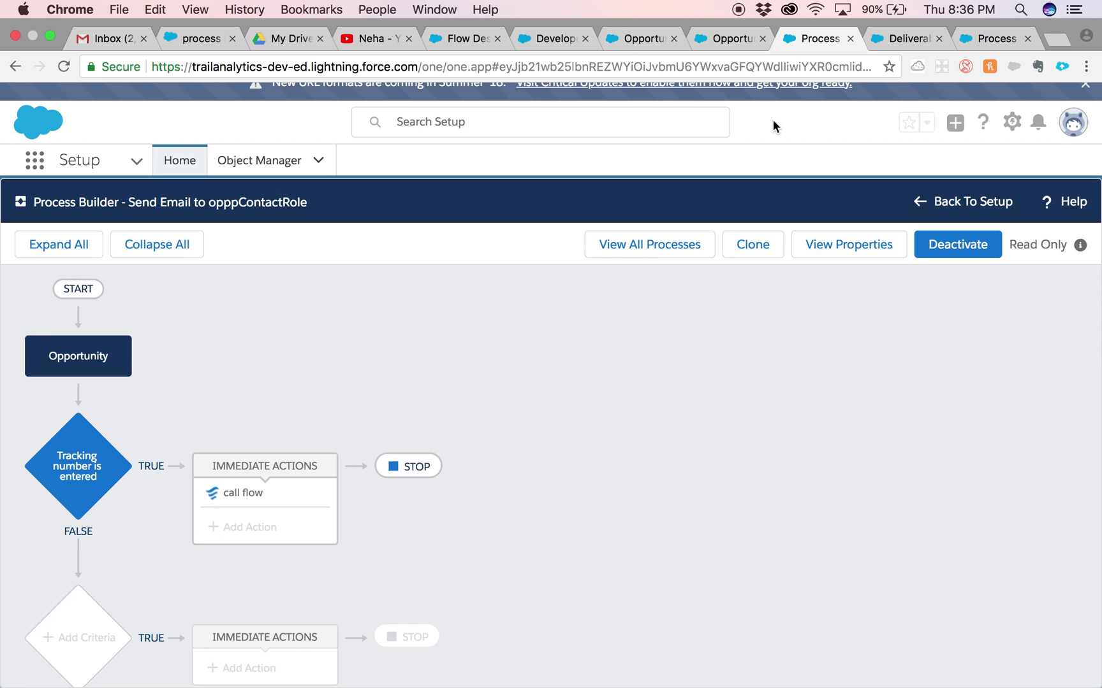
Review the opportunity record's Tracking Number field and its Contact Roles
{"action": "left_click", "coordinate": [896, 44]}
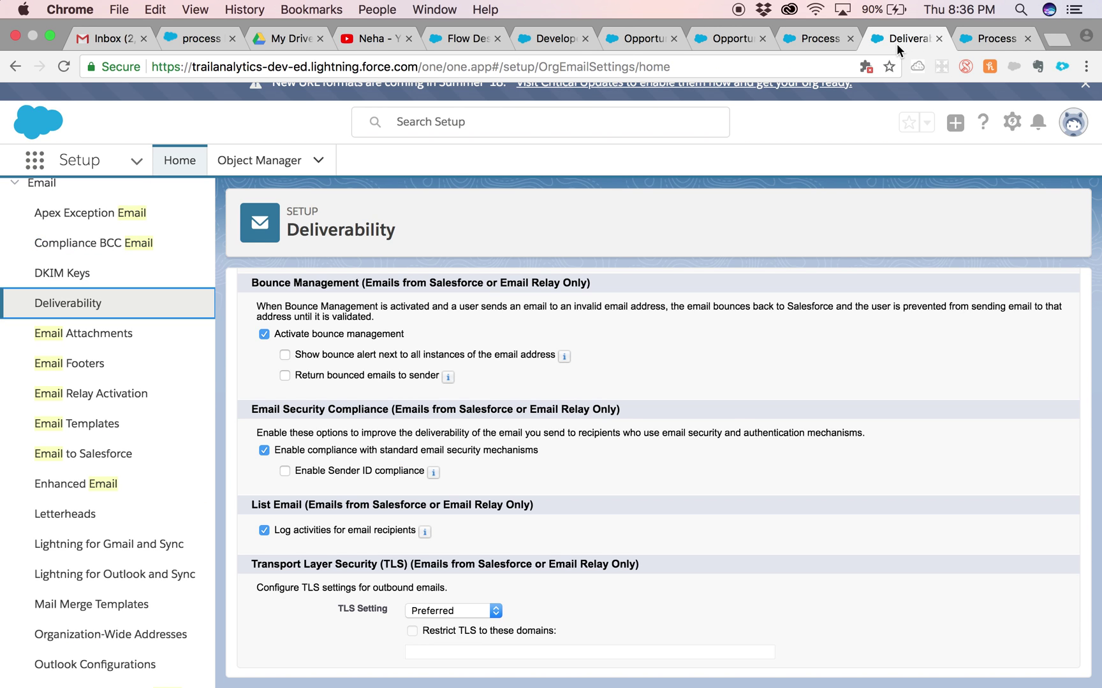
{"action": "left_click", "coordinate": [959, 46]}
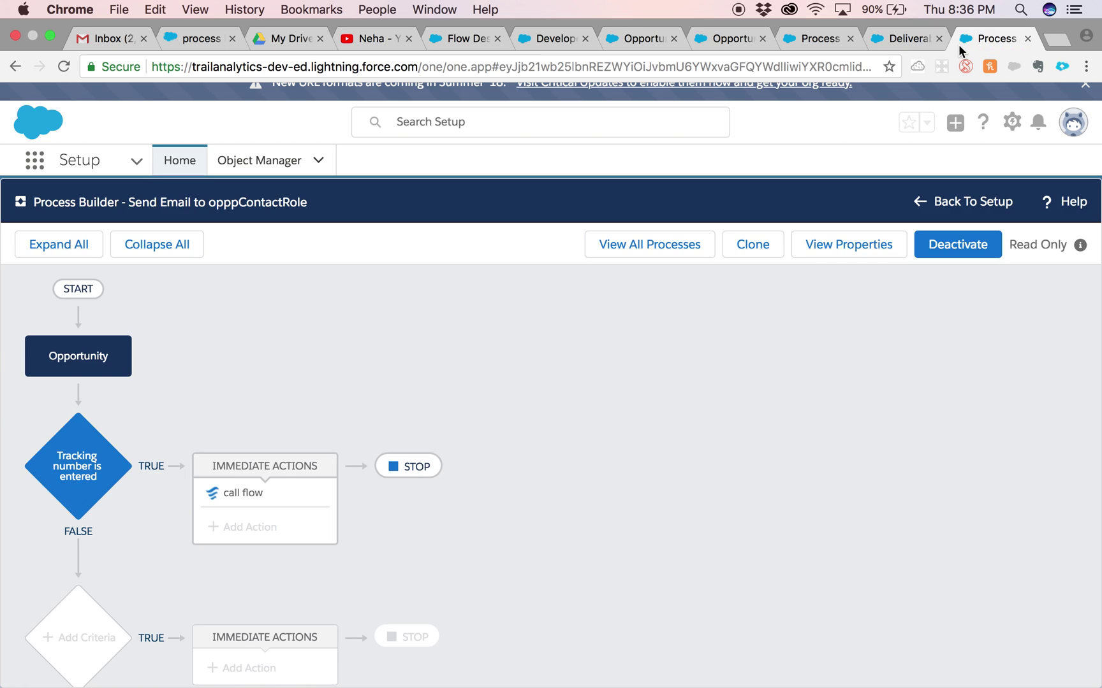
{"action": "left_click", "coordinate": [728, 38]}
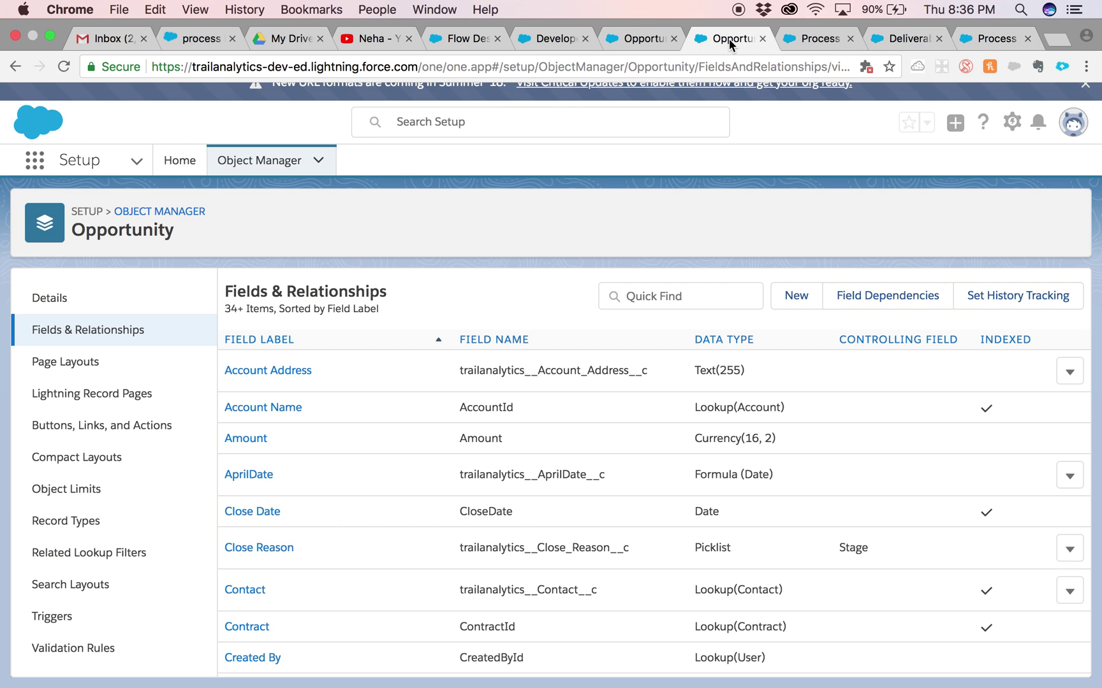
{"action": "left_click", "coordinate": [639, 38]}
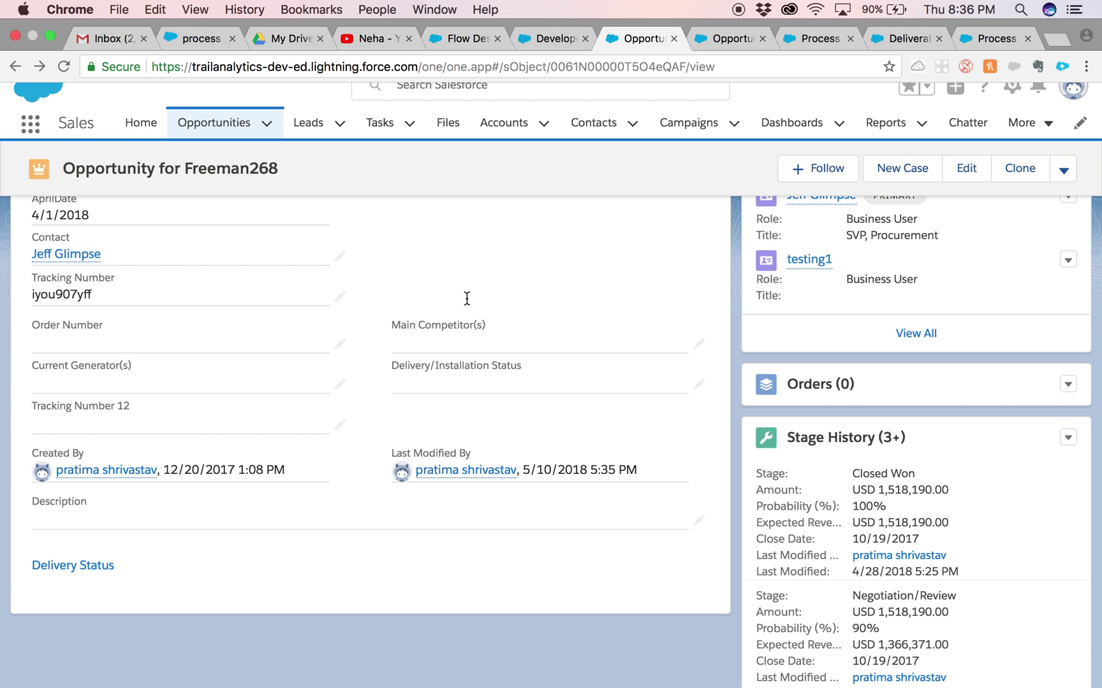
{"action": "scroll", "coordinate": [673, 461], "scroll_direction": "up", "scroll_amount": 3}
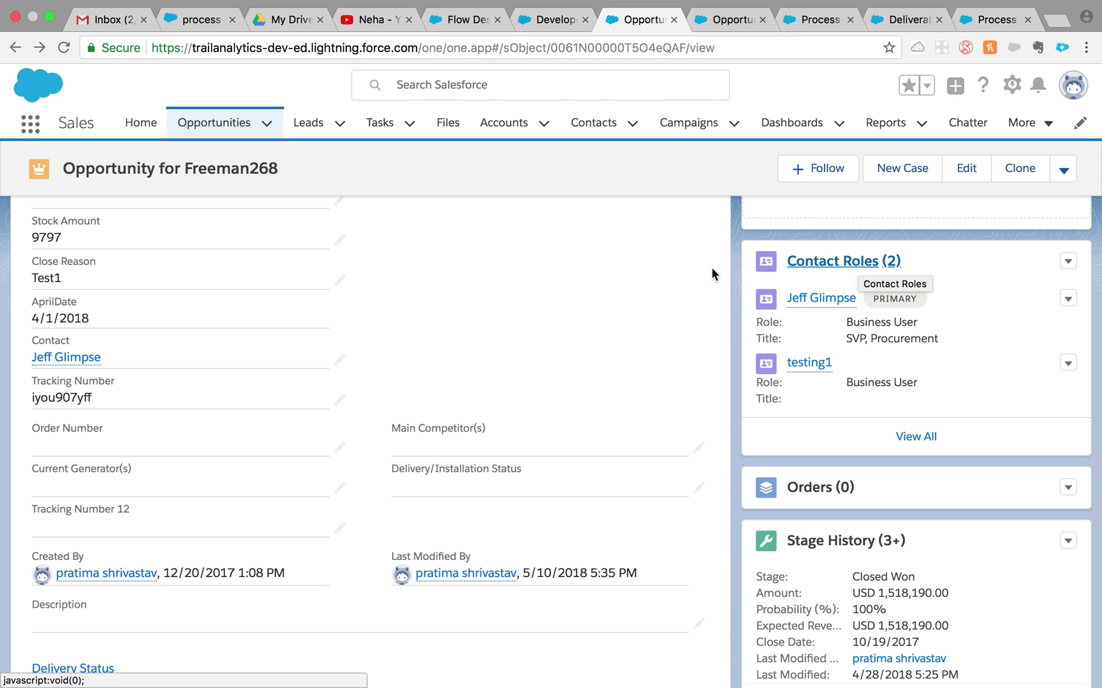
{"action": "scroll", "coordinate": [50, 553], "scroll_direction": "down", "scroll_amount": 1}
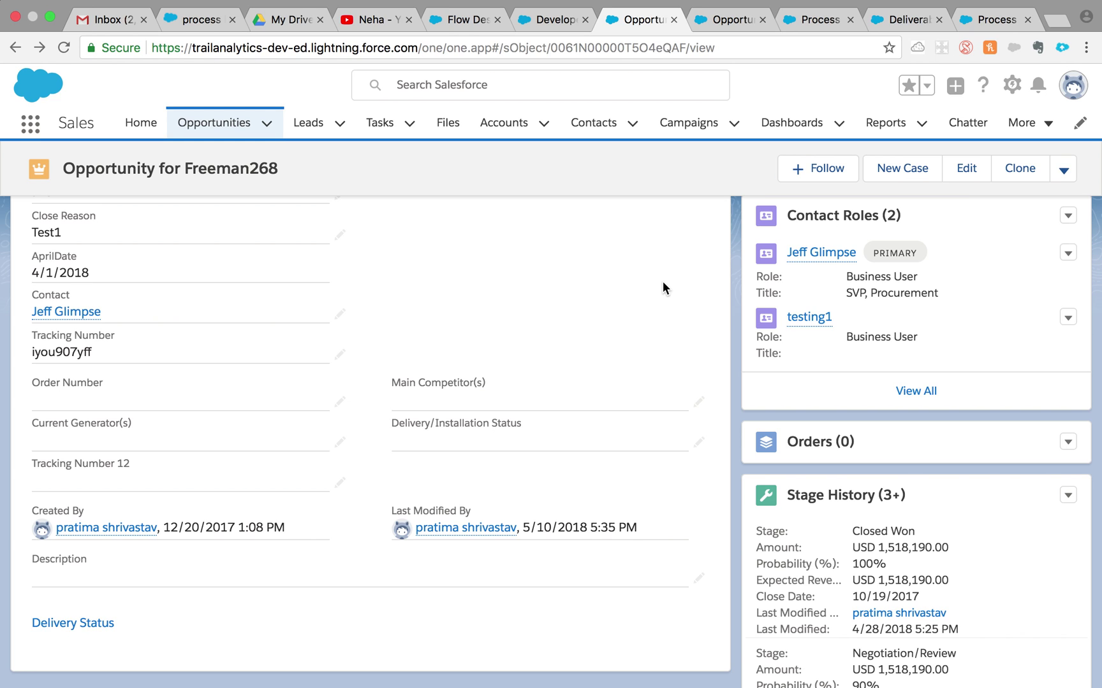
{"action": "scroll", "coordinate": [663, 282], "scroll_direction": "up", "scroll_amount": 2}
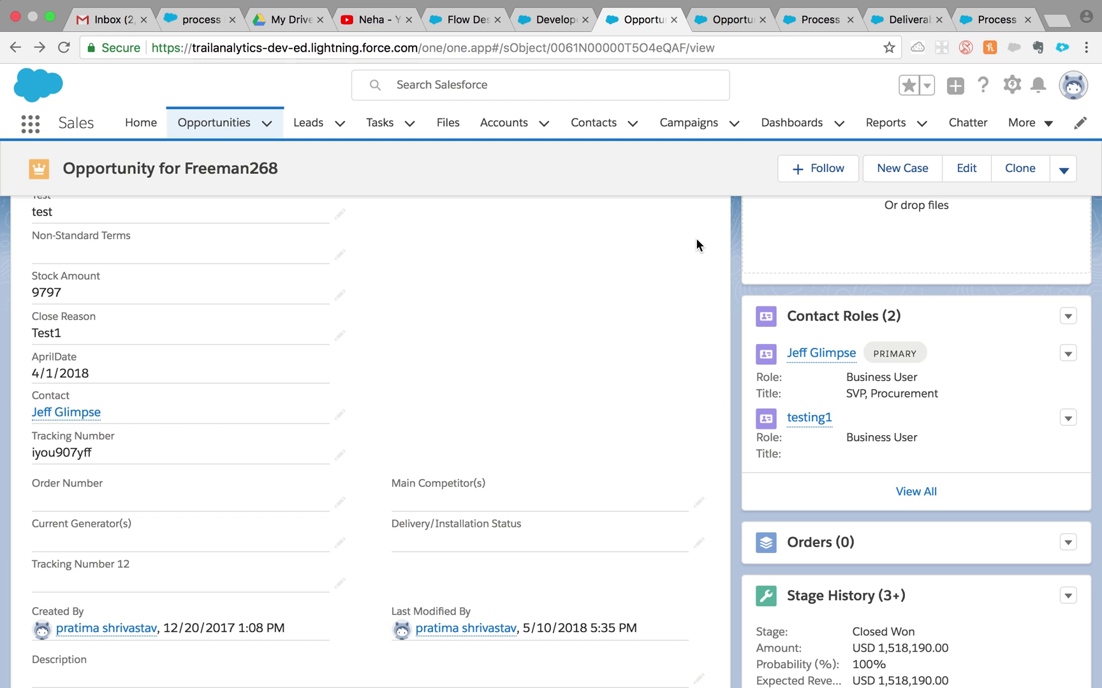
Find Flows in Setup by searching for "flow" and start a new flow
{"action": "left_click", "coordinate": [745, 20]}
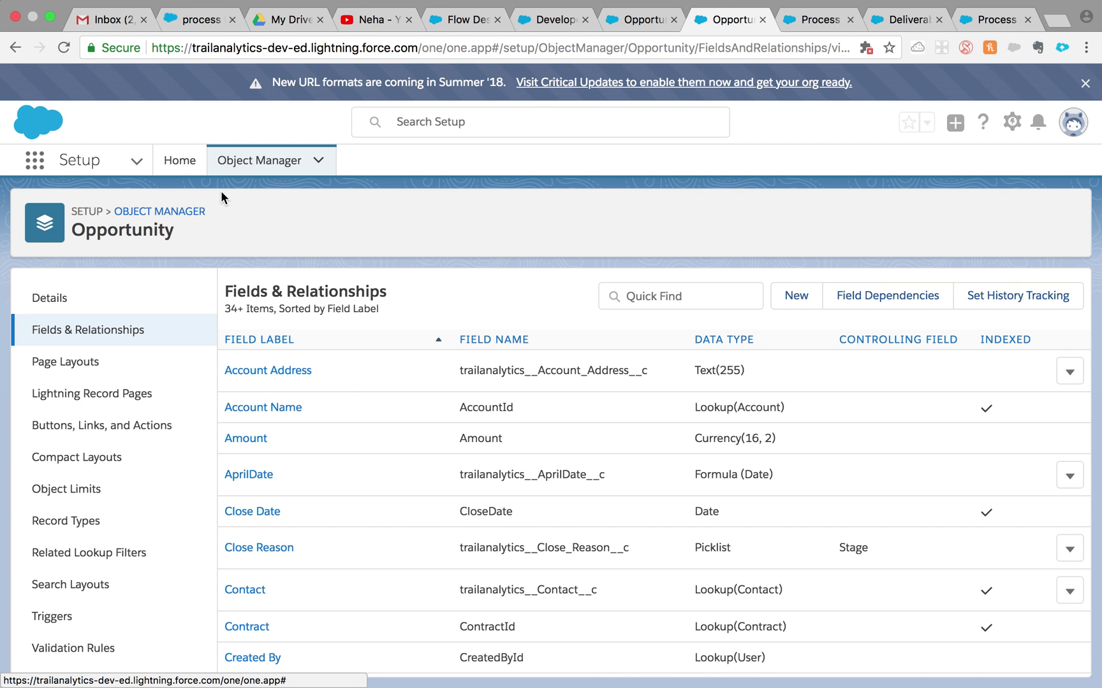
{"action": "left_click", "coordinate": [271, 167]}
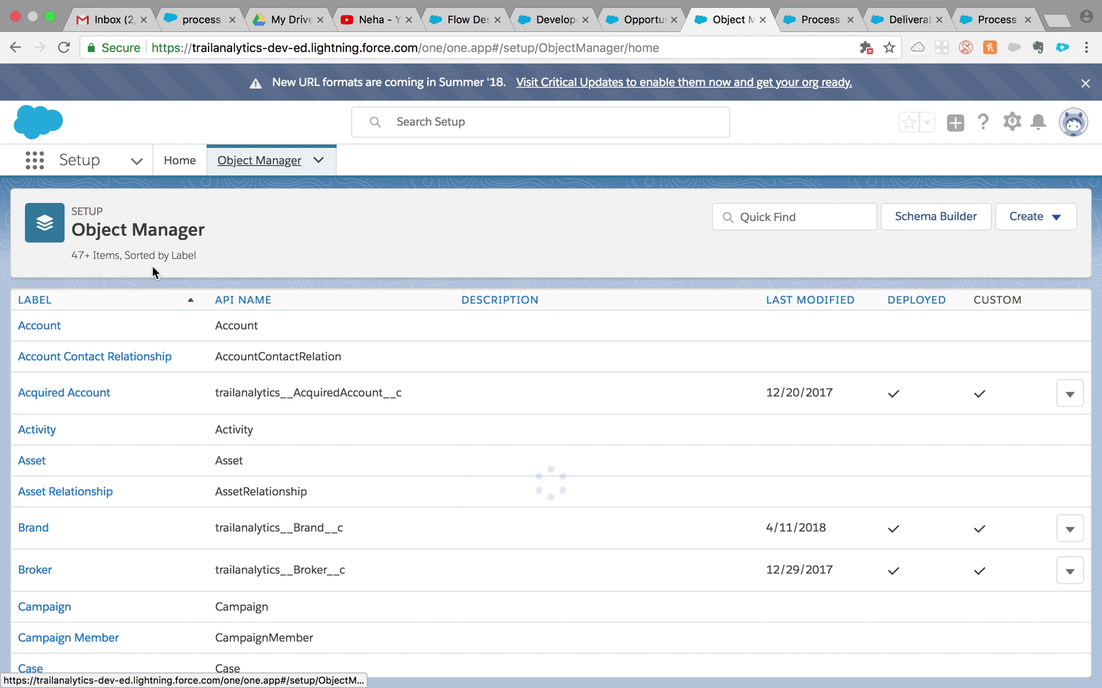
{"action": "left_click", "coordinate": [188, 165]}
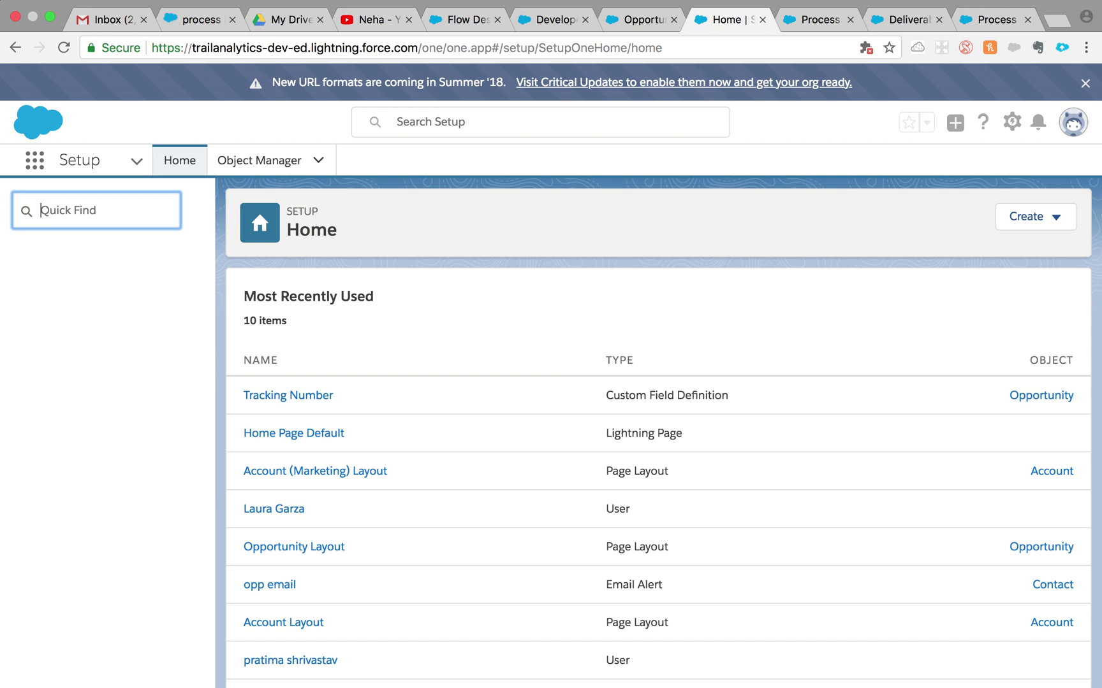
{"action": "type", "text": "flow"}
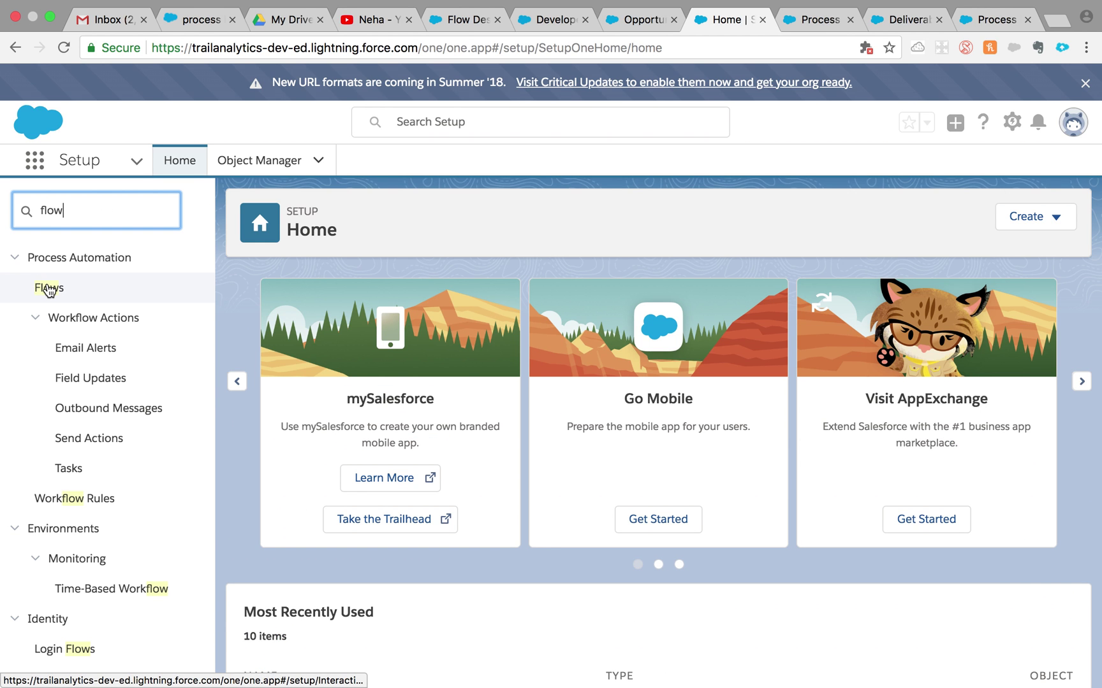
{"action": "left_click", "coordinate": [49, 288]}
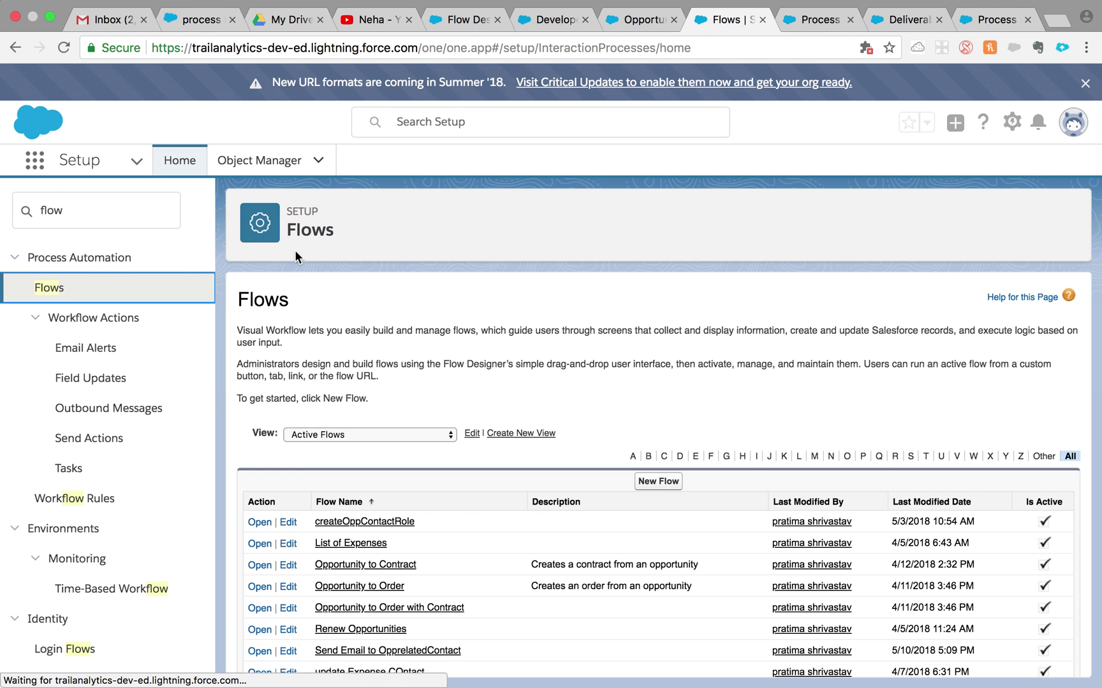
{"action": "left_click", "coordinate": [659, 481]}
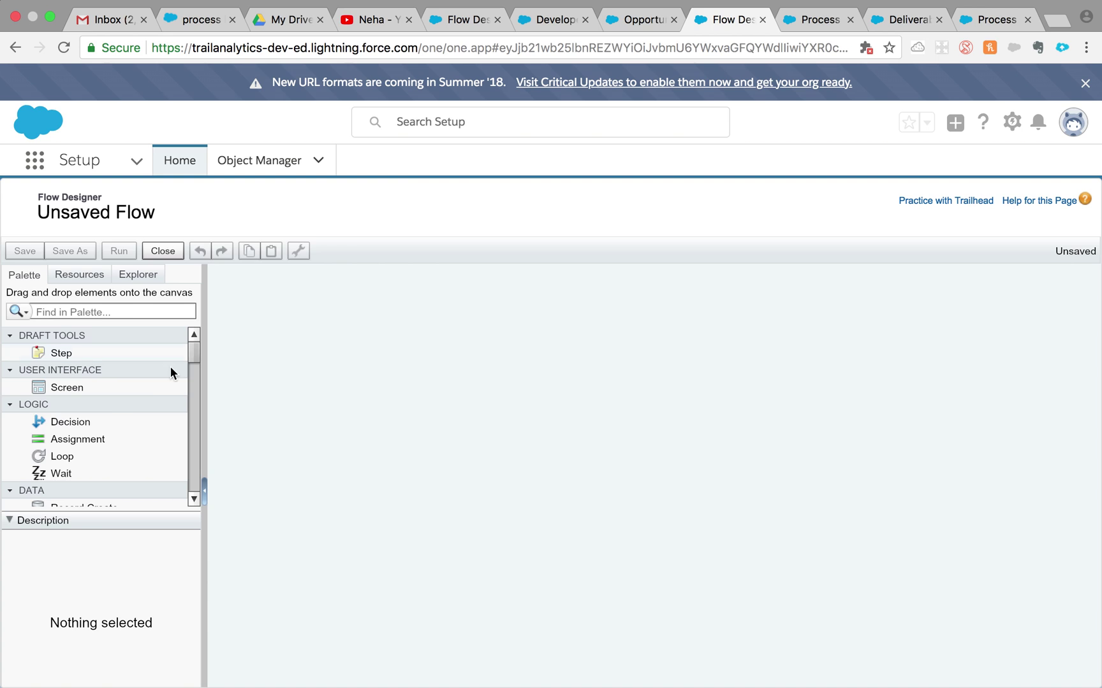
Add a Record Lookup element to the flow canvas and name it "lookup COntact"
{"action": "scroll", "coordinate": [100, 432], "scroll_direction": "down", "scroll_amount": 2}
{"action": "mouse_move", "coordinate": [193, 327]}
{"action": "left_mouse_down"}
{"action": "mouse_move", "coordinate": [195, 362]}
{"action": "mouse_move", "coordinate": [194, 343]}
{"action": "left_mouse_up"}
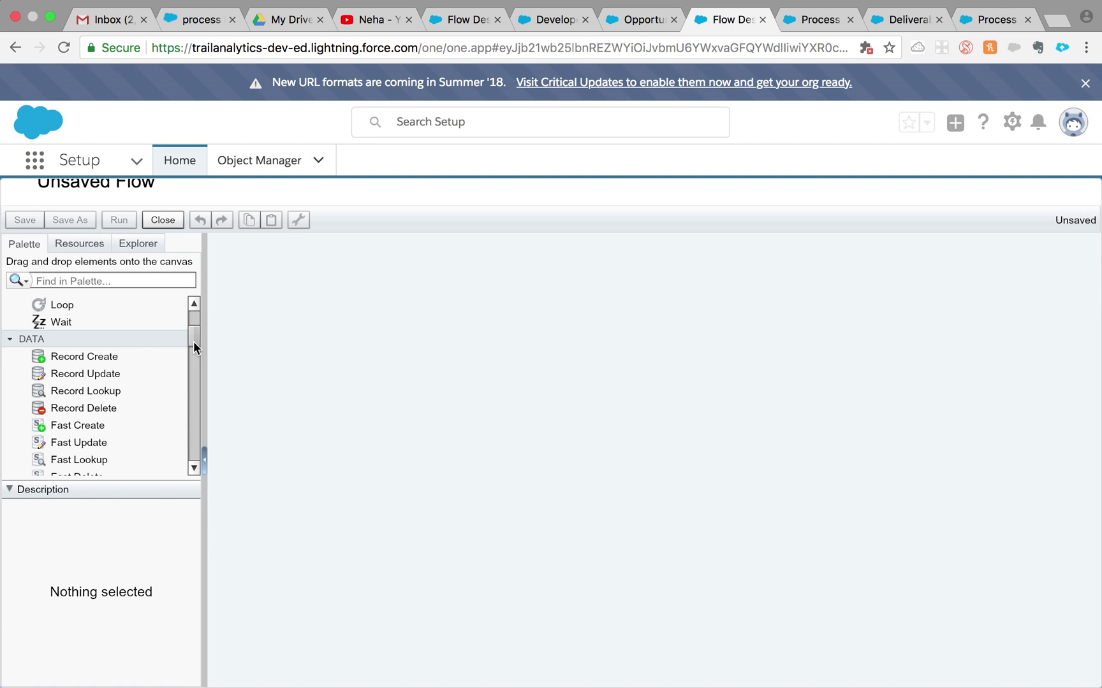
{"action": "left_click", "coordinate": [107, 392]}
{"action": "left_click_drag", "start_coordinate": [107, 395], "coordinate": [443, 328]}
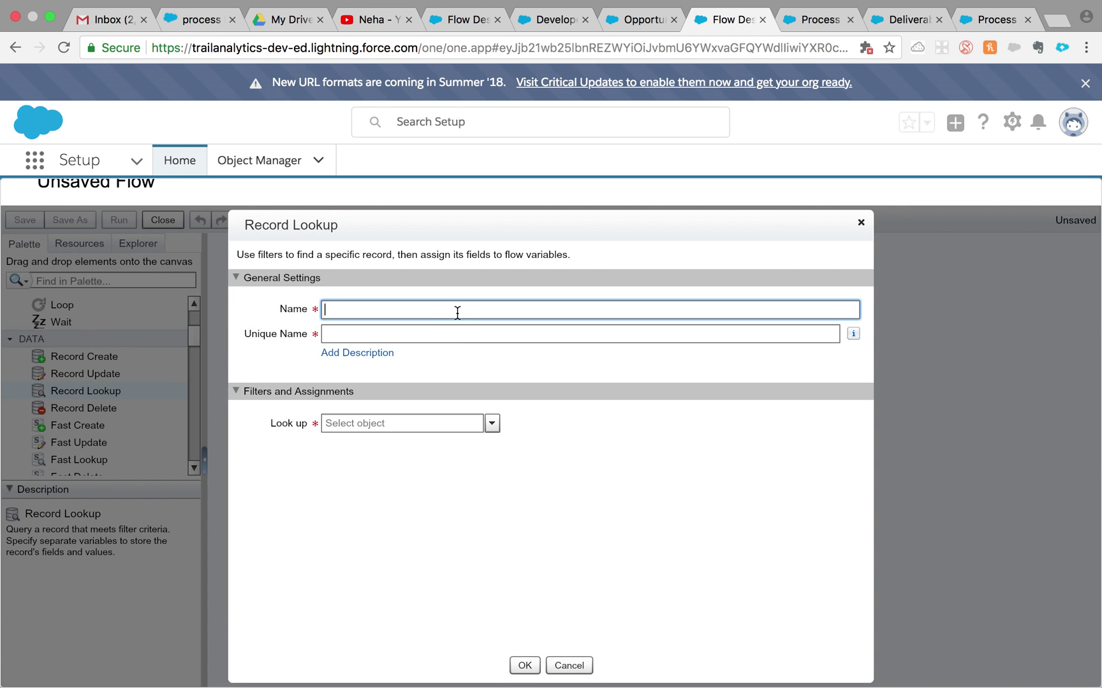
{"action": "type", "text": "lookup COntact"}
{"action": "left_click", "coordinate": [455, 335]}
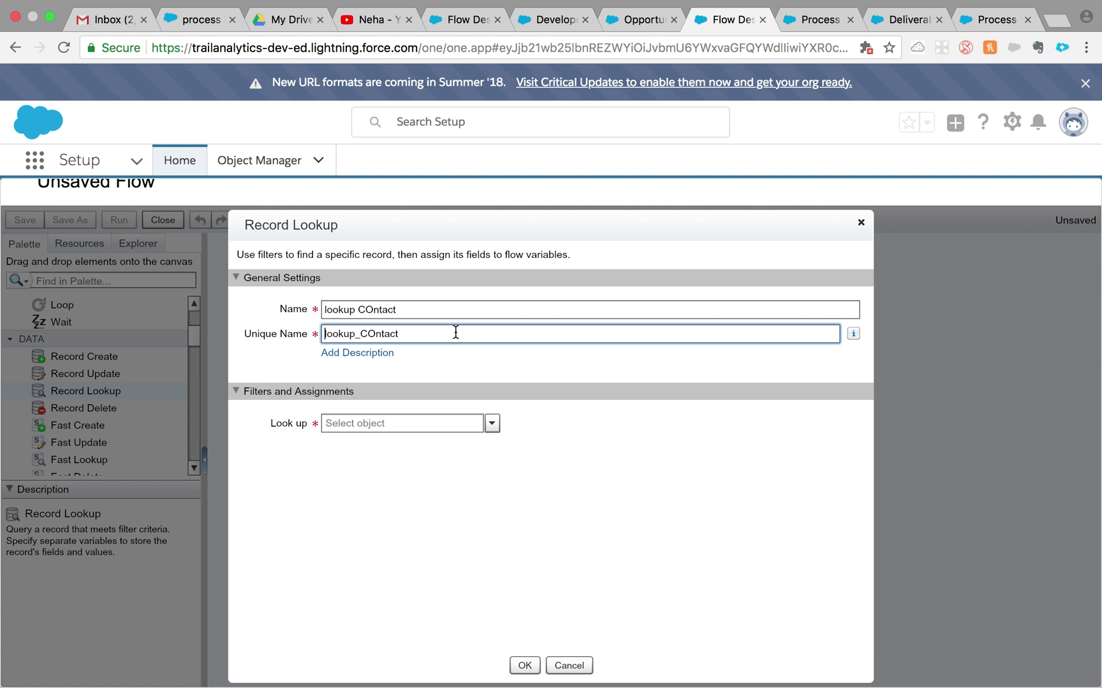
Set the object to look up to OpportunityContactRole
{"action": "left_click", "coordinate": [423, 427]}
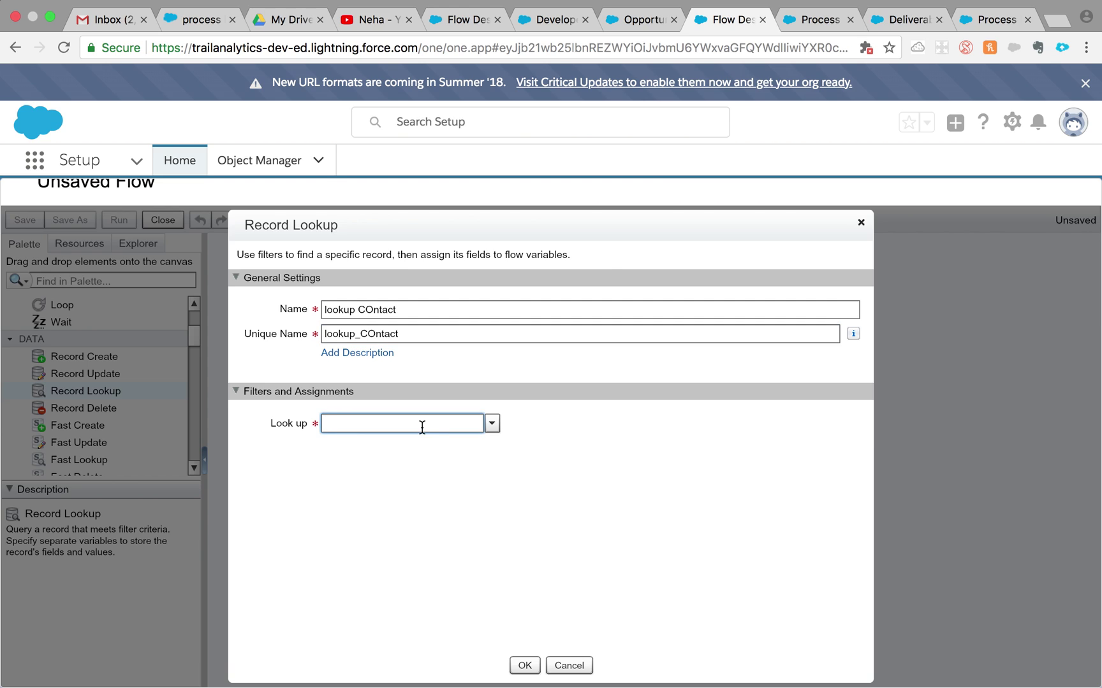
{"action": "type", "text": "con"}
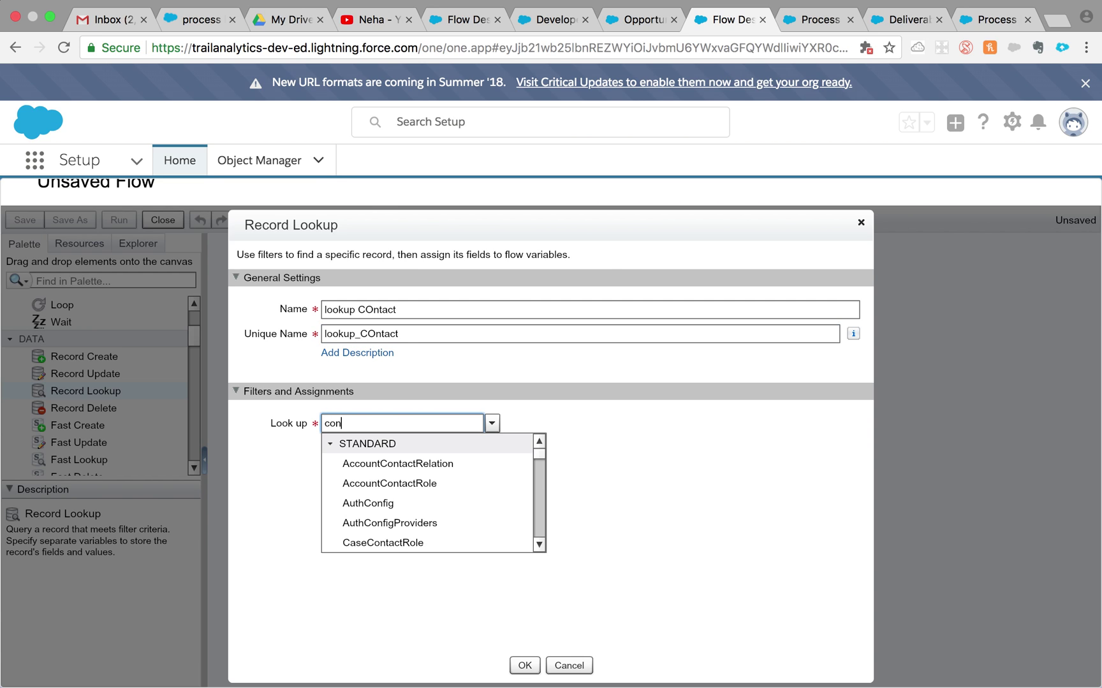
{"action": "key", "text": "BackSpace"}
{"action": "key", "text": "BackSpace"}
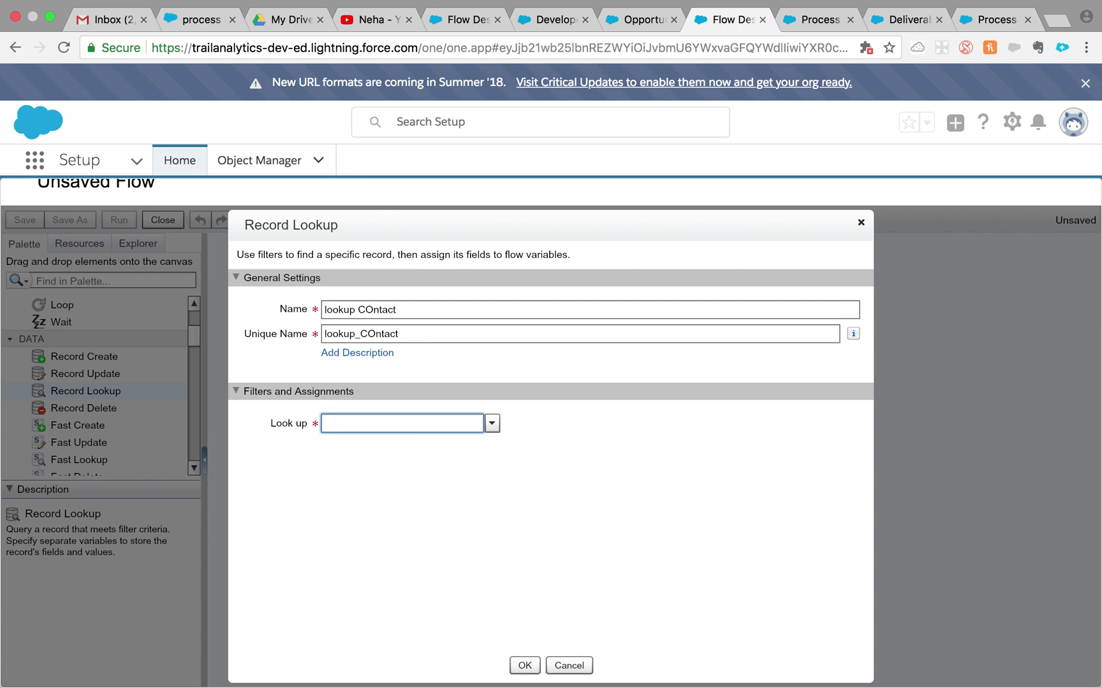
{"action": "type", "text": "opp"}
{"action": "left_click", "coordinate": [420, 504]}
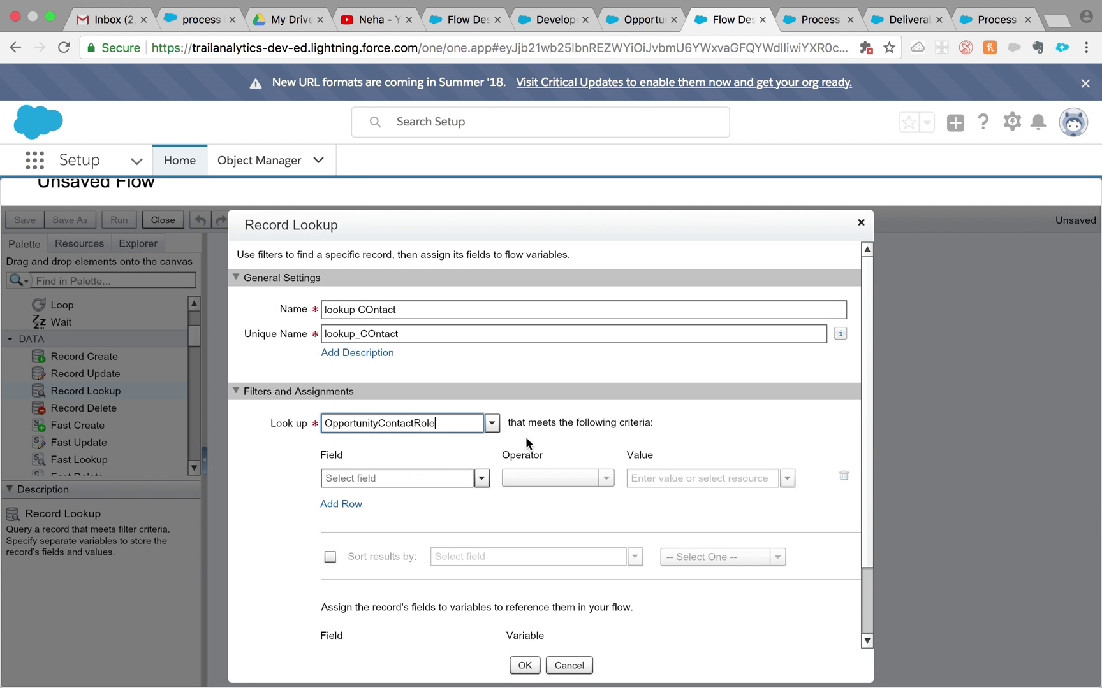
Choose OpportunityId as the field of the first lookup criterion
{"action": "left_click", "coordinate": [404, 478]}
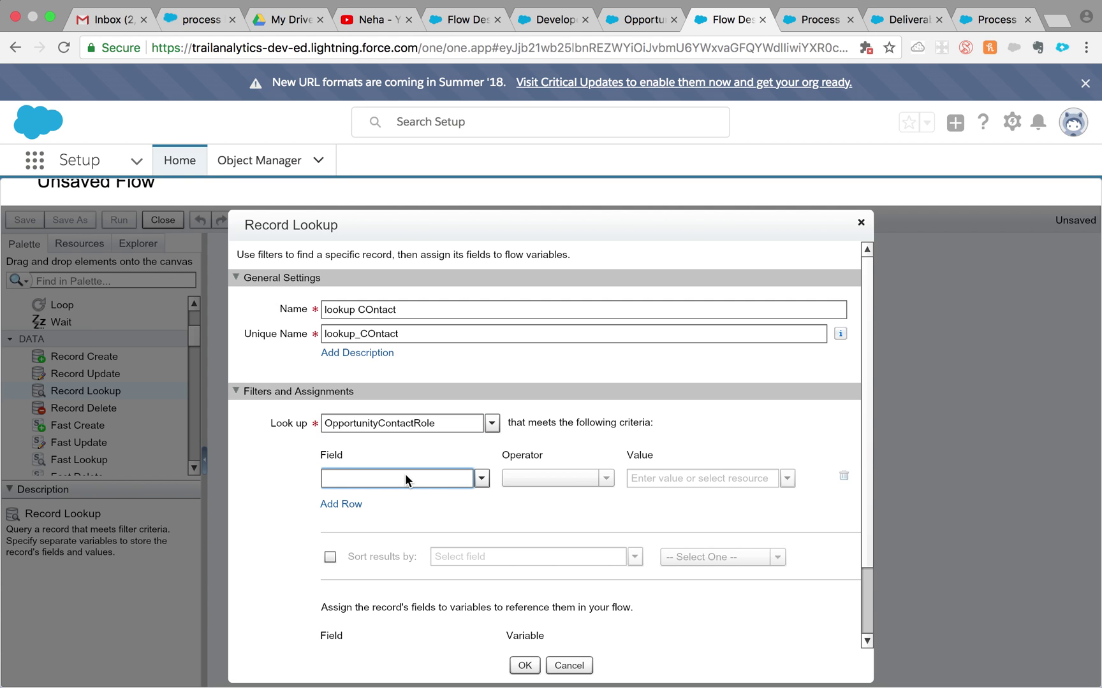
{"action": "left_click", "coordinate": [480, 482]}
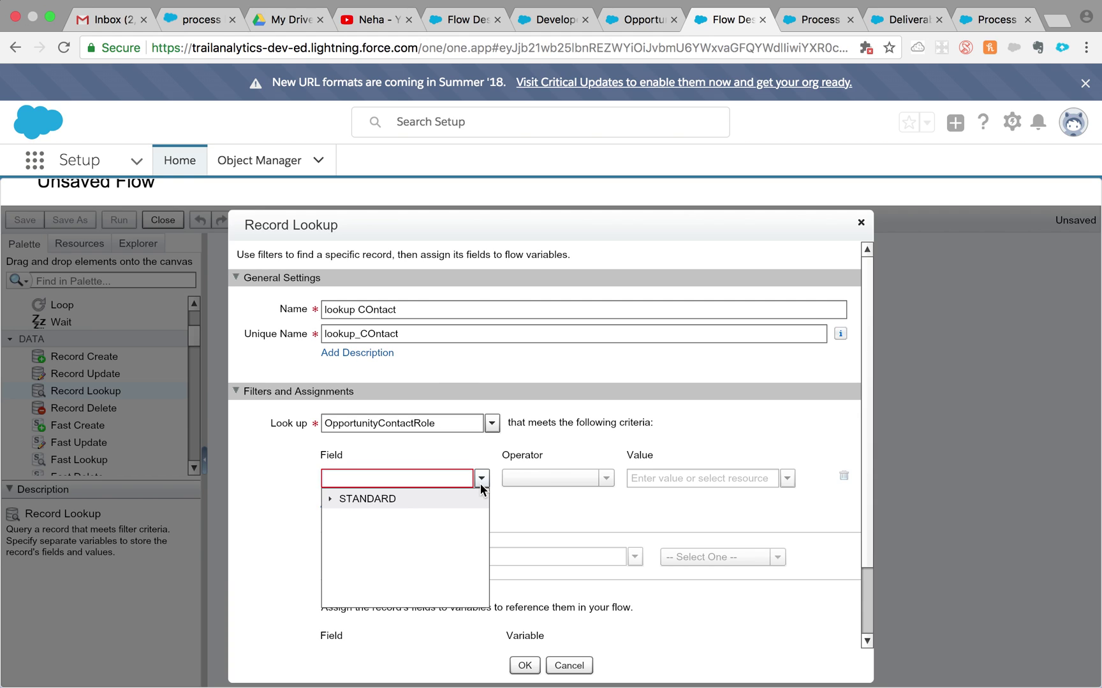
{"action": "left_click", "coordinate": [329, 501]}
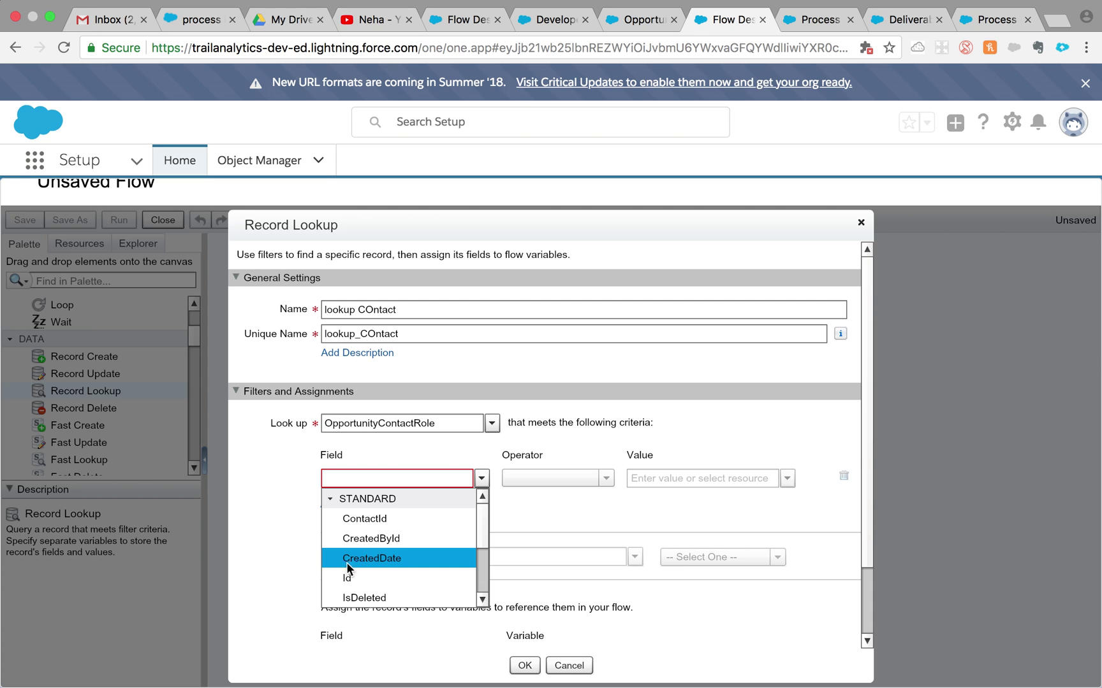
{"action": "left_click_drag", "start_coordinate": [481, 543], "coordinate": [480, 568]}
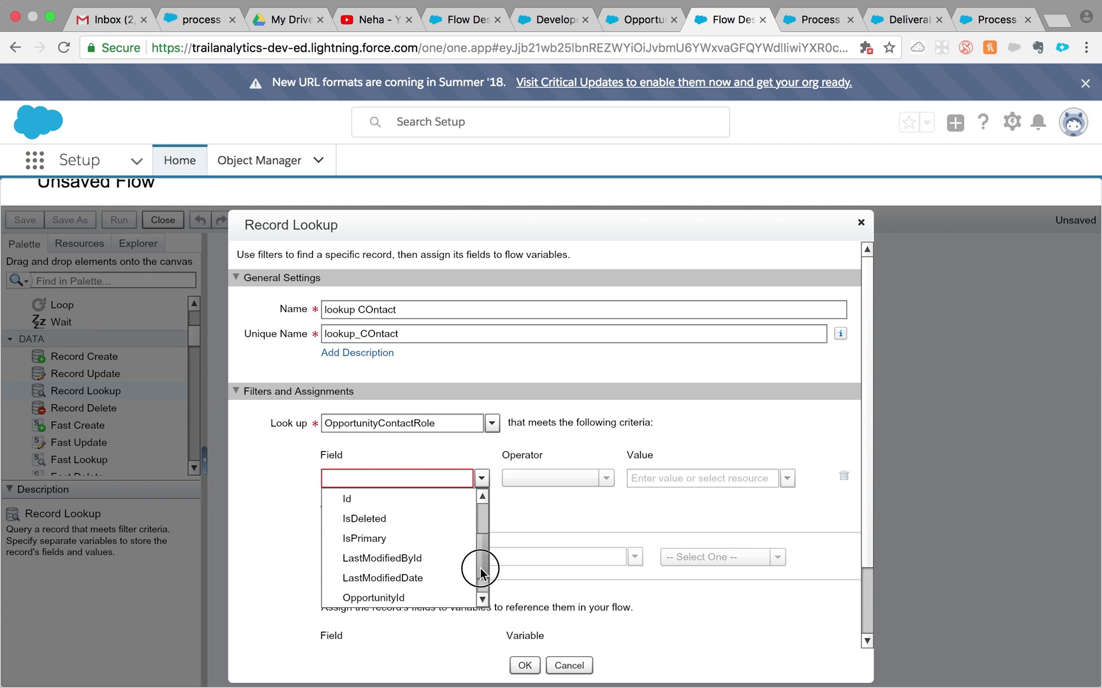
{"action": "left_click", "coordinate": [425, 600]}
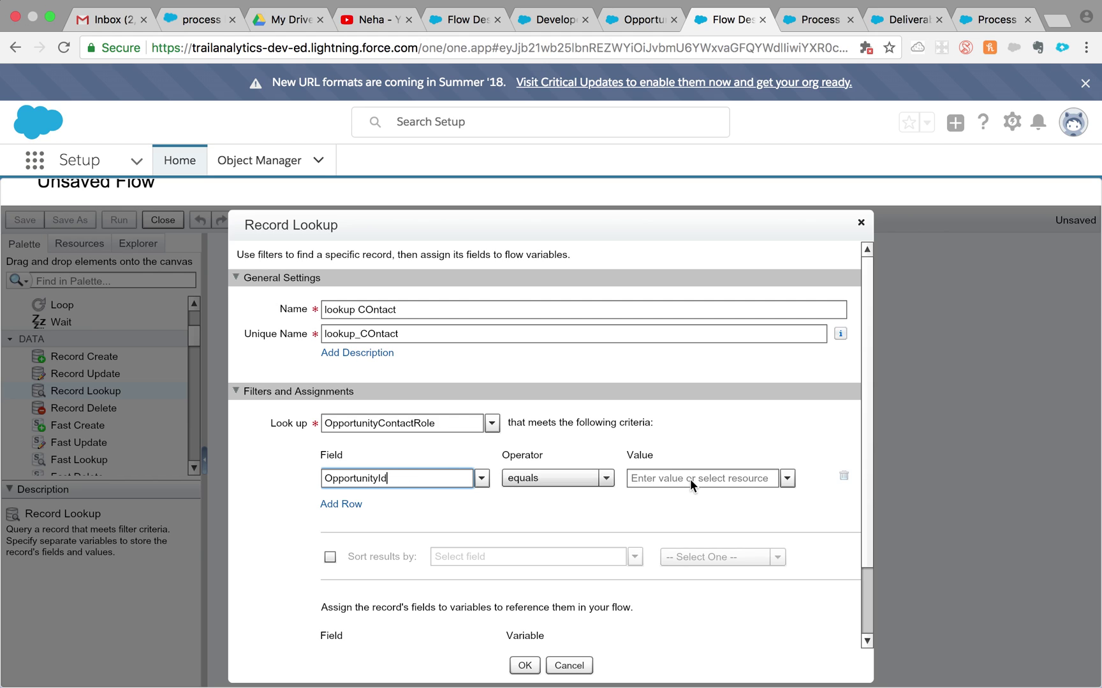
Create a Text variable named oppId with type Input and Output as the OpportunityId criterion's value
{"action": "left_click", "coordinate": [787, 478]}
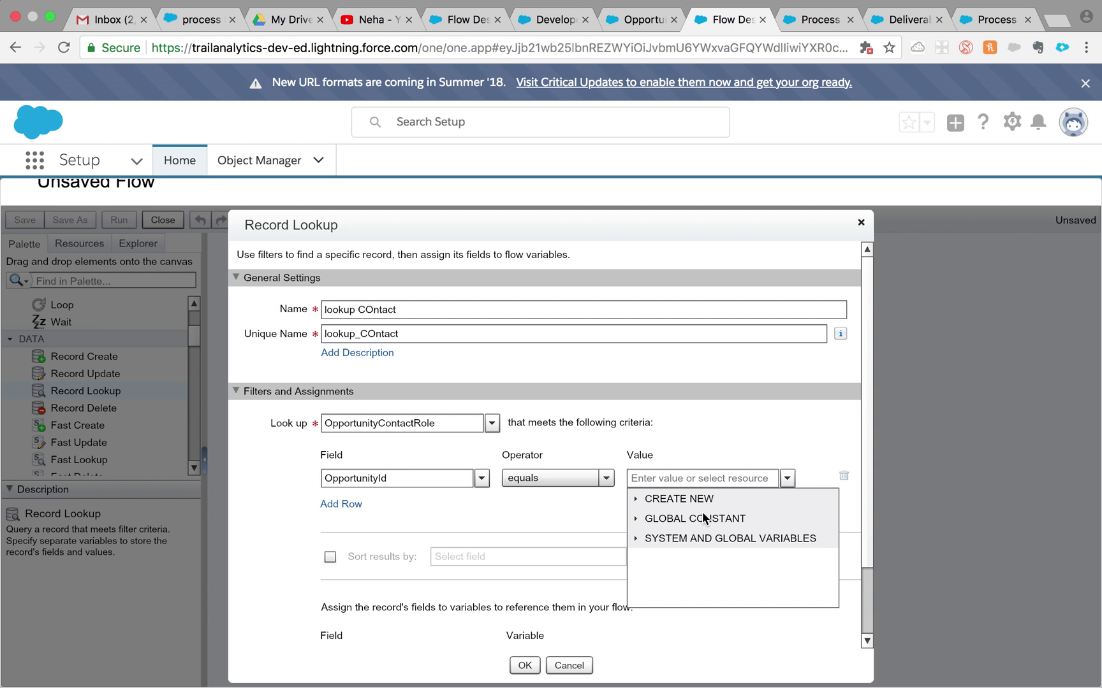
{"action": "left_click", "coordinate": [636, 499]}
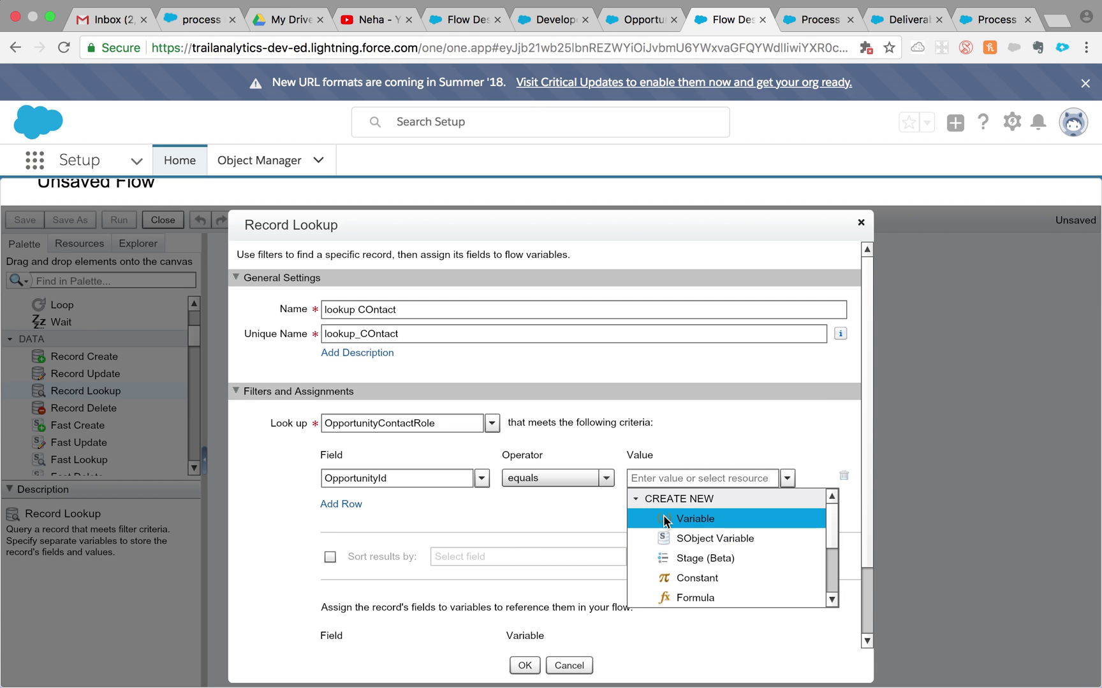
{"action": "left_click", "coordinate": [665, 520]}
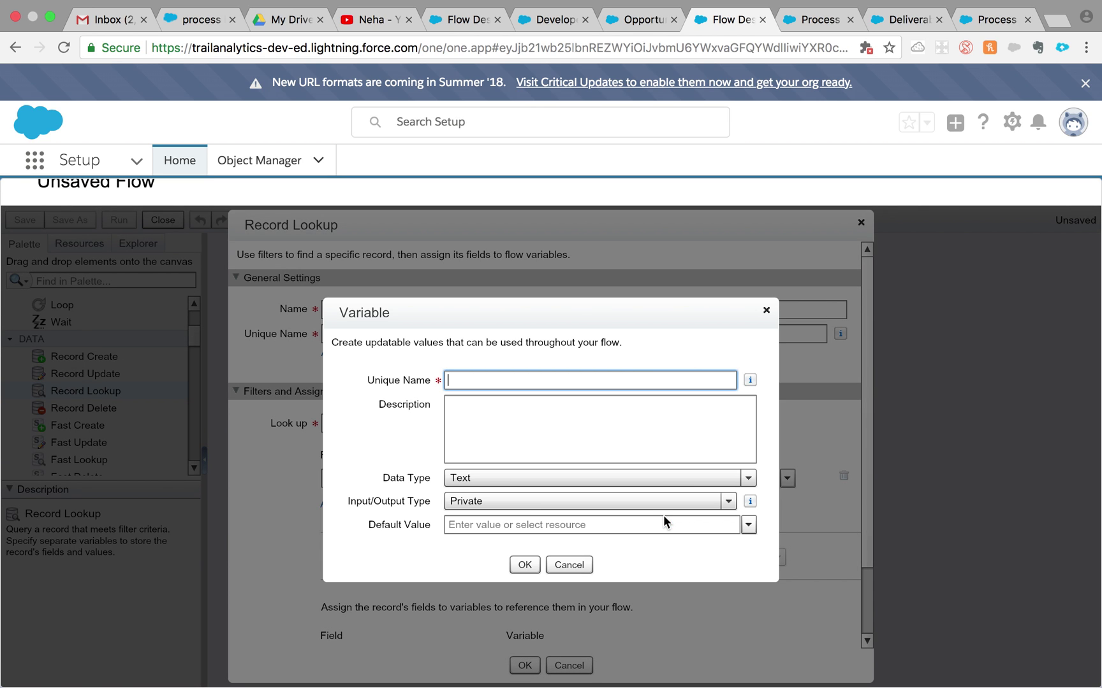
{"action": "type", "text": "Id"}
{"action": "left_click", "coordinate": [646, 478]}
{"action": "left_click", "coordinate": [646, 477]}
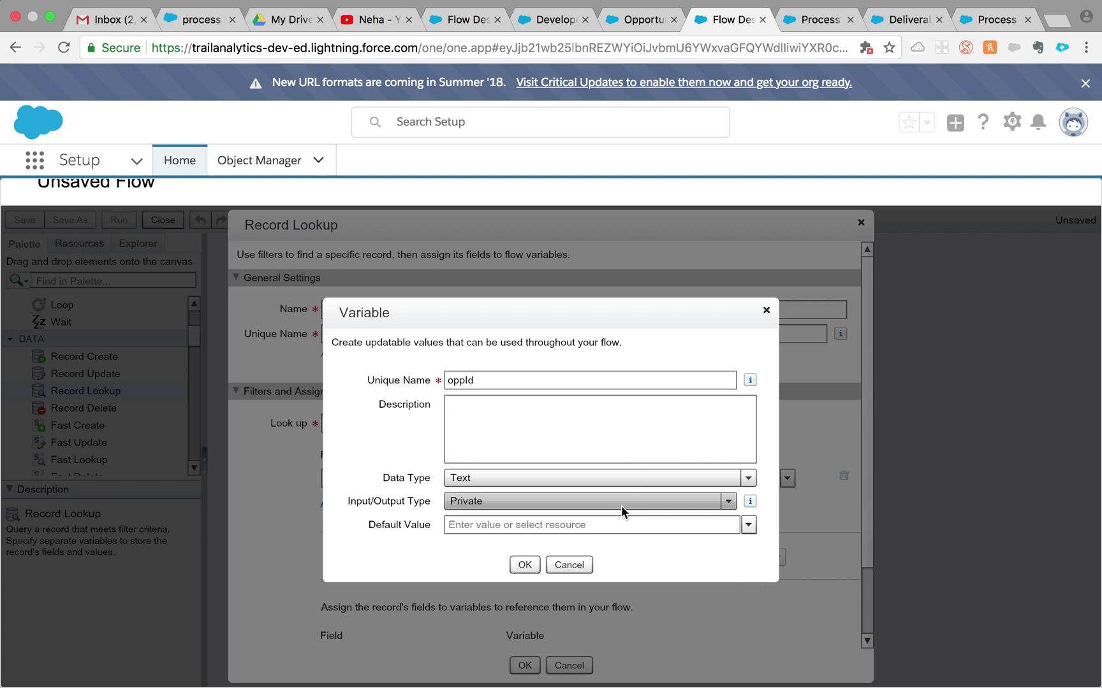
{"action": "left_click", "coordinate": [621, 502]}
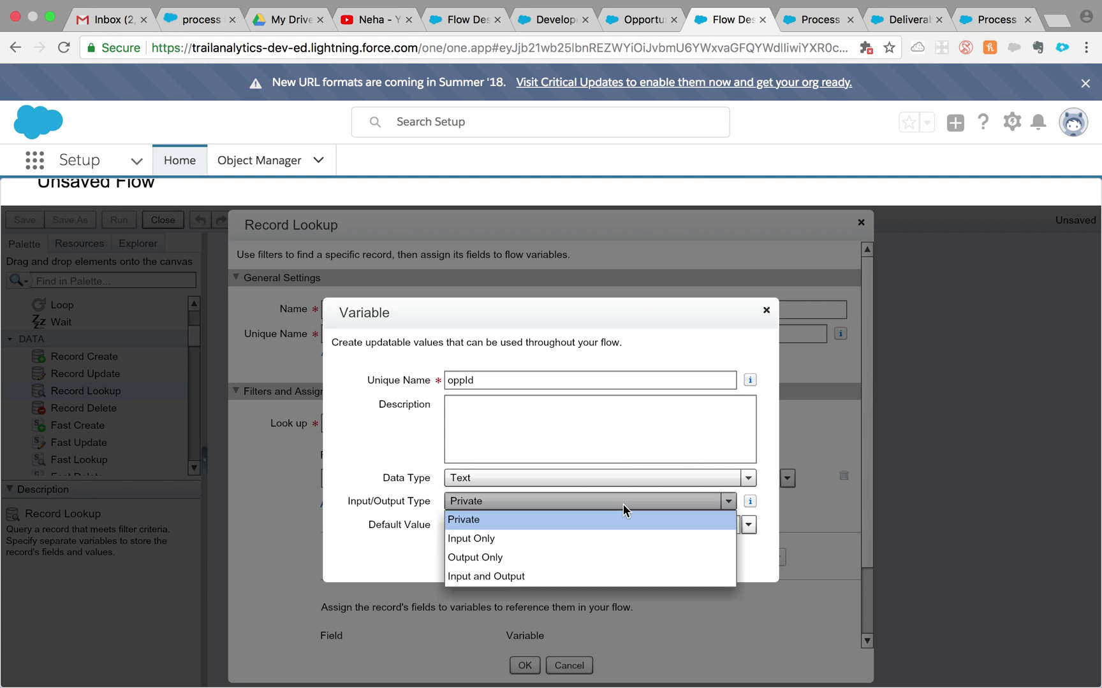
{"action": "left_click", "coordinate": [592, 570]}
{"action": "left_click", "coordinate": [524, 565]}
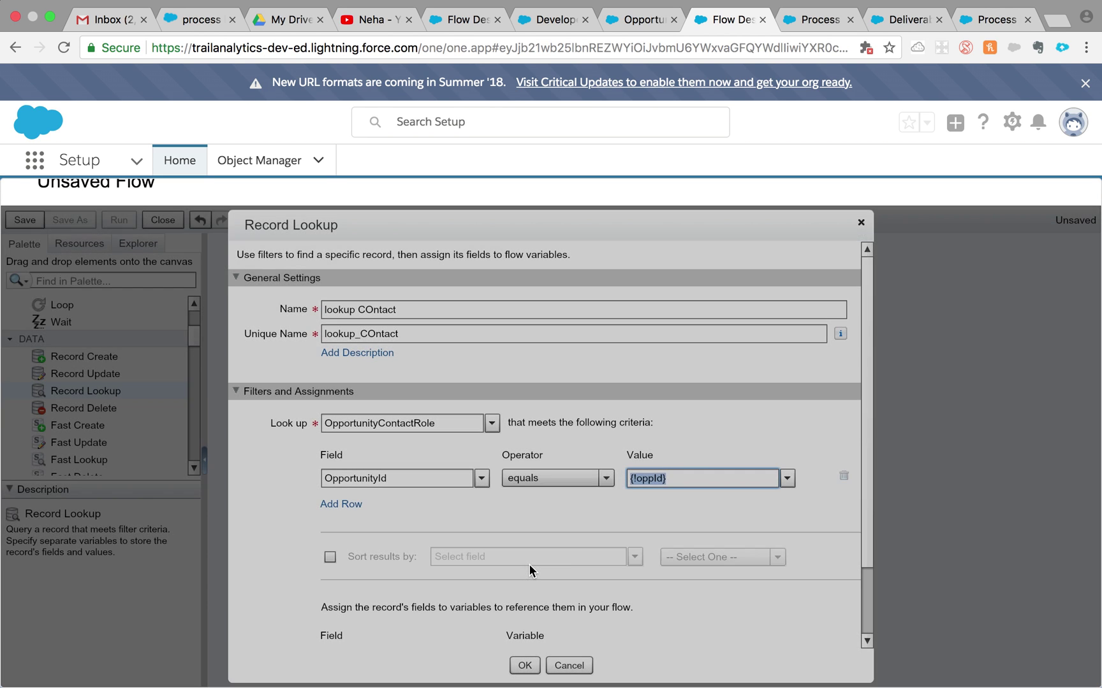
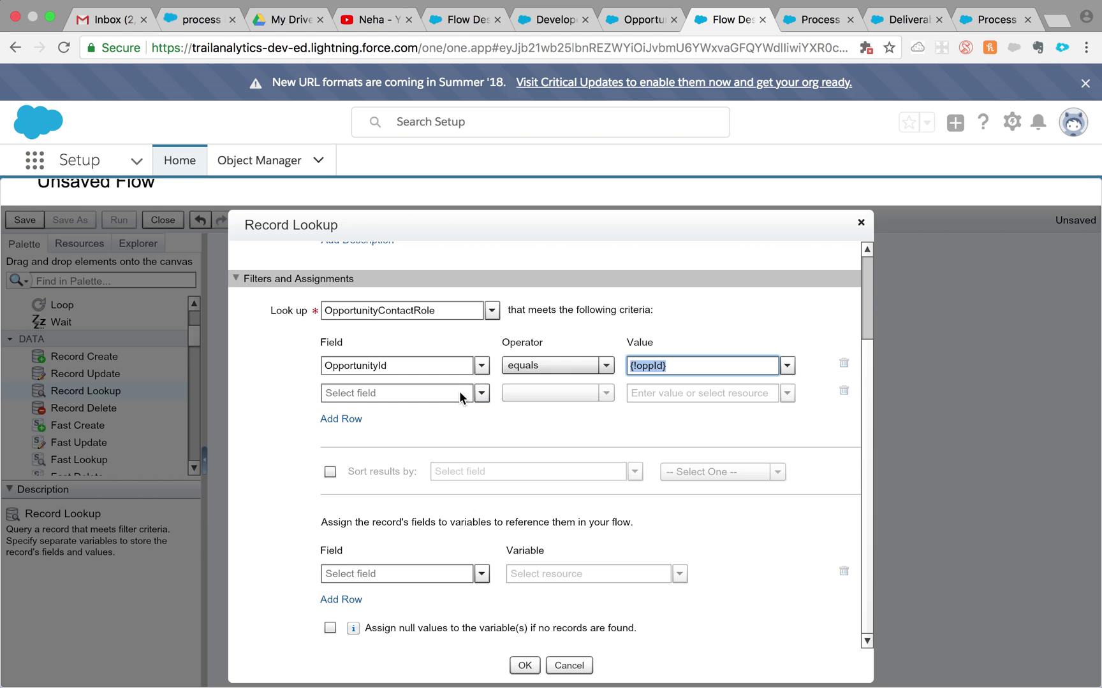
Add a second lookup criterion requiring IsPrimary to equal $GlobalConstant.True
{"action": "type", "text": "isp"}
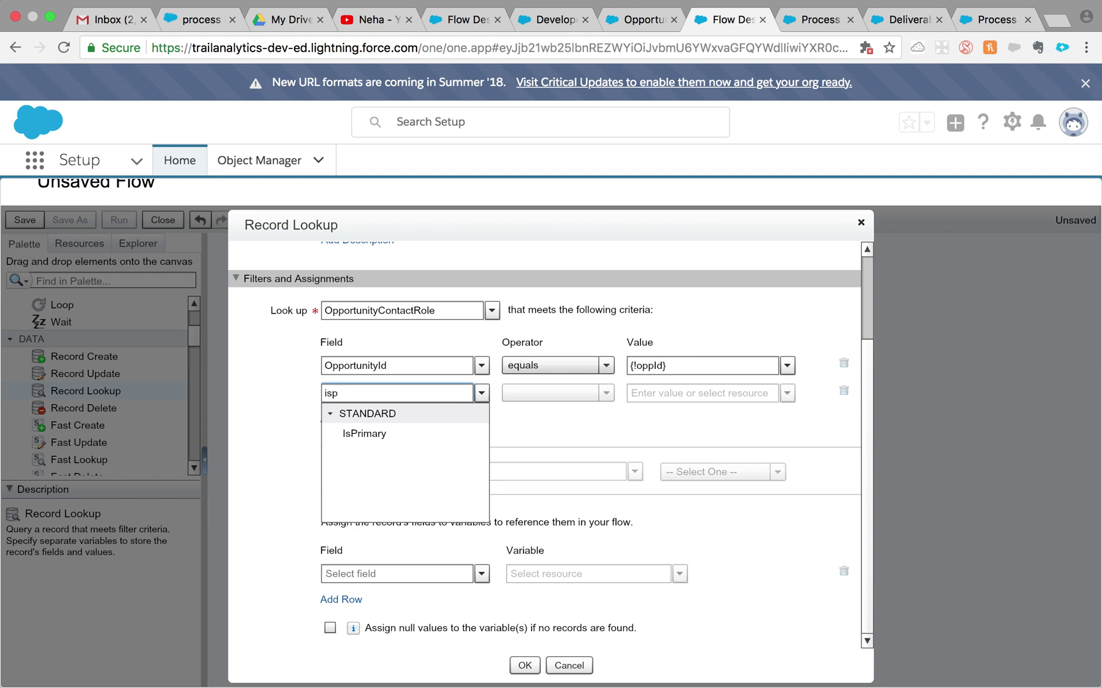
{"action": "left_click", "coordinate": [440, 433]}
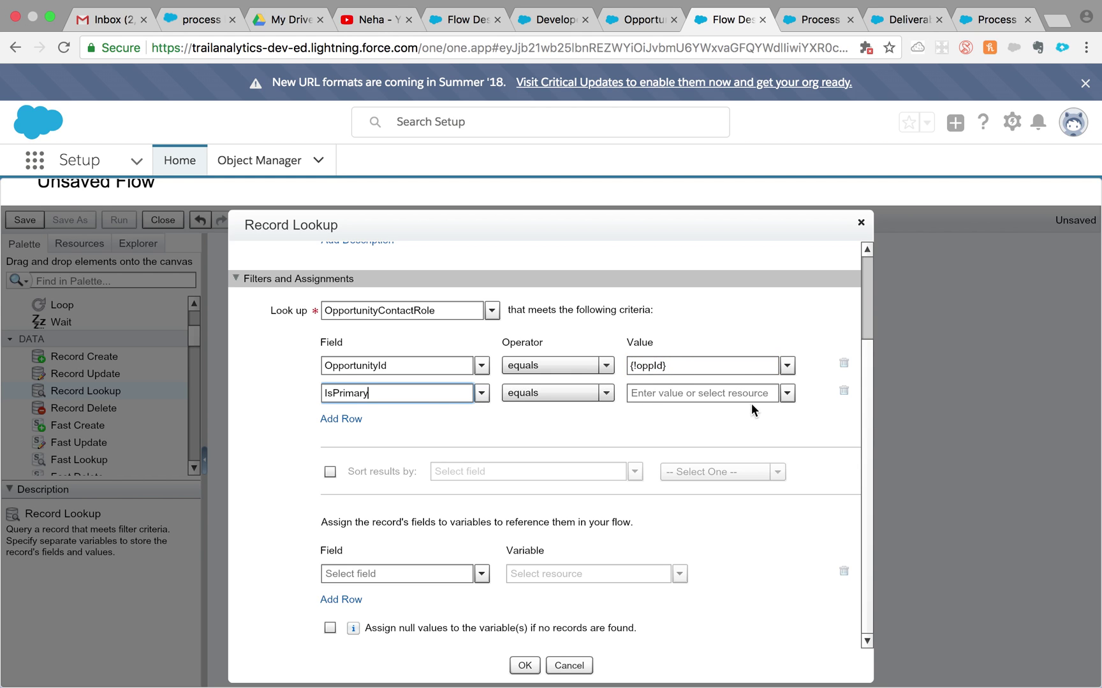
{"action": "left_click", "coordinate": [788, 394]}
{"action": "left_click", "coordinate": [637, 432]}
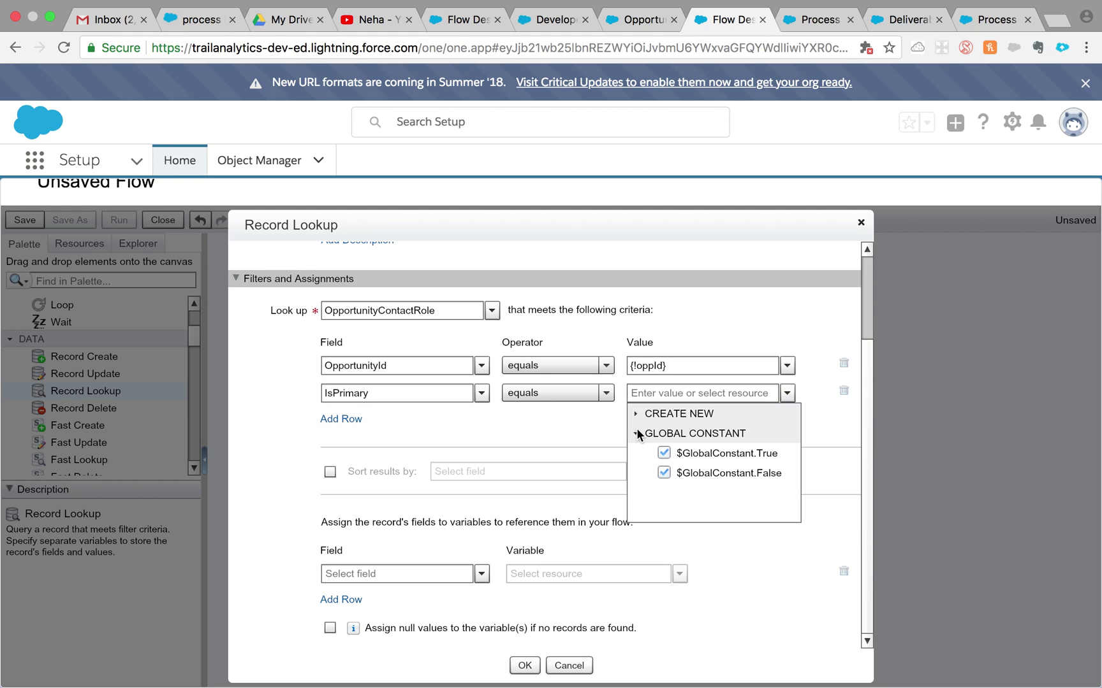
{"action": "left_click", "coordinate": [659, 453]}
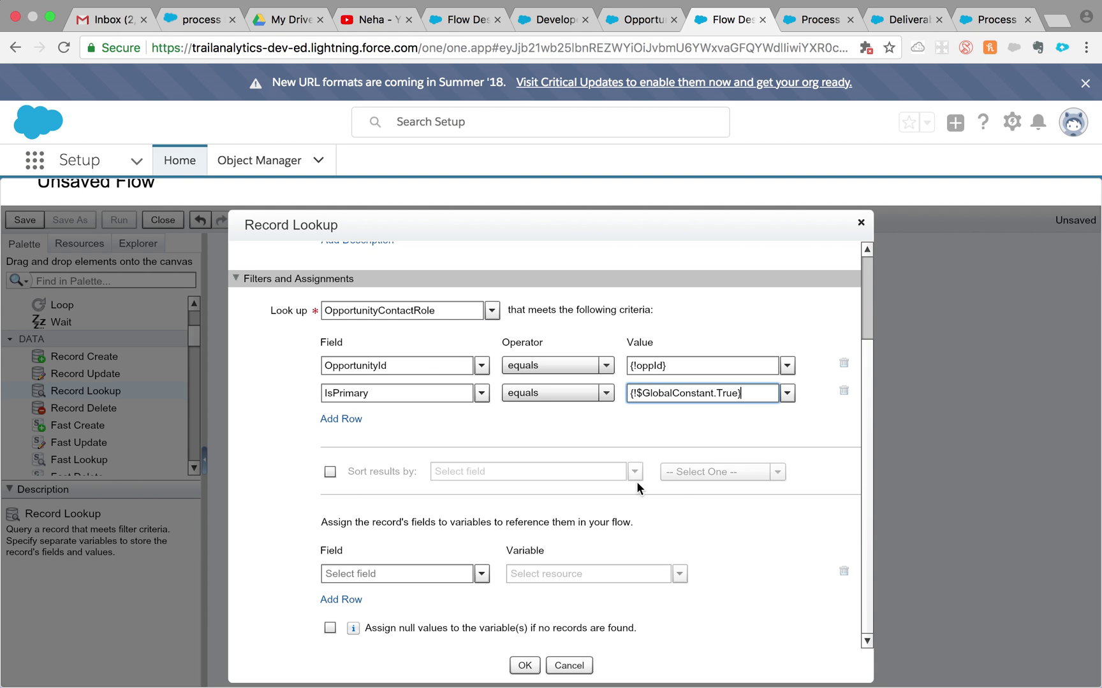
Choose ContactId as the record field to assign to a flow variable
{"action": "left_click", "coordinate": [481, 575]}
{"action": "left_click", "coordinate": [328, 458]}
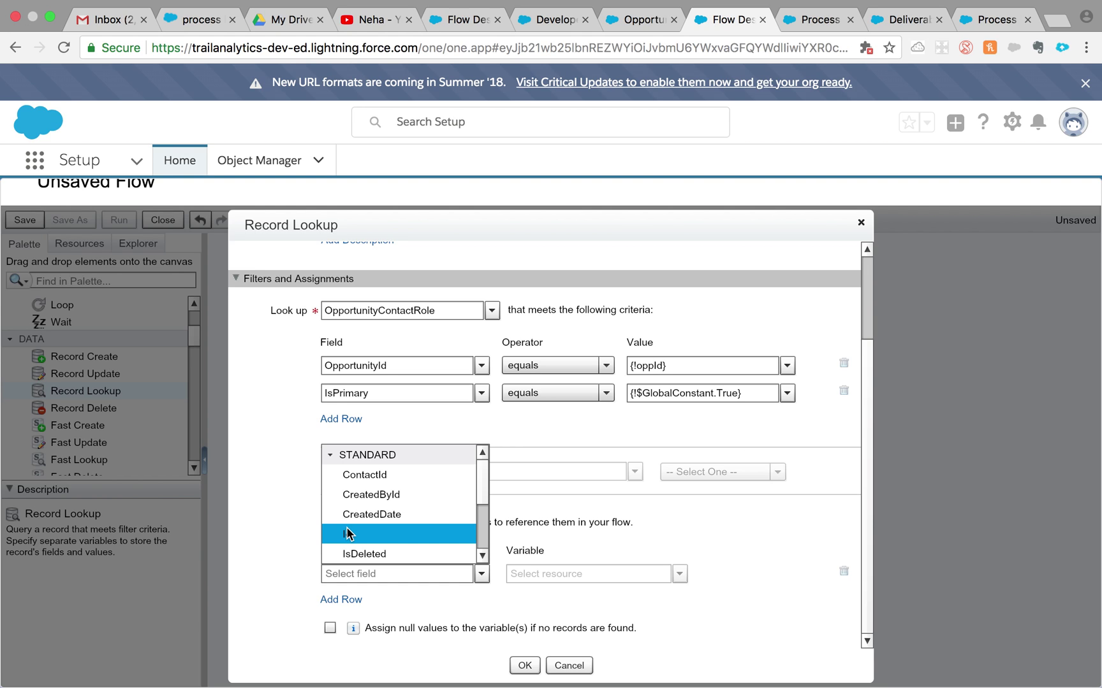
{"action": "left_click", "coordinate": [449, 473]}
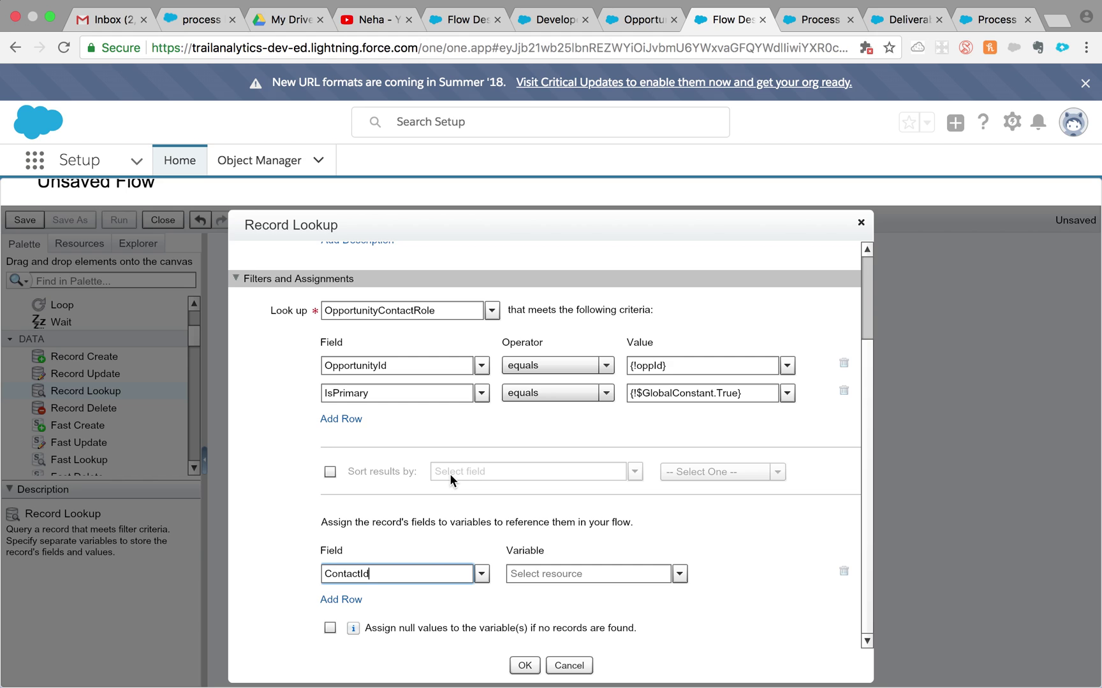
Create a Text variable named conId with type Input and Output to store ContactId, and confirm the lookup element
{"action": "left_click", "coordinate": [680, 575]}
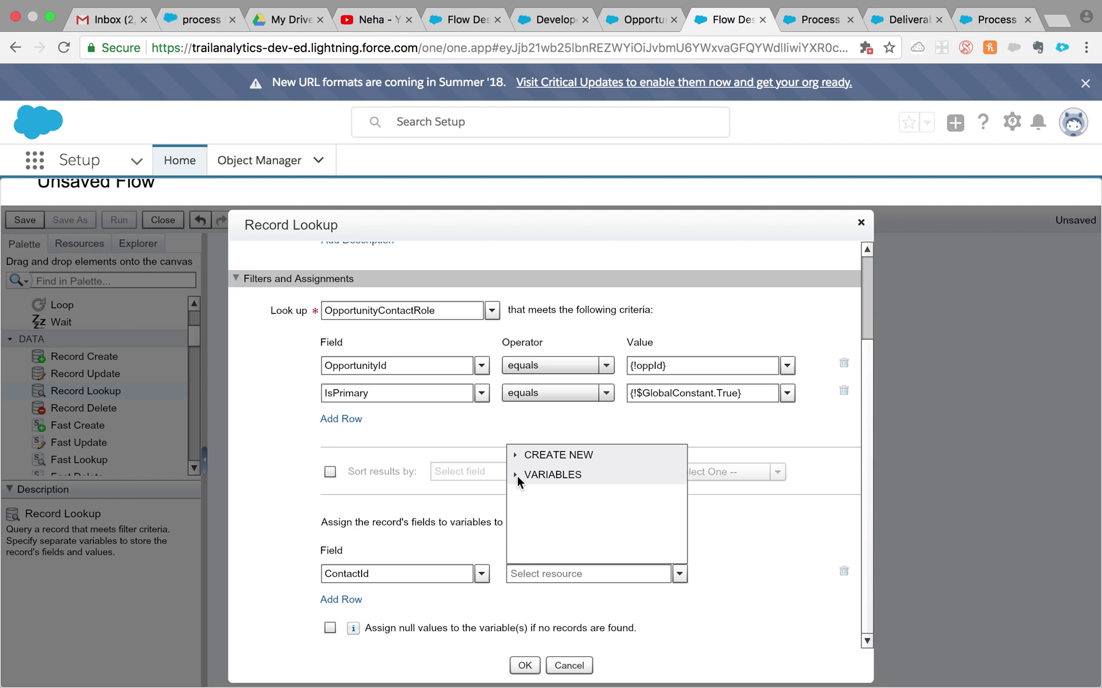
{"action": "left_click", "coordinate": [517, 454]}
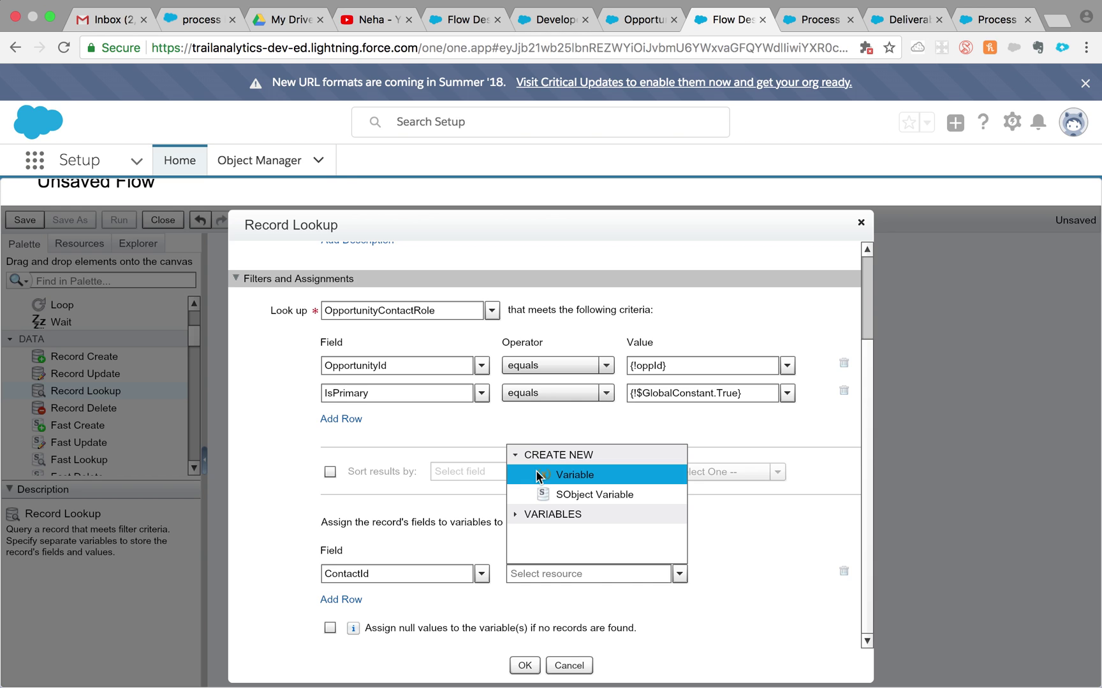
{"action": "left_click", "coordinate": [536, 473]}
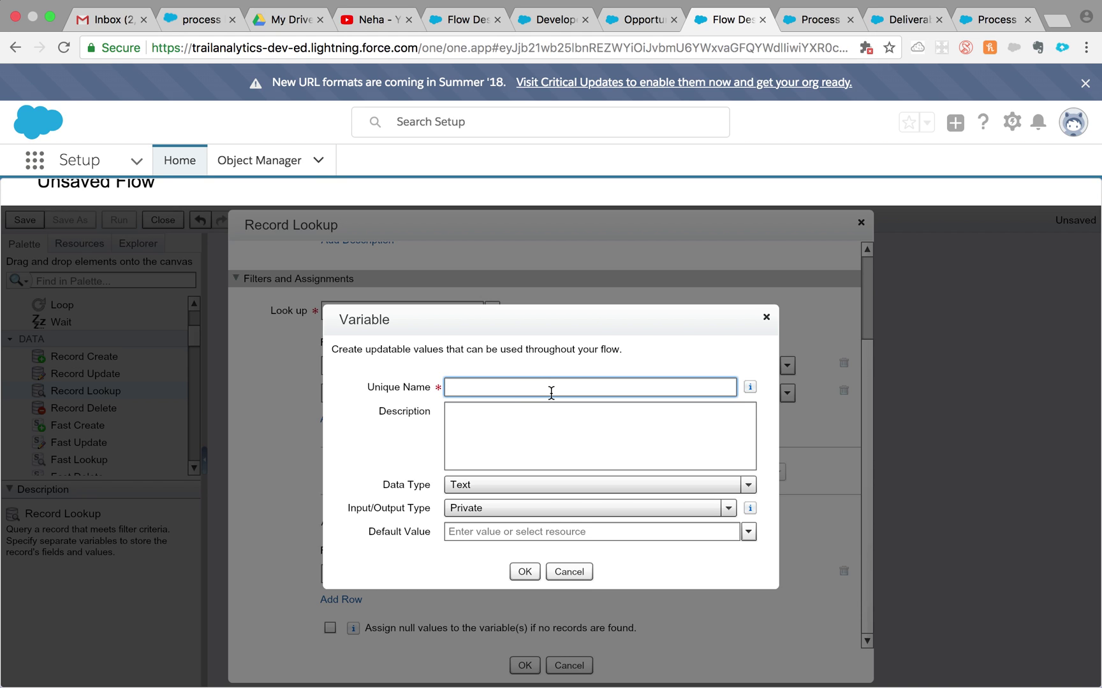
{"action": "type", "text": "conId"}
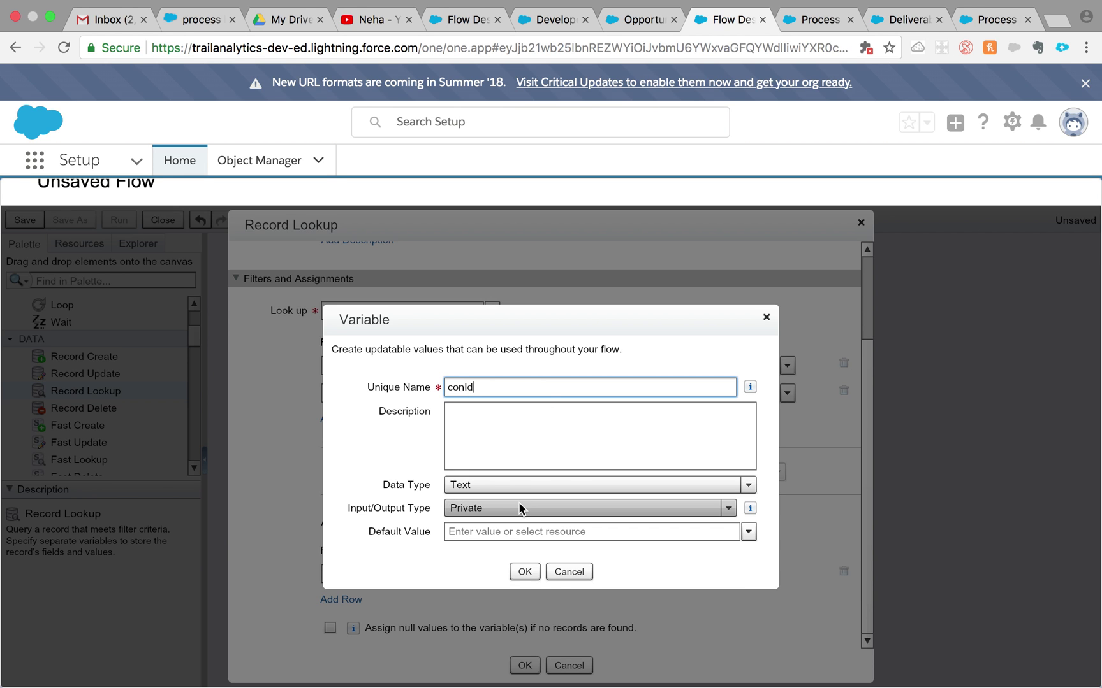
{"action": "left_click", "coordinate": [519, 508]}
{"action": "left_click", "coordinate": [499, 583]}
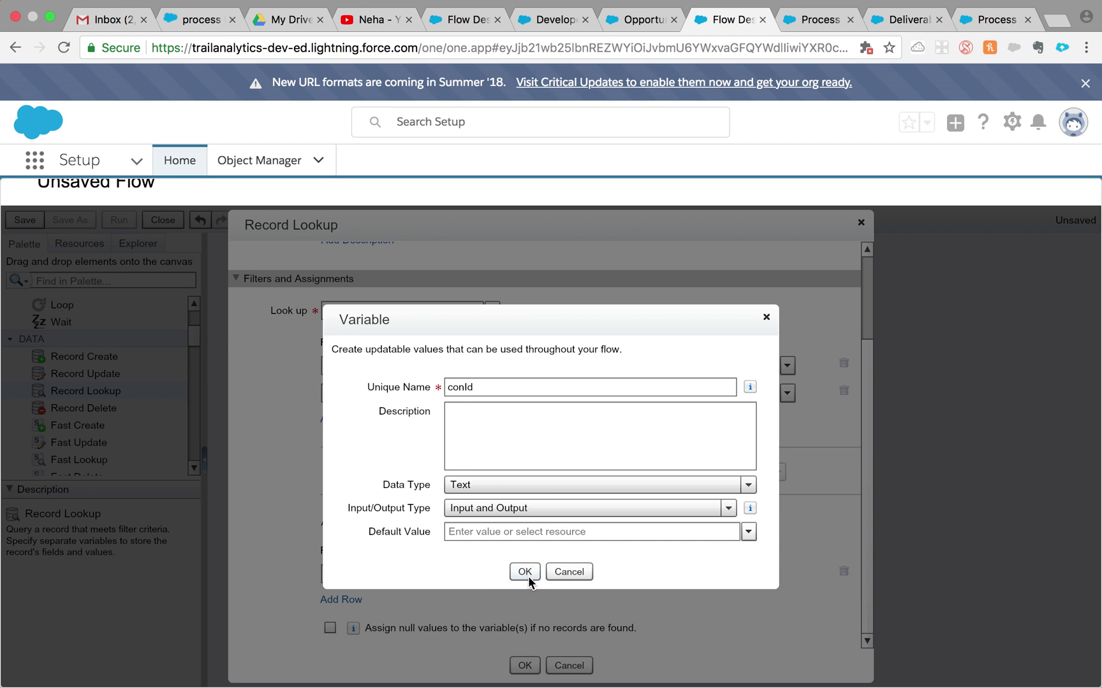
{"action": "left_click", "coordinate": [525, 571]}
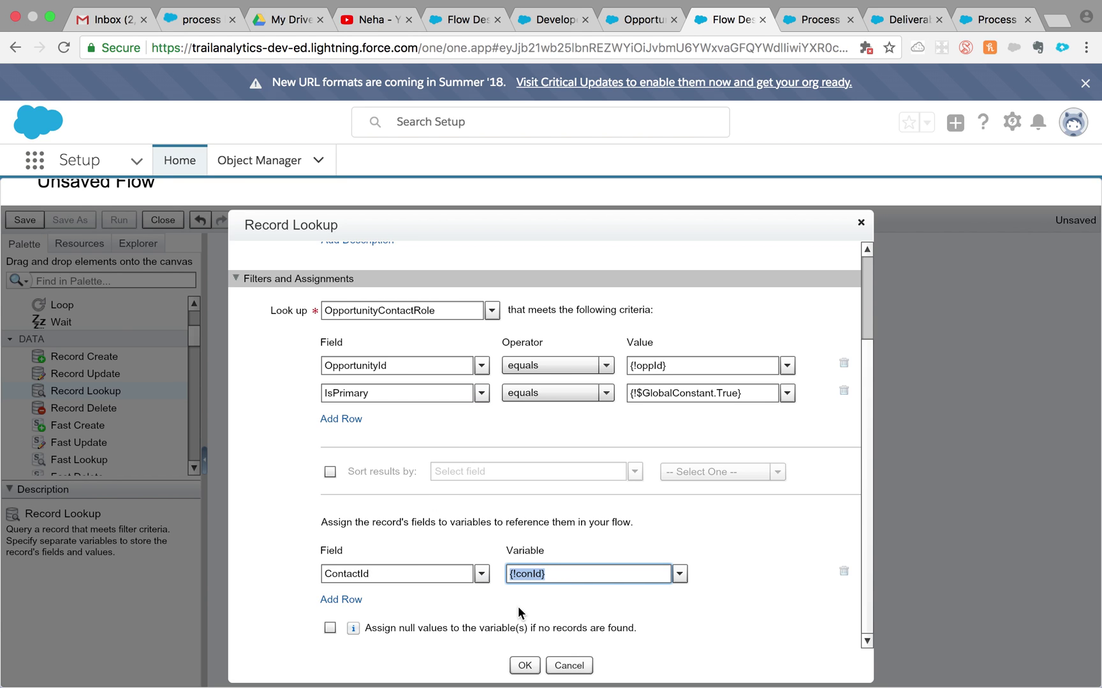
{"action": "left_click", "coordinate": [525, 667]}
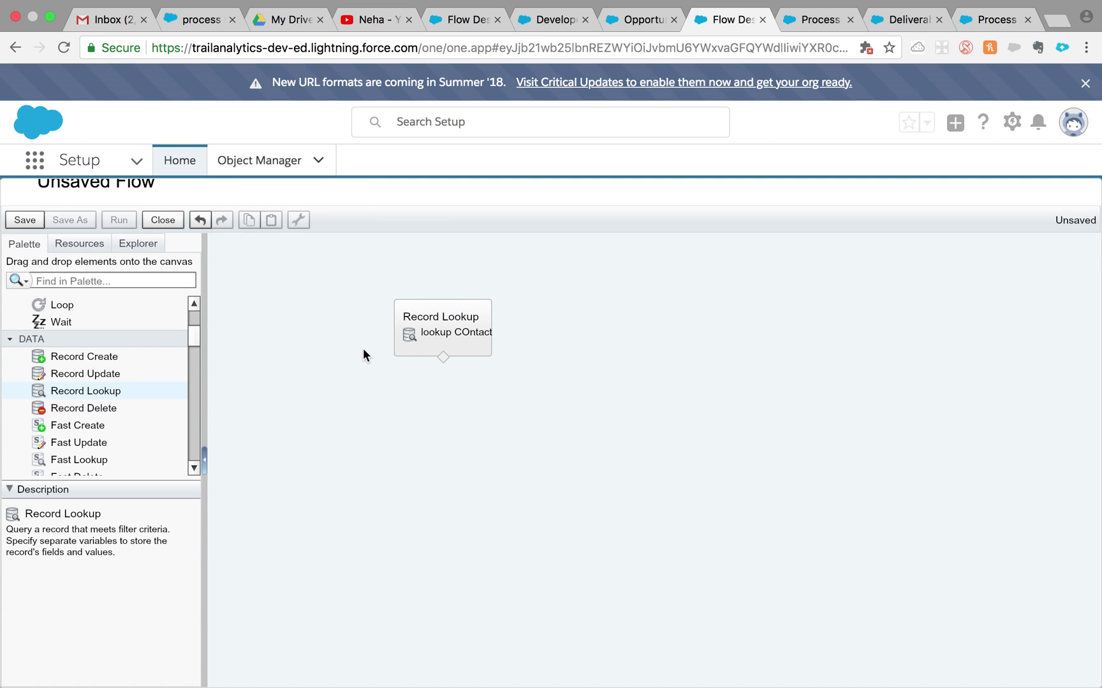
Reopen the Record Lookup element and rename it "lookup COntact Role" with unique name lookup_COntact_Role
{"action": "left_click", "coordinate": [453, 308]}
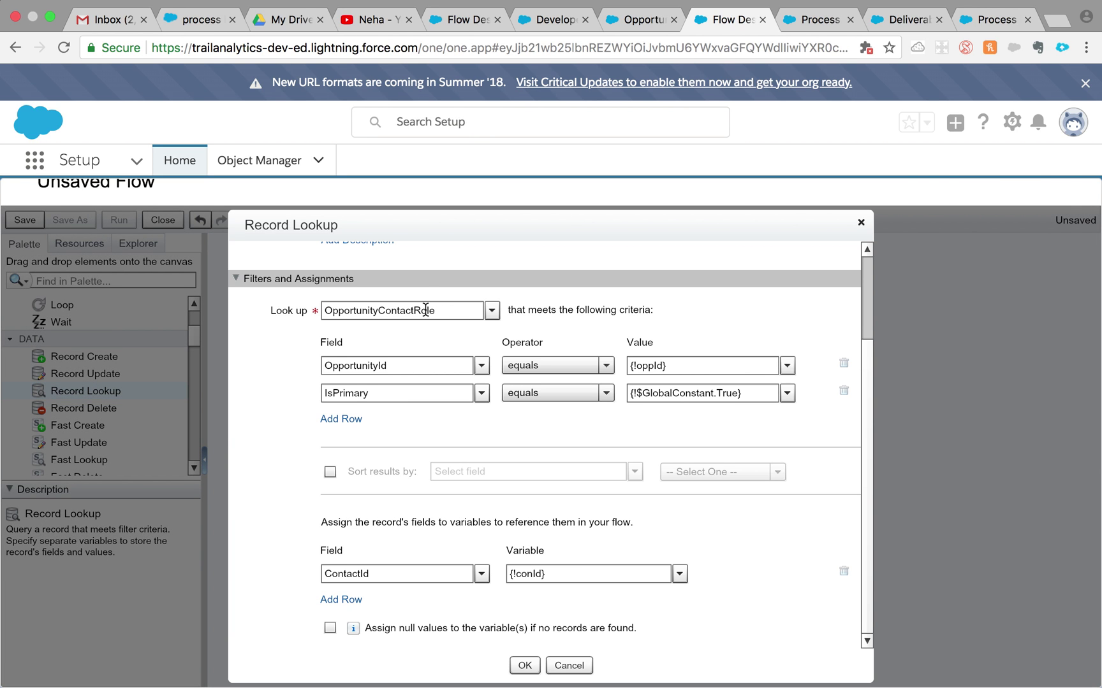
{"action": "scroll", "coordinate": [425, 310], "scroll_direction": "up", "scroll_amount": 1}
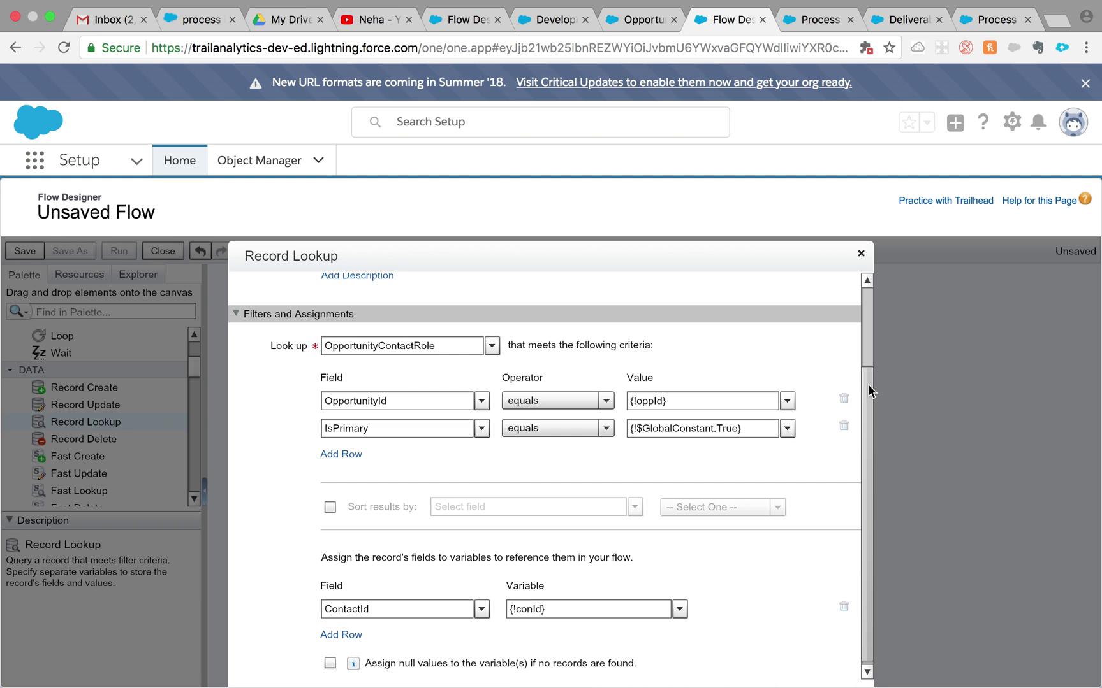
{"action": "scroll", "coordinate": [862, 344], "scroll_direction": "up", "scroll_amount": 3}
{"action": "left_click", "coordinate": [409, 341]}
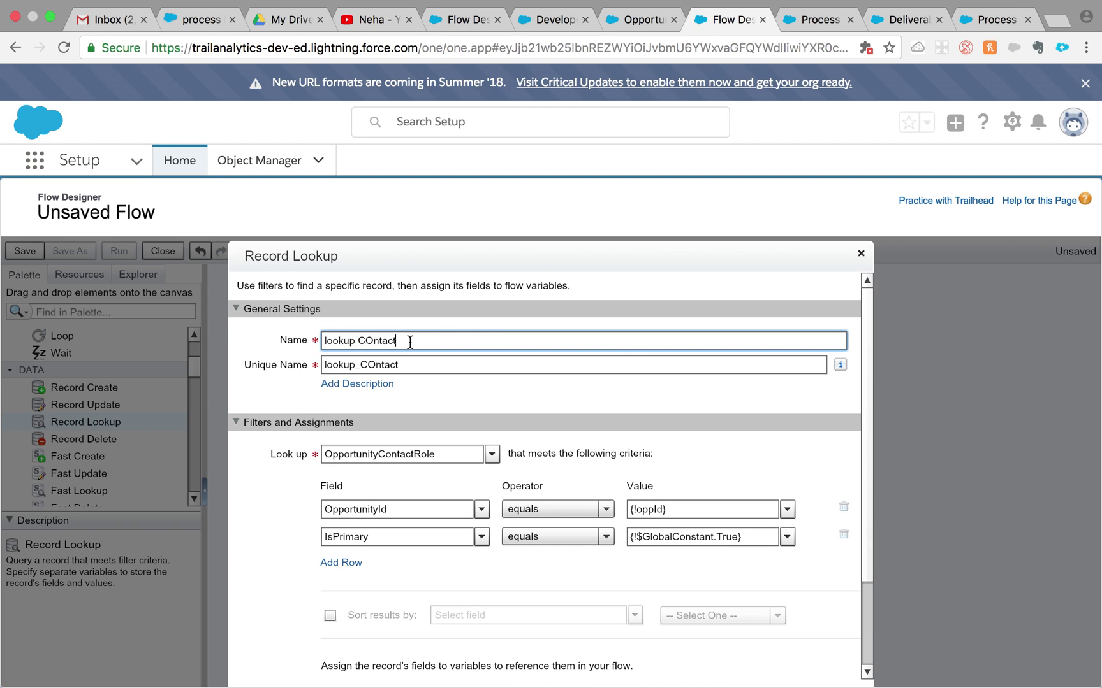
{"action": "type", "text": "Role"}
{"action": "left_click", "coordinate": [416, 367]}
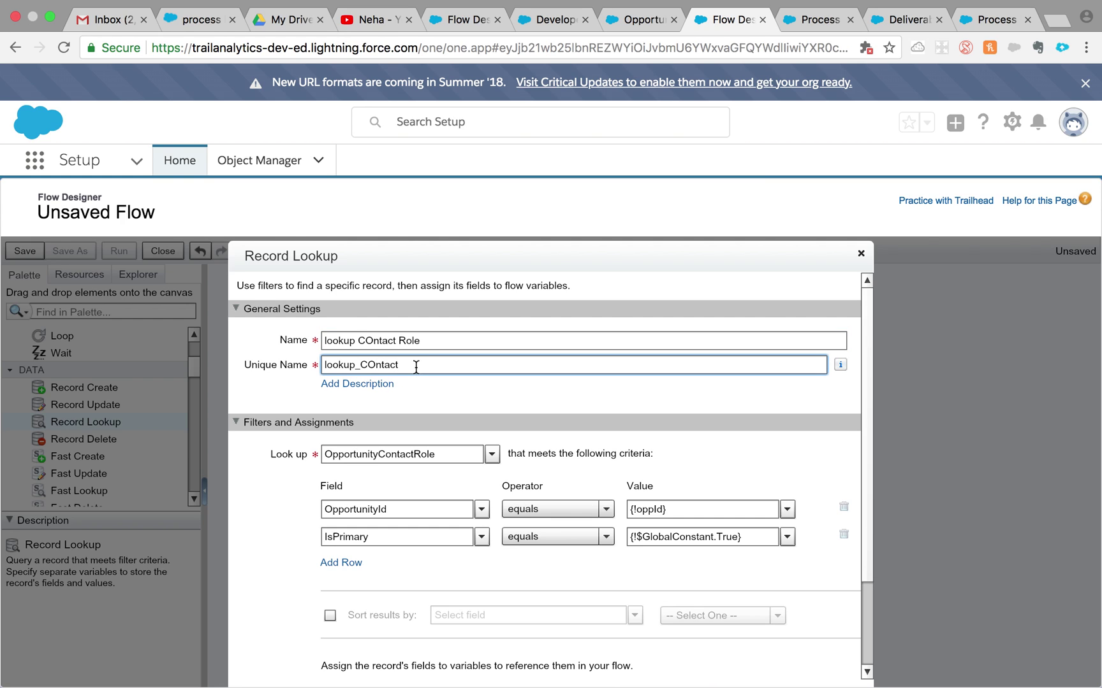
{"action": "type", "text": "_Role"}
Add the description "contact Role from Opportunty" to the lookup element and save its settings
{"action": "left_click", "coordinate": [340, 383]}
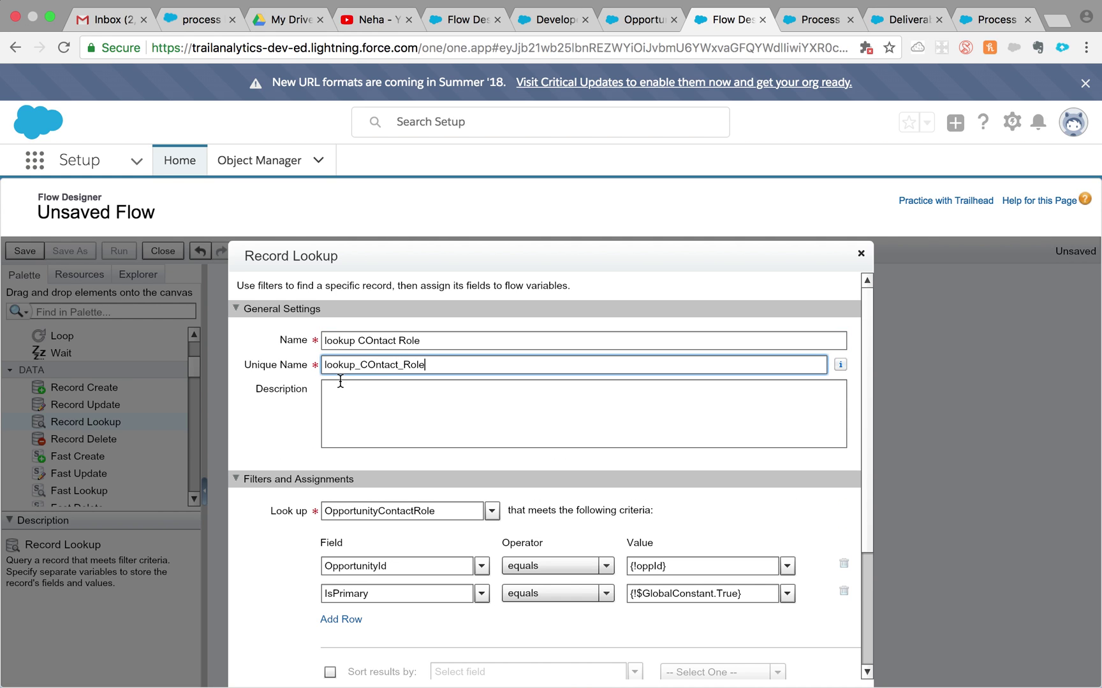
{"action": "left_click", "coordinate": [342, 388]}
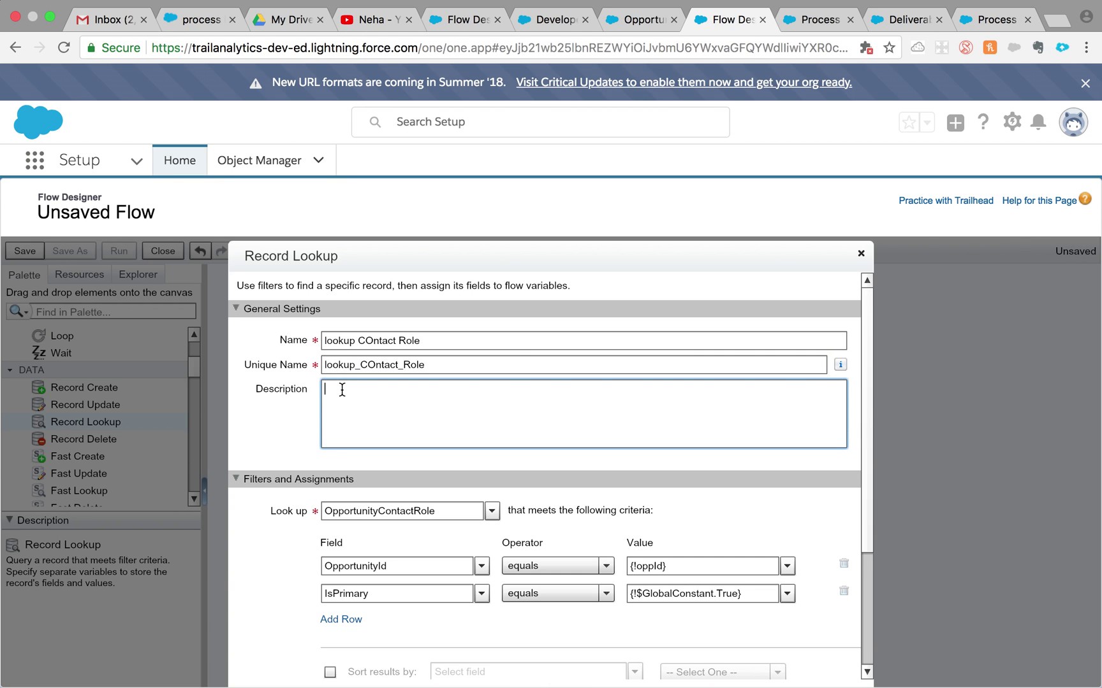
{"action": "type", "text": "contact Role from Opportunty"}
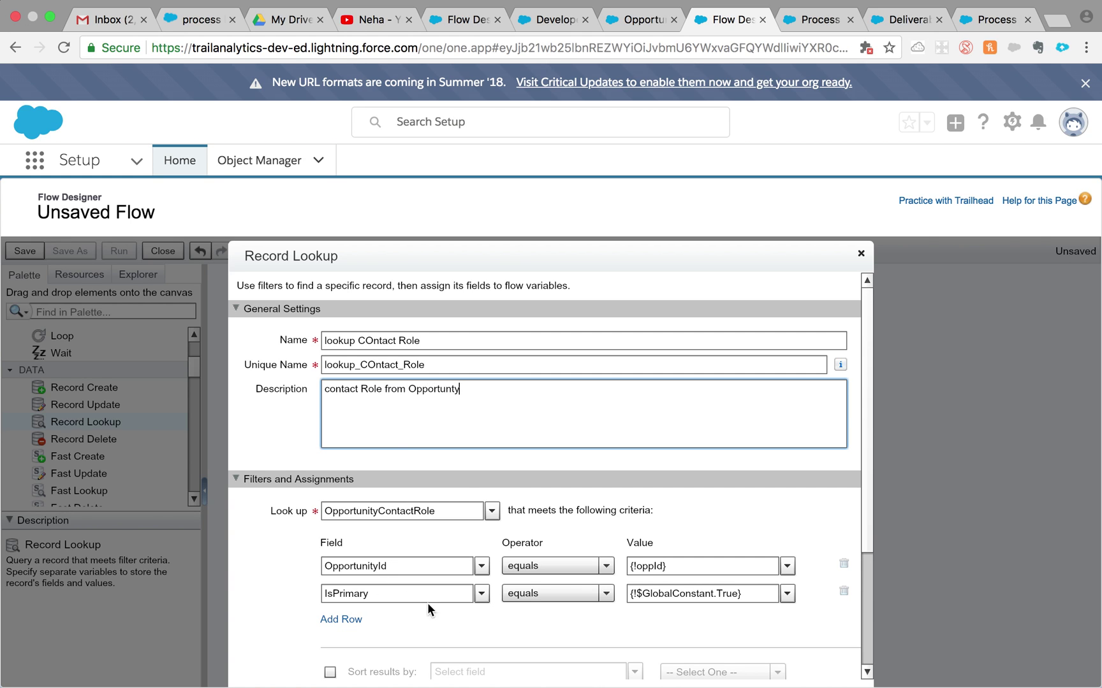
{"action": "left_click", "coordinate": [867, 498]}
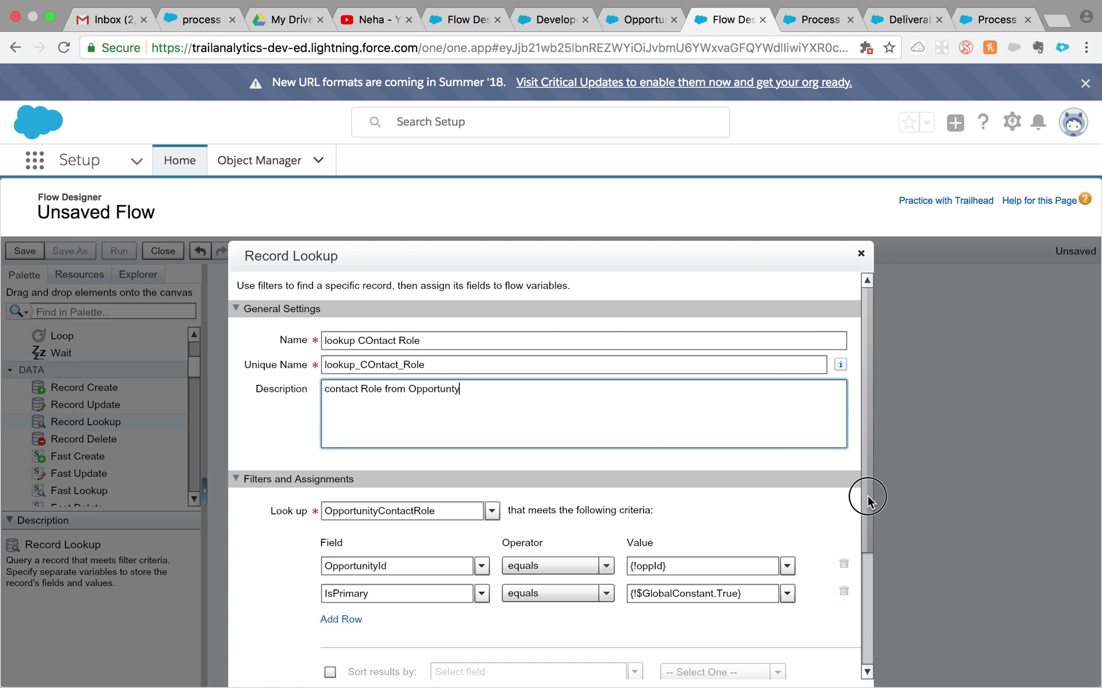
{"action": "left_click_drag", "start_coordinate": [867, 498], "coordinate": [878, 607]}
{"action": "scroll", "coordinate": [989, 591], "scroll_direction": "down", "scroll_amount": 2}
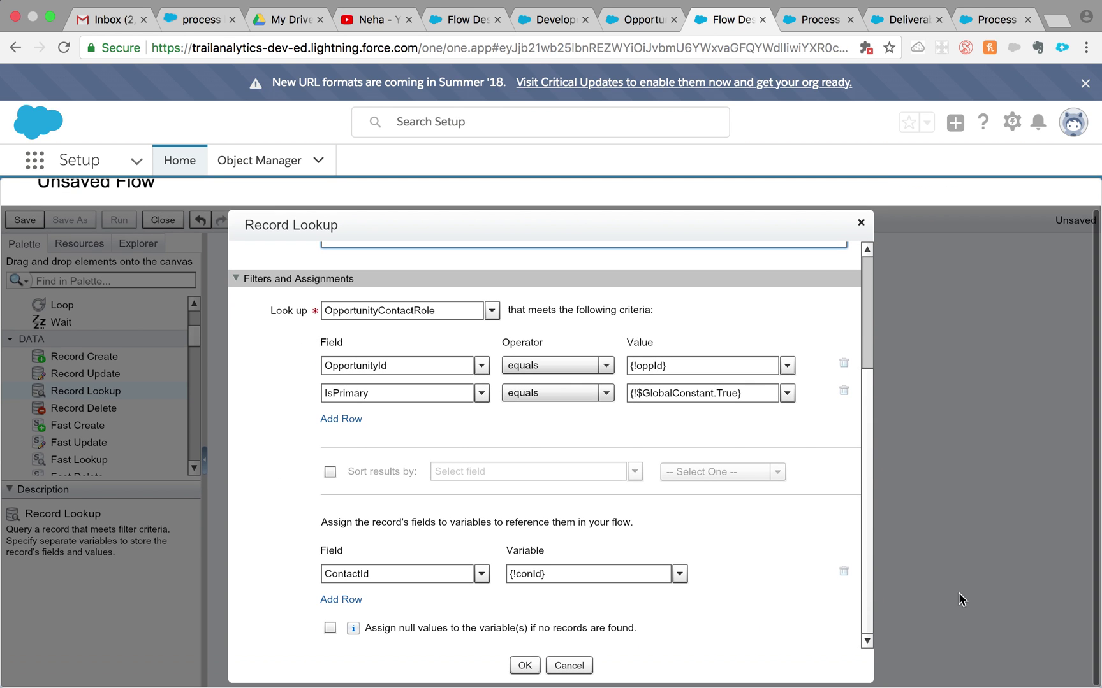
{"action": "left_click", "coordinate": [527, 665]}
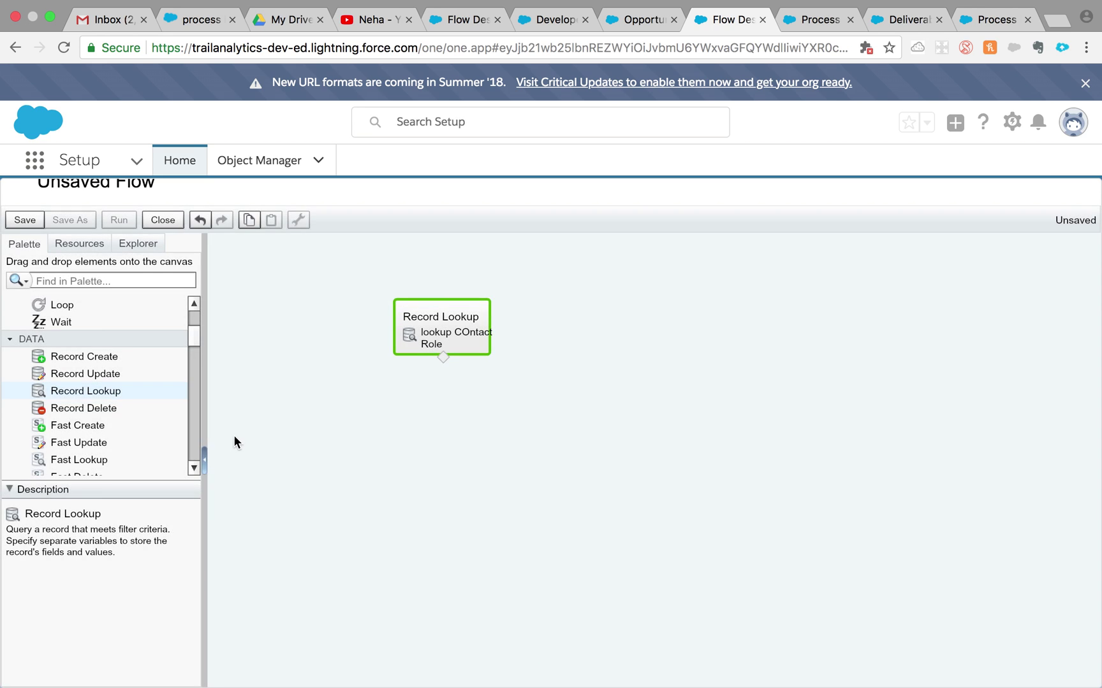
Add a second Record Lookup element below the first one and name it "lookup Contact"
{"action": "left_click_drag", "start_coordinate": [80, 388], "coordinate": [432, 428]}
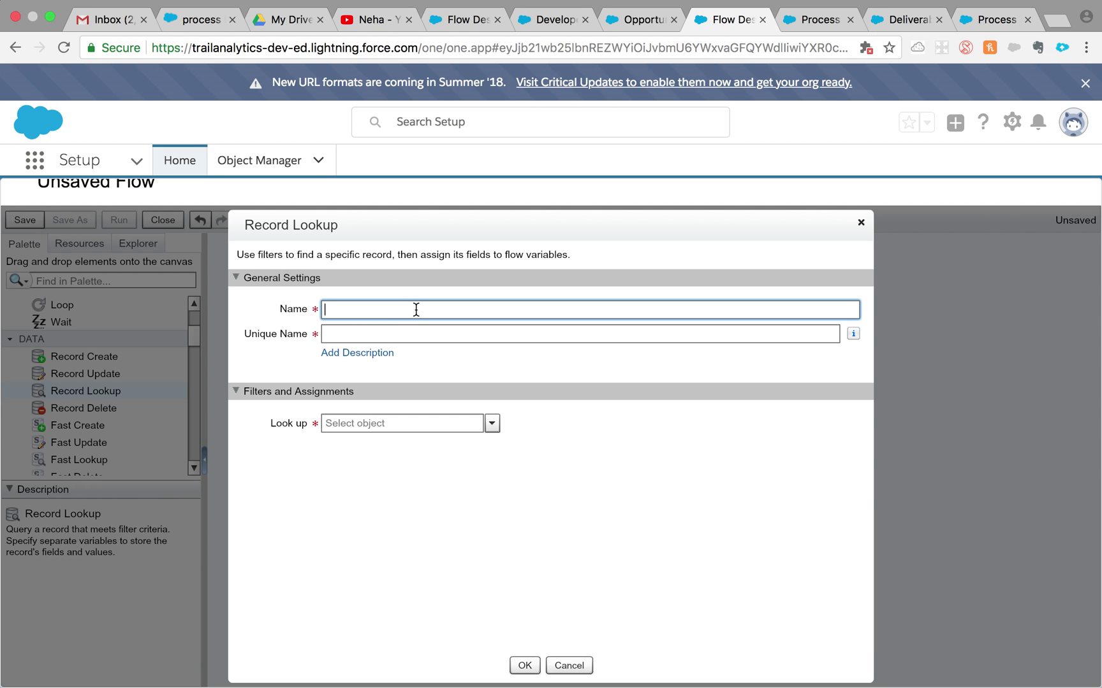
{"action": "type", "text": "lookup Contact"}
{"action": "left_click", "coordinate": [420, 334]}
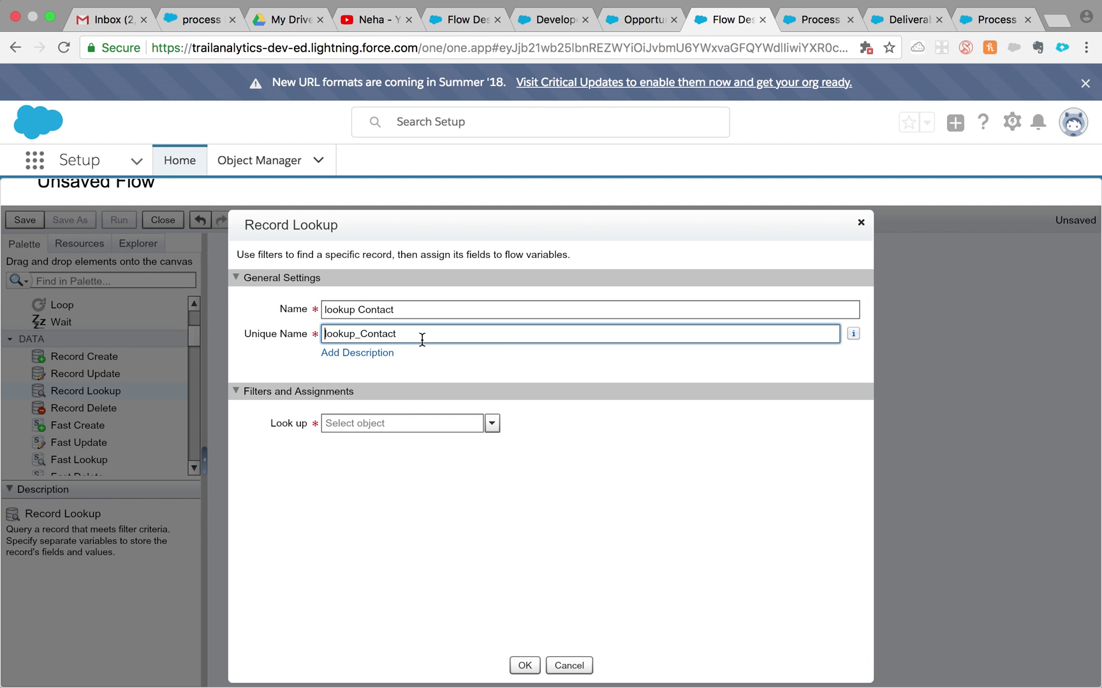
Set the second lookup's object to Contact
{"action": "left_click", "coordinate": [441, 423]}
{"action": "type", "text": "con"}
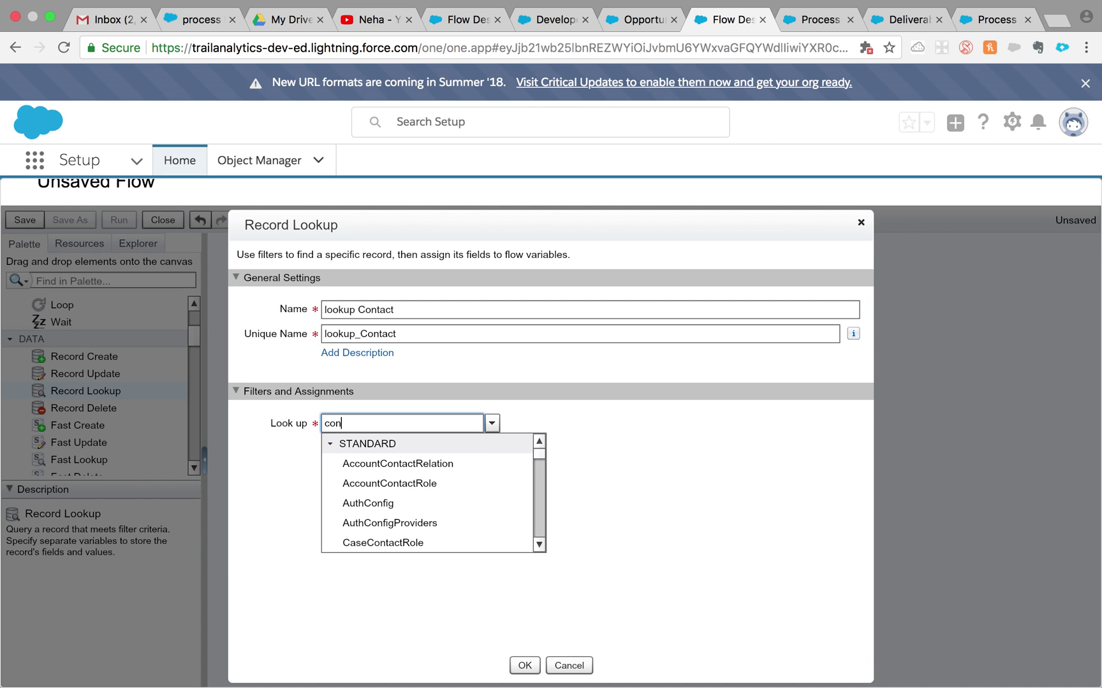
{"action": "type", "text": "t"}
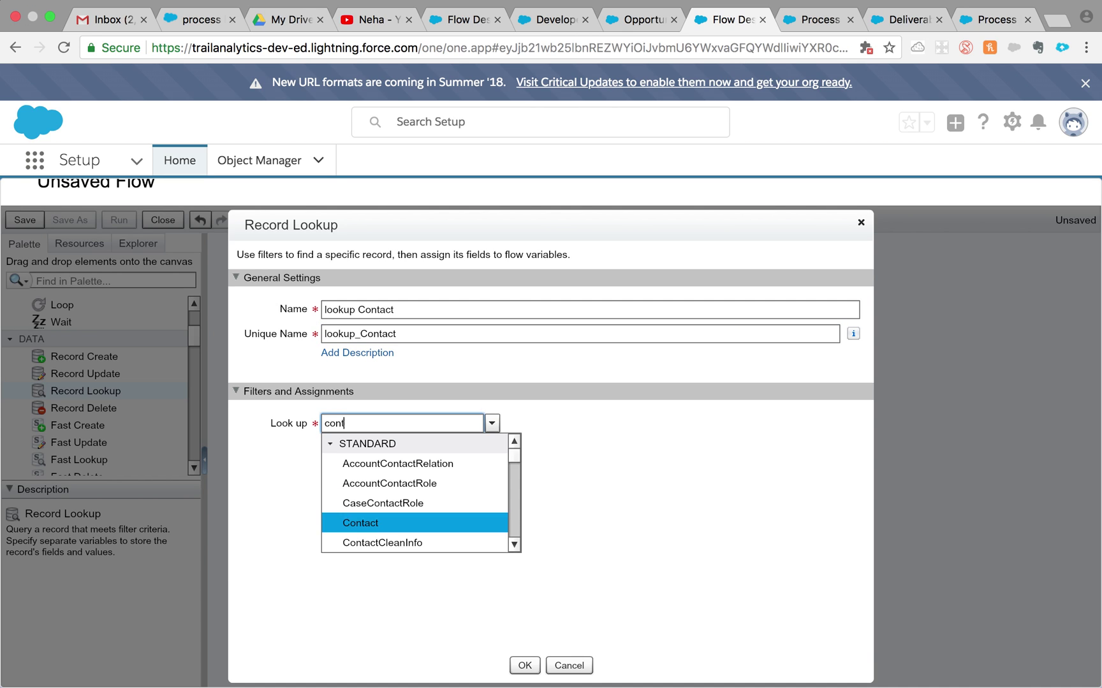
{"action": "left_click", "coordinate": [396, 525]}
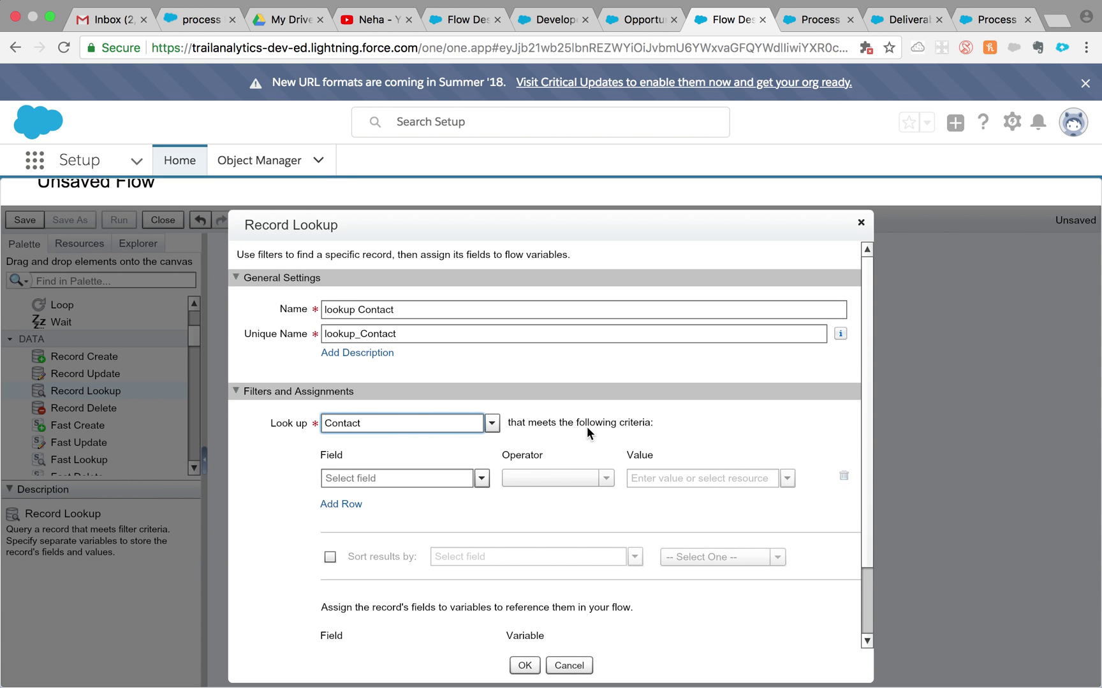
Define the Contact lookup criterion as Id equals the conId variable
{"action": "left_click", "coordinate": [481, 479]}
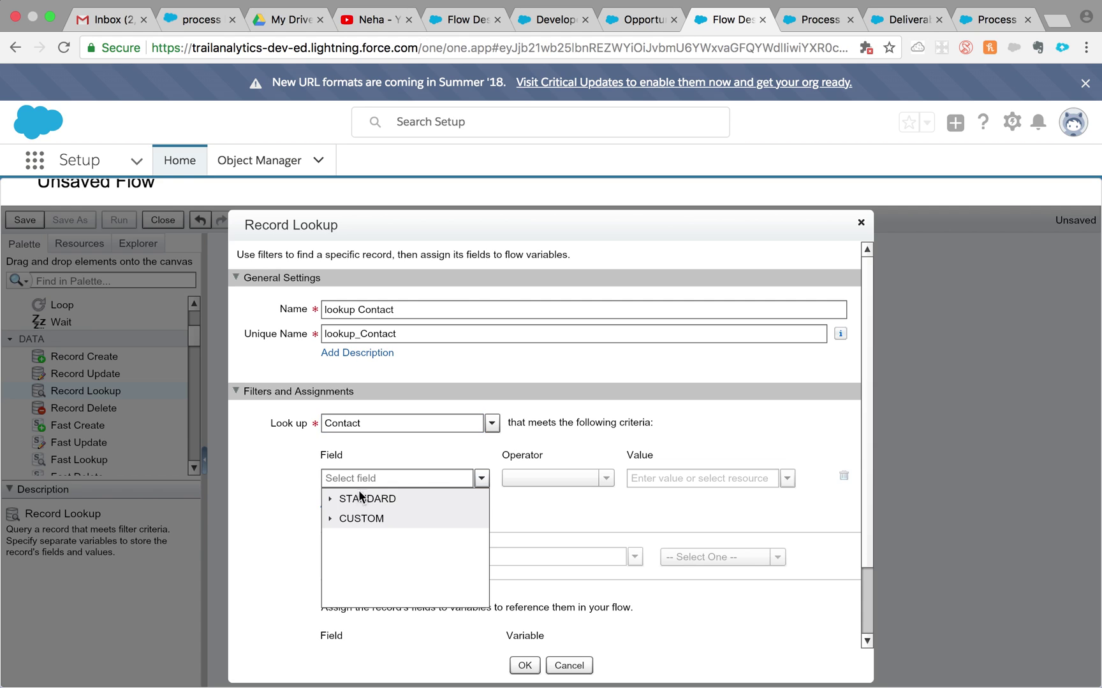
{"action": "left_click", "coordinate": [330, 498]}
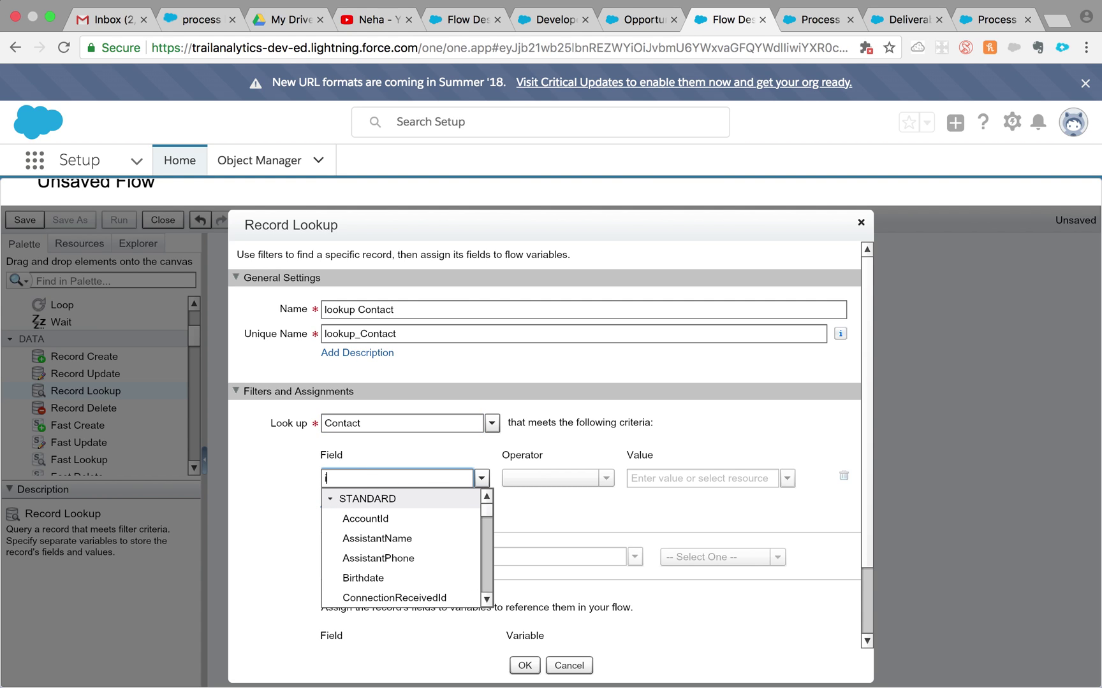
{"action": "type", "text": "Id"}
{"action": "left_click", "coordinate": [350, 601]}
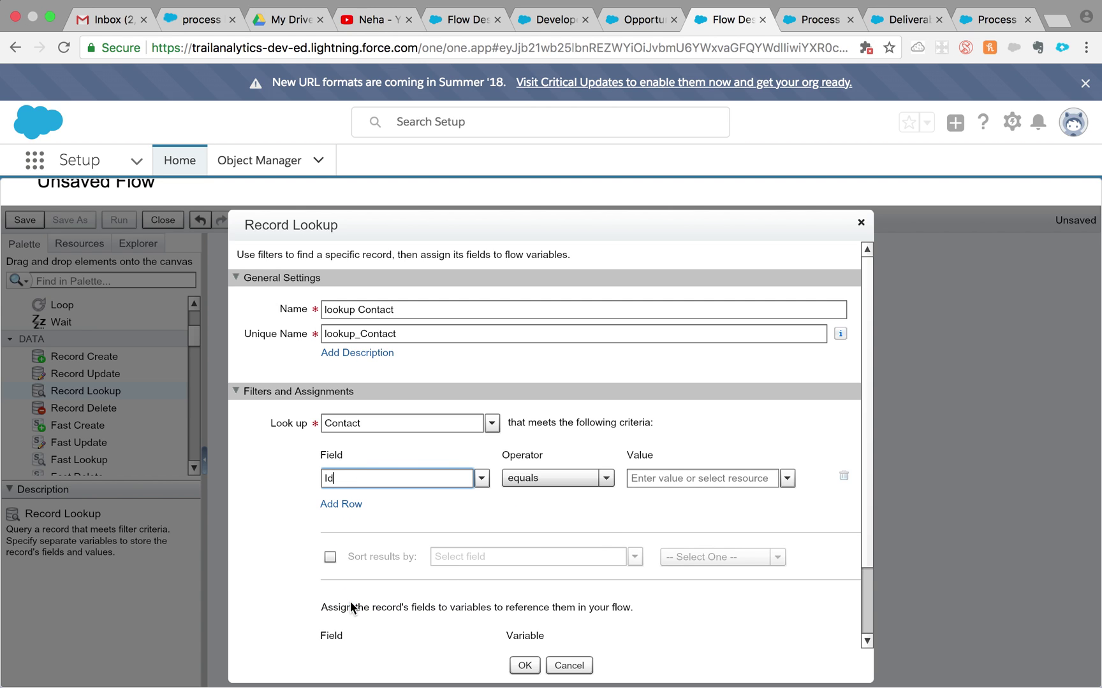
{"action": "left_click", "coordinate": [786, 479]}
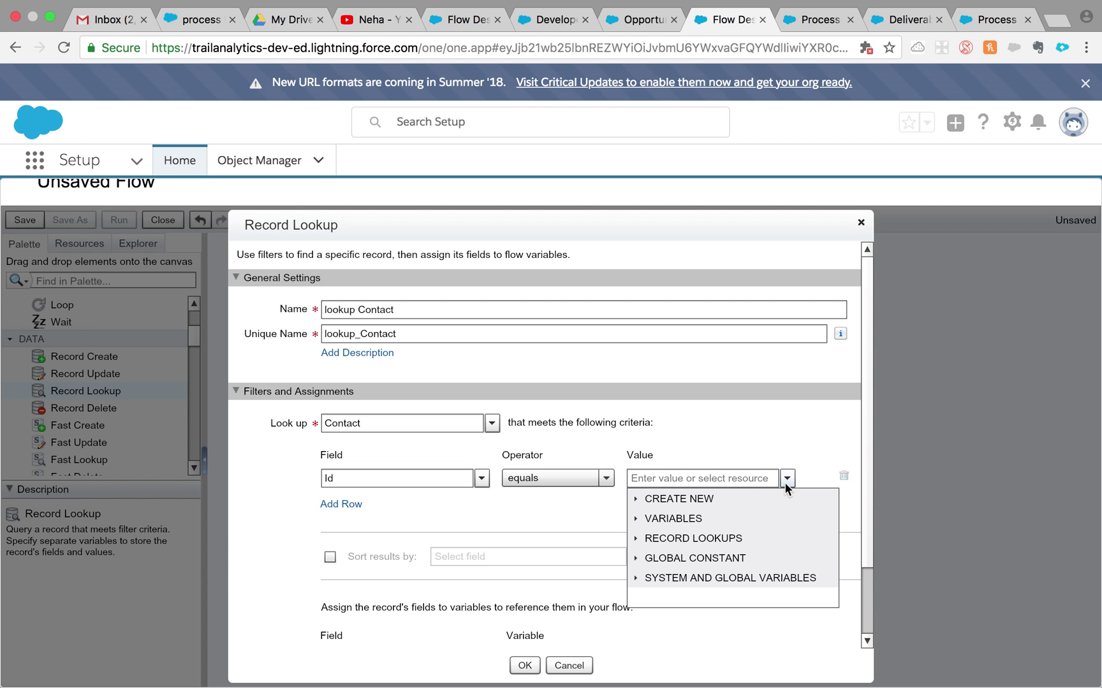
{"action": "left_click", "coordinate": [635, 518]}
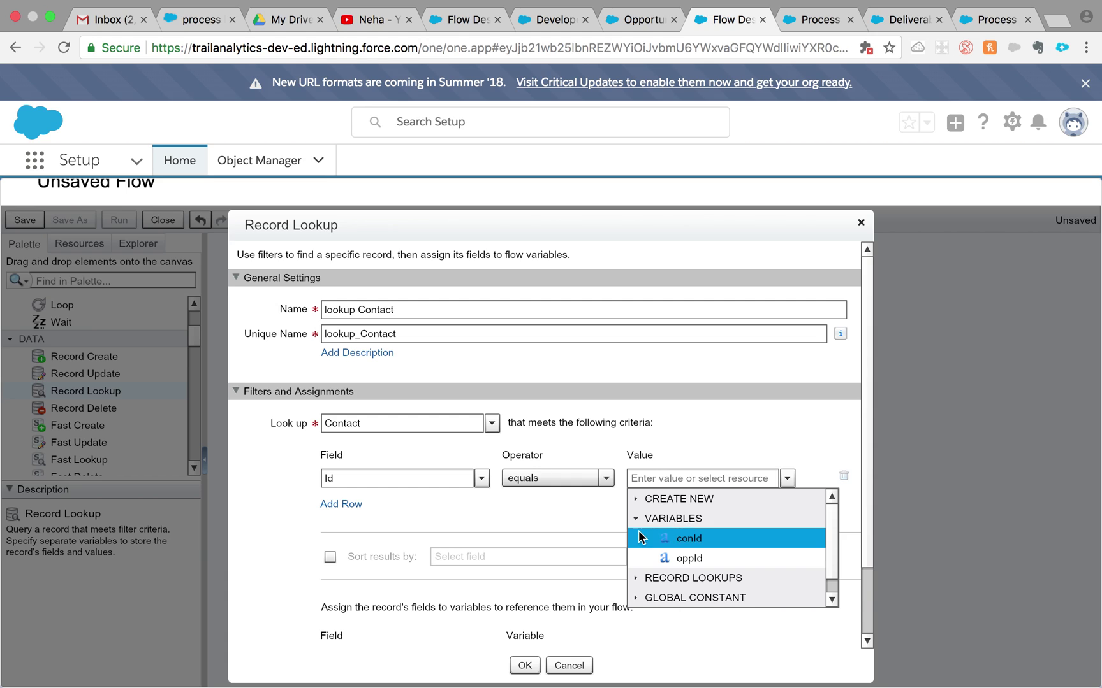
{"action": "left_click", "coordinate": [682, 539]}
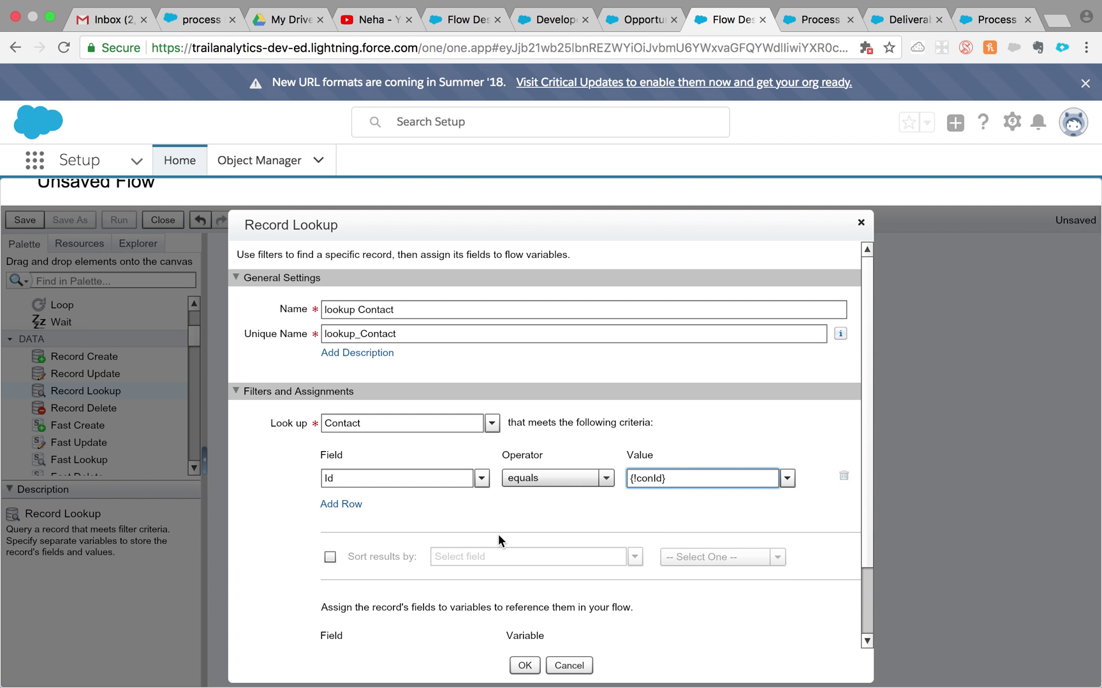
{"action": "left_click_drag", "start_coordinate": [867, 514], "coordinate": [864, 596]}
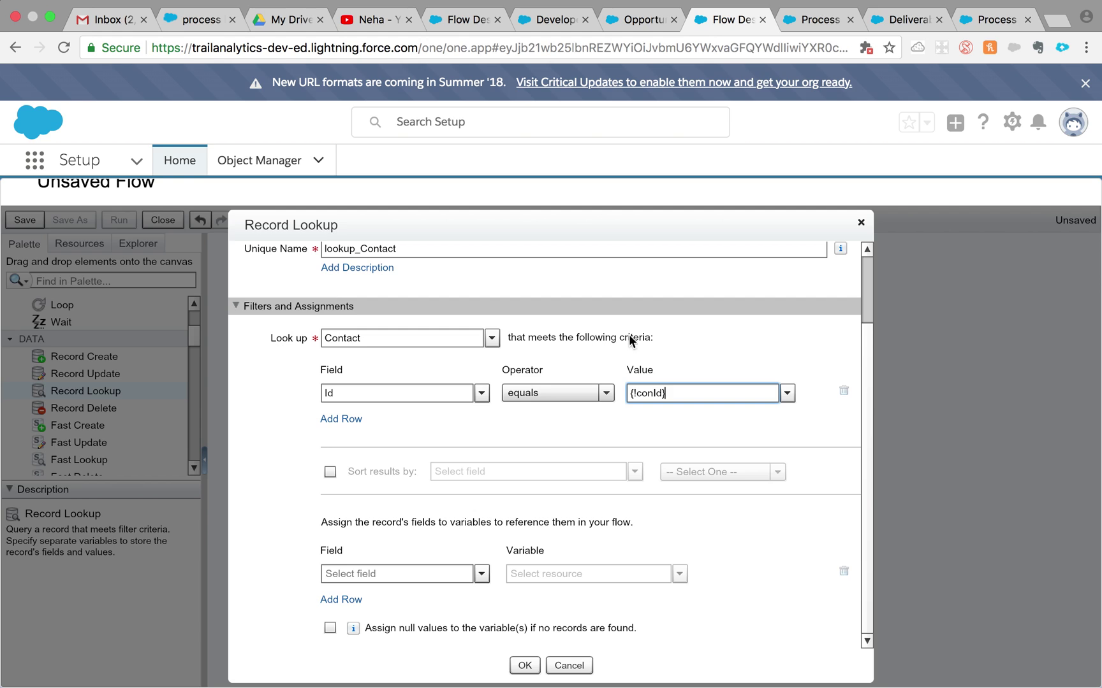
Choose Email as the contact field to assign to a variable in the Contact lookup
{"action": "left_click", "coordinate": [482, 573]}
{"action": "left_click", "coordinate": [413, 572]}
{"action": "type", "text": "email"}
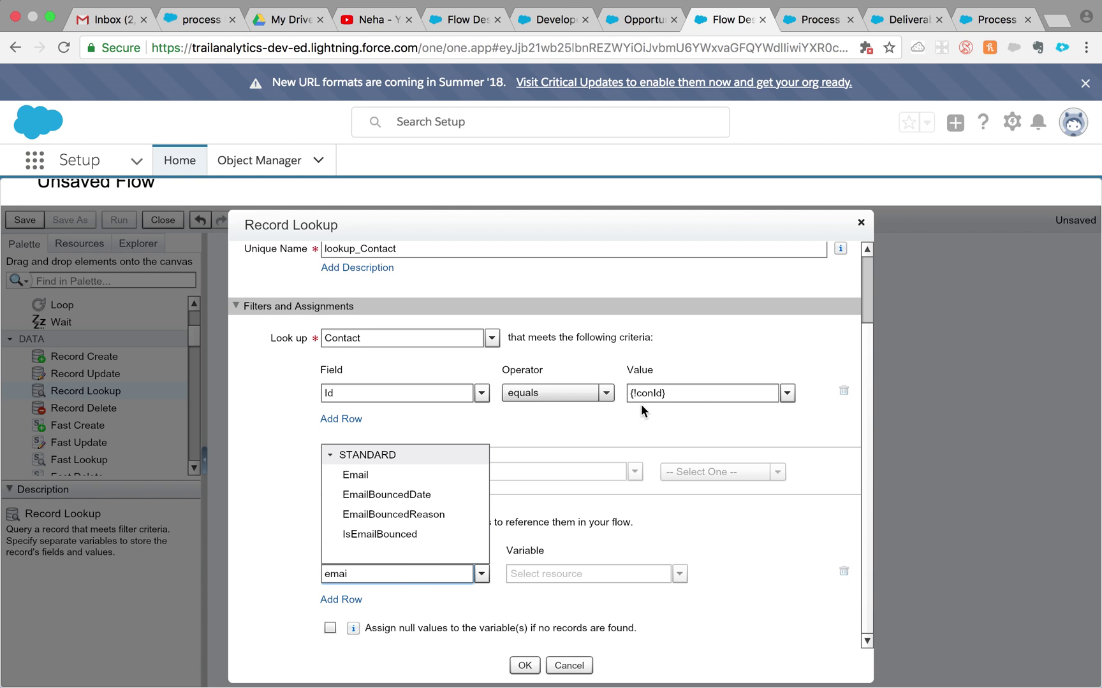
{"action": "left_click", "coordinate": [419, 474]}
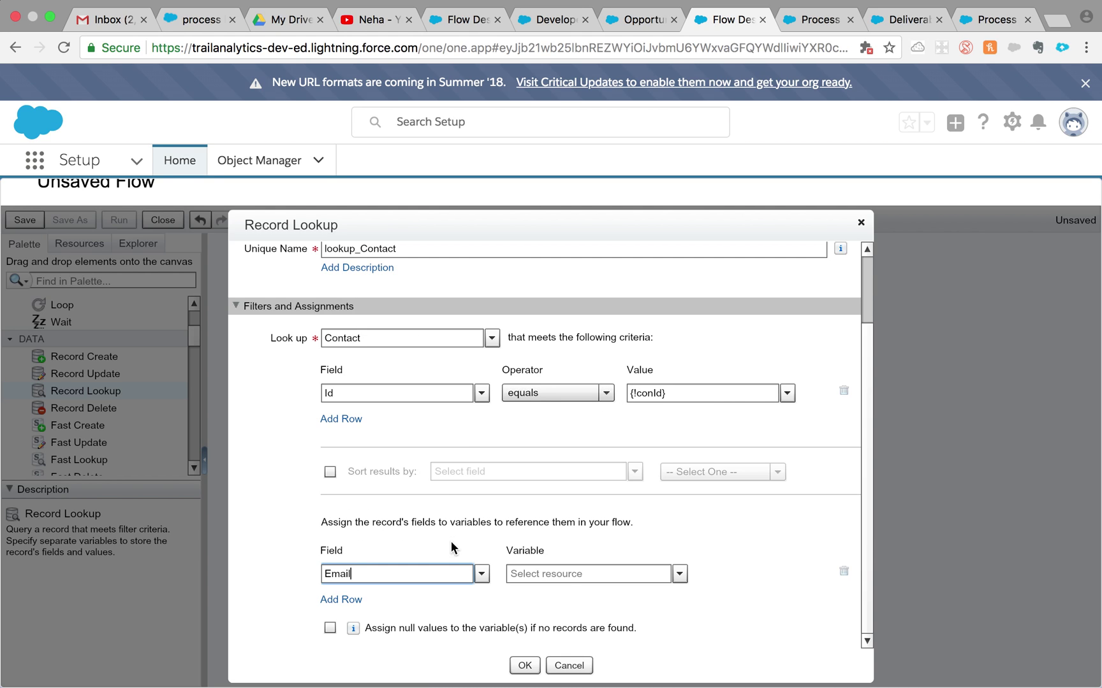
Assign the Email field to a new private Text variable named conEmail and save the Contact lookup
{"action": "left_click", "coordinate": [680, 574]}
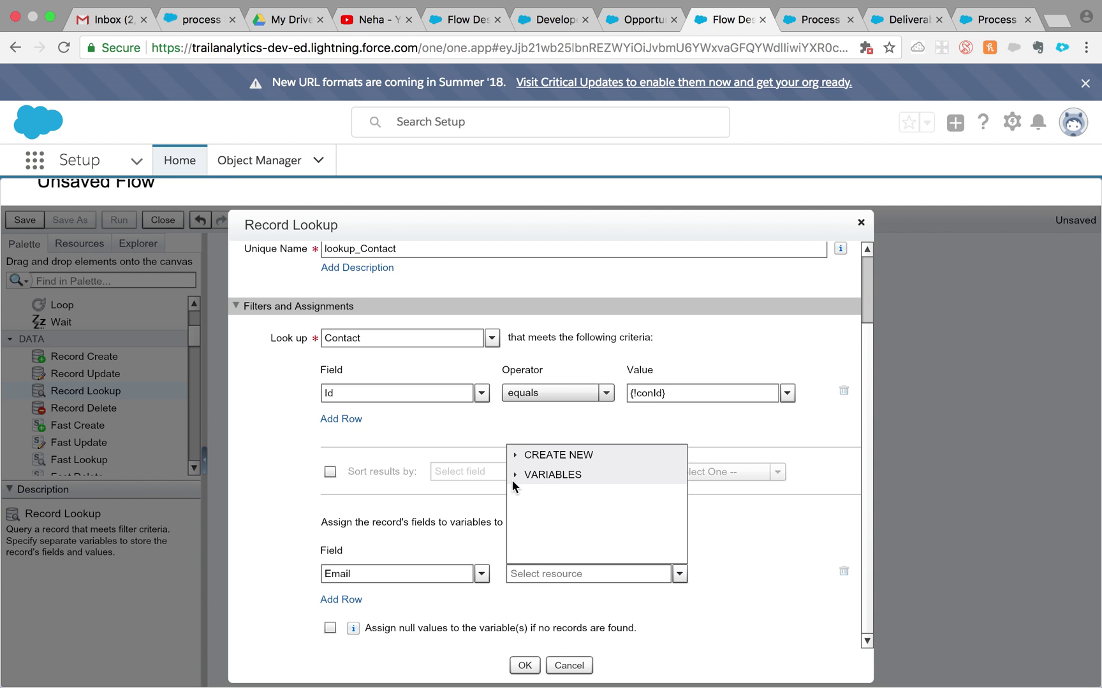
{"action": "left_click", "coordinate": [516, 457]}
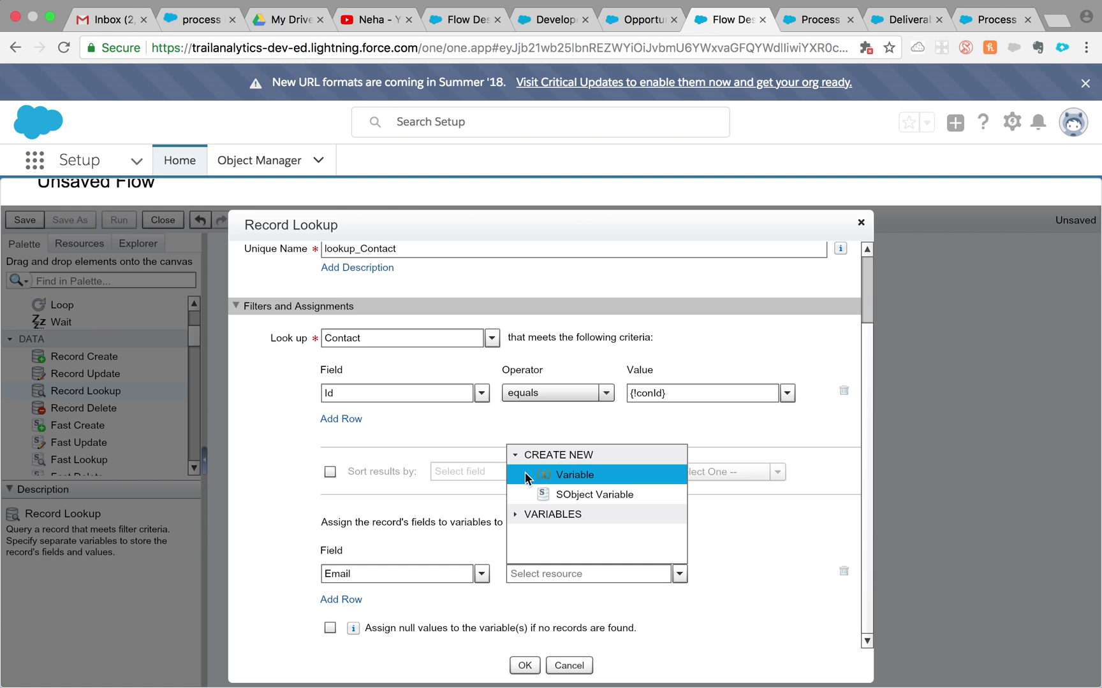
{"action": "left_click", "coordinate": [525, 473]}
{"action": "type", "text": "c"}
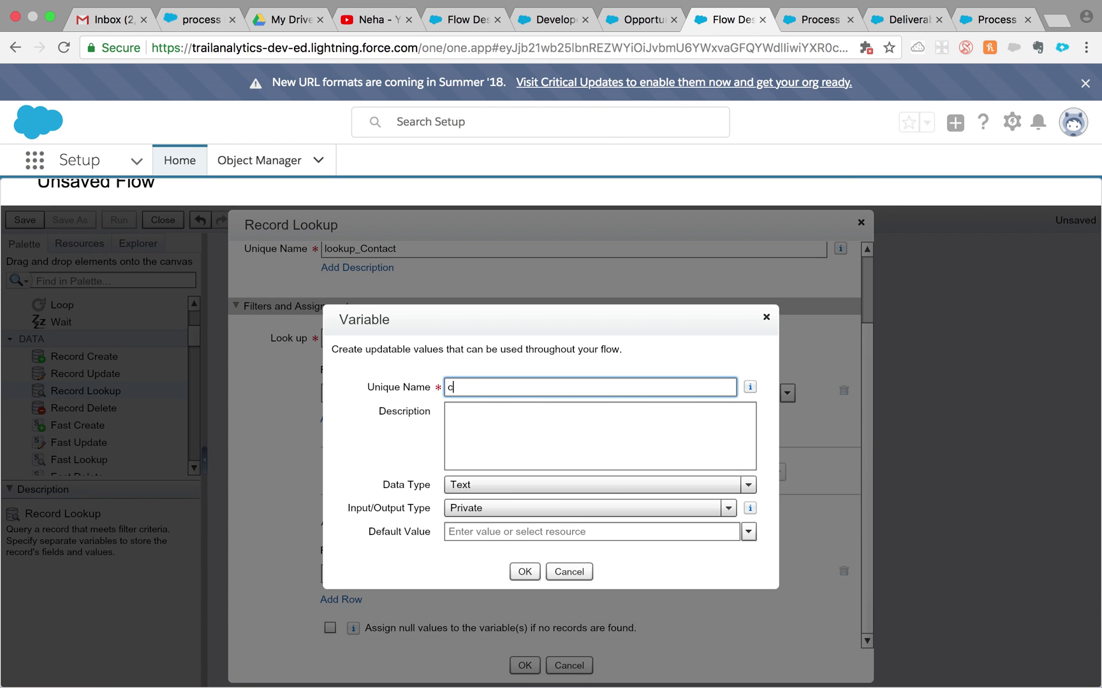
{"action": "type", "text": "onEmail"}
{"action": "left_click", "coordinate": [531, 491]}
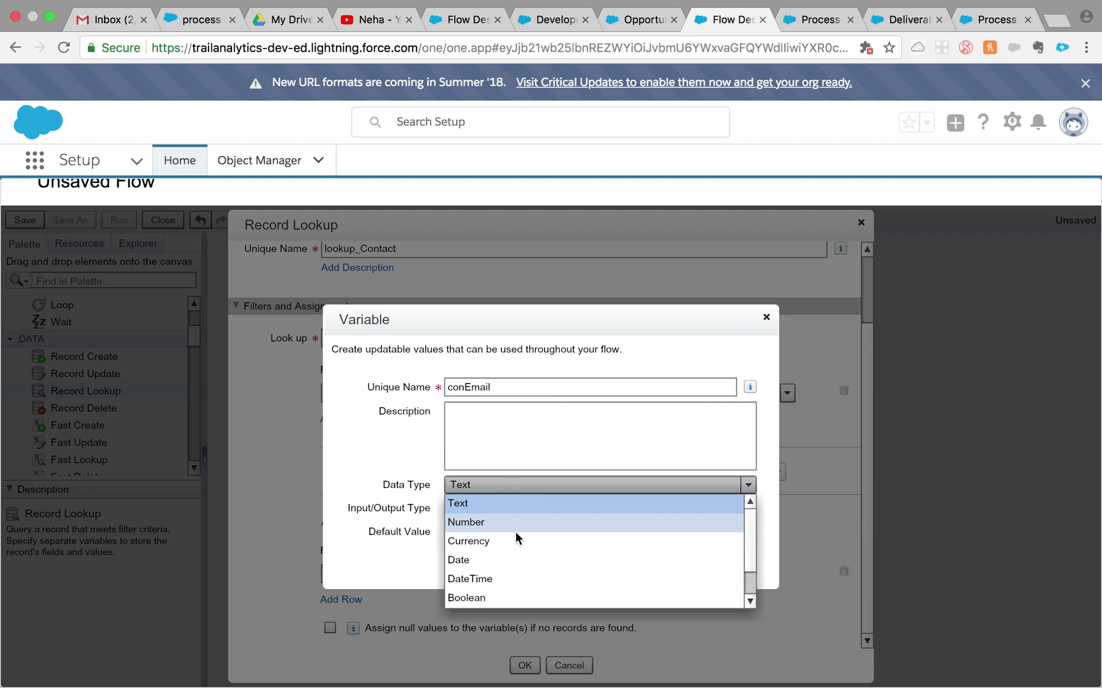
{"action": "left_click", "coordinate": [677, 487]}
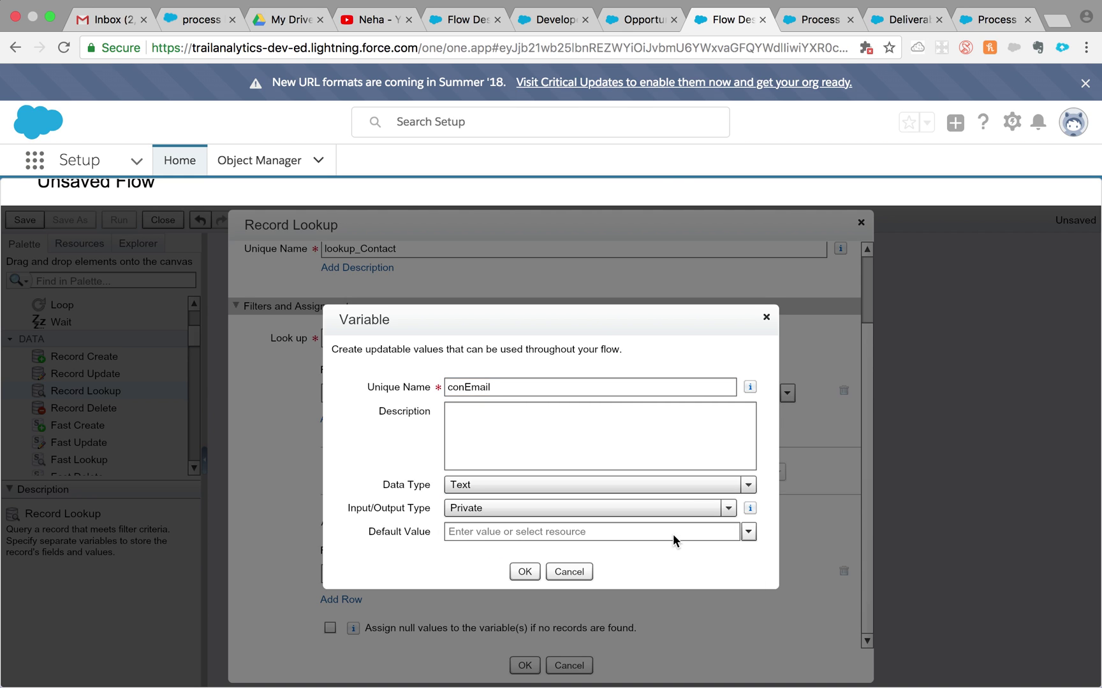
{"action": "left_click", "coordinate": [678, 506]}
{"action": "left_click", "coordinate": [626, 587]}
{"action": "left_click", "coordinate": [523, 572]}
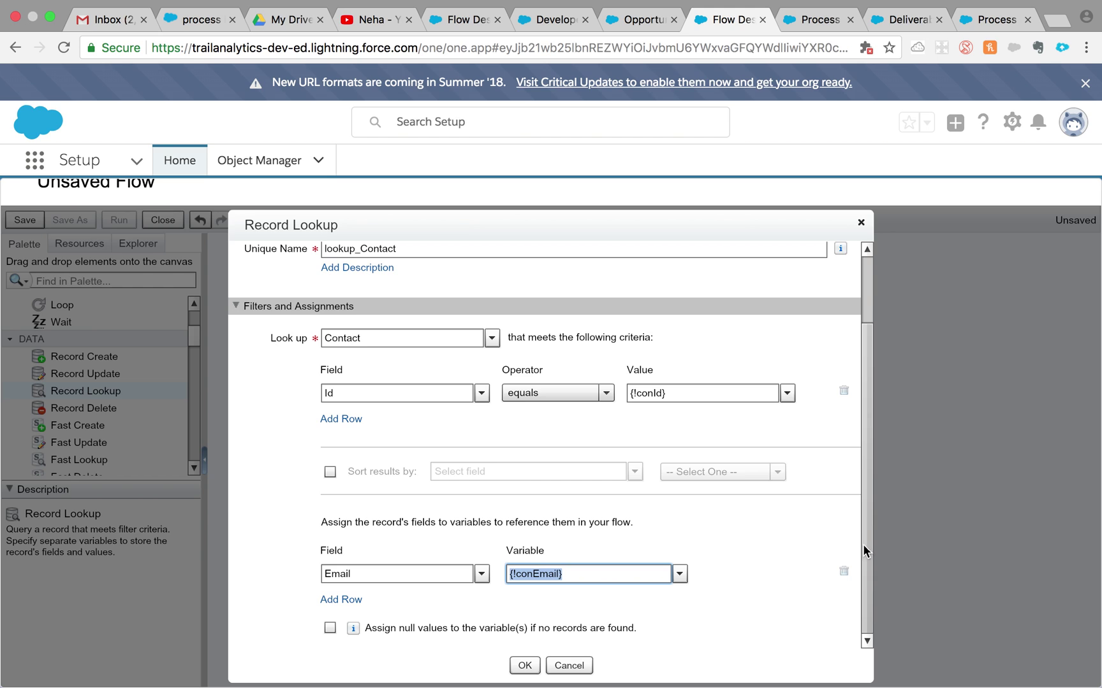
{"action": "left_click", "coordinate": [529, 666]}
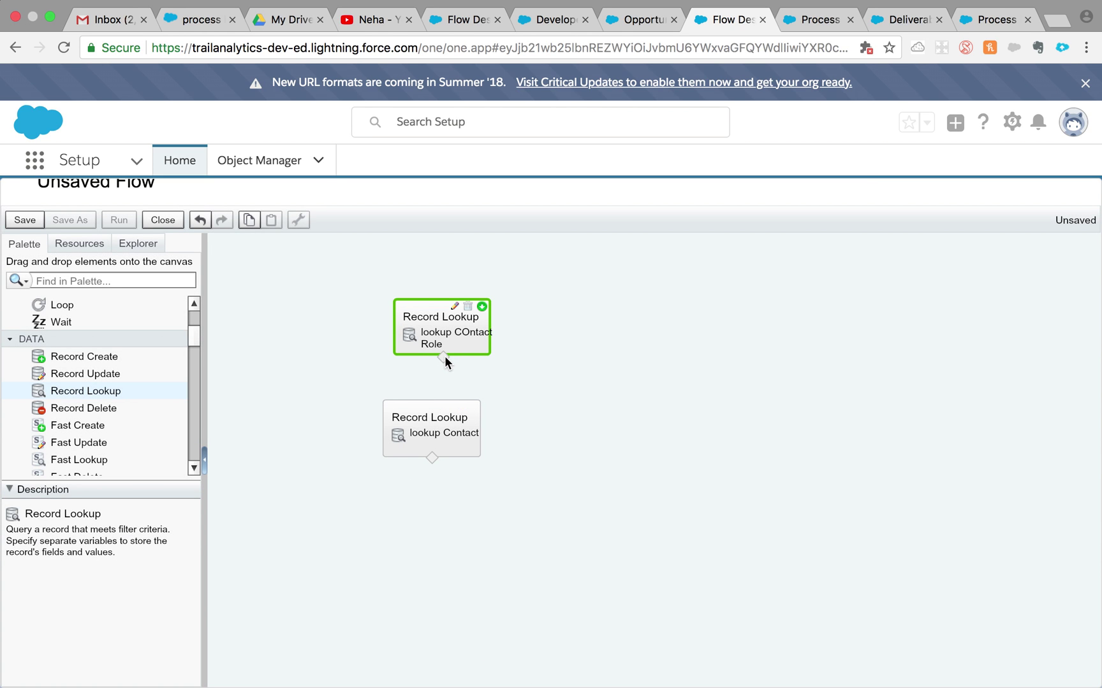
Connect the contact role lookup to the lookup Contact element and shift the contact role lookup up and to the left
{"action": "left_click_drag", "start_coordinate": [444, 356], "coordinate": [427, 457]}
{"action": "left_click_drag", "start_coordinate": [417, 300], "coordinate": [408, 297]}
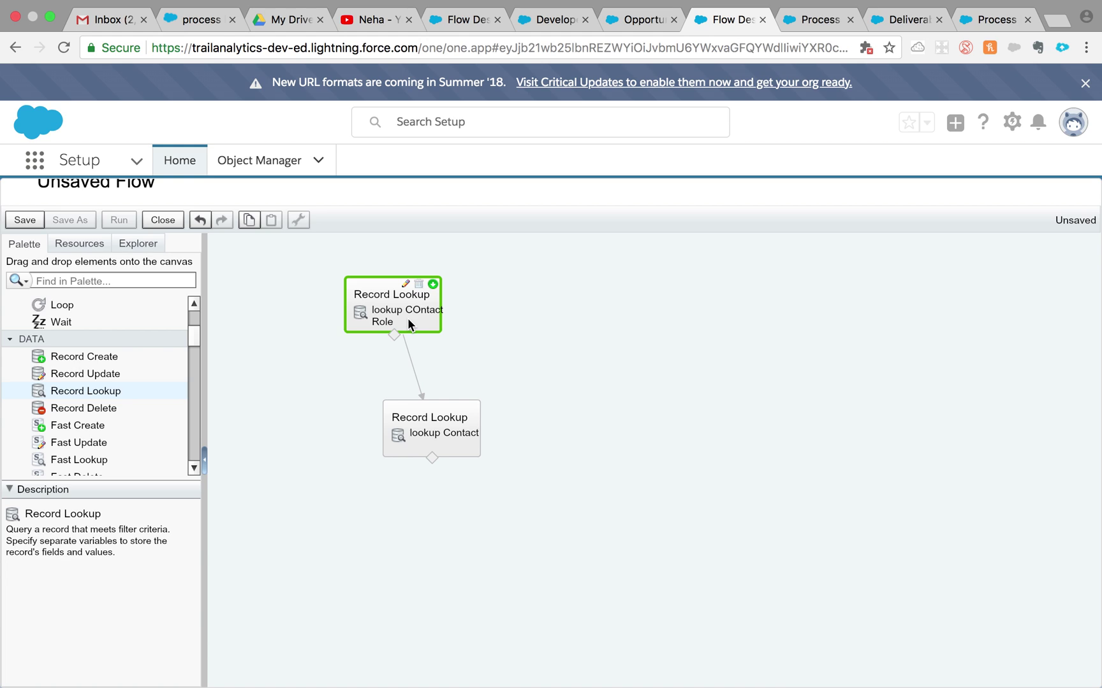
{"action": "mouse_move", "coordinate": [432, 445]}
Add a Decision element beside the lookup Contact element and name it "check COntact Email"
{"action": "mouse_move", "coordinate": [192, 344]}
{"action": "left_mouse_down"}
{"action": "mouse_move", "coordinate": [197, 369]}
{"action": "mouse_move", "coordinate": [195, 342]}
{"action": "left_mouse_up"}
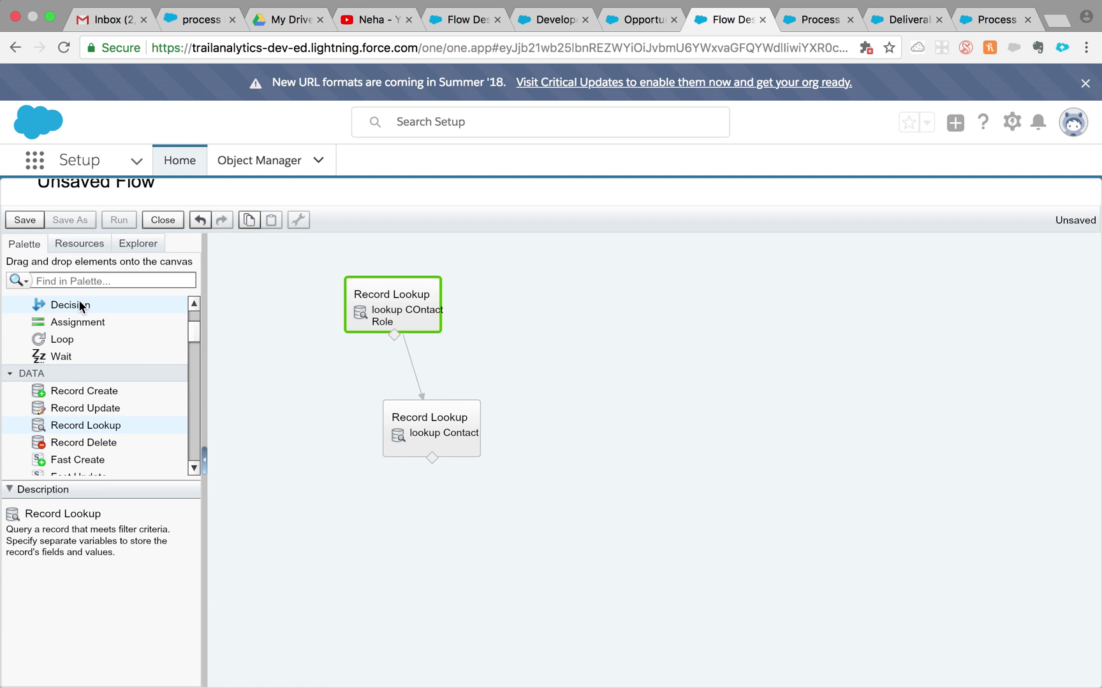
{"action": "left_click_drag", "start_coordinate": [75, 305], "coordinate": [222, 379]}
{"action": "left_click_drag", "start_coordinate": [99, 307], "coordinate": [587, 421]}
{"action": "type", "text": "c"}
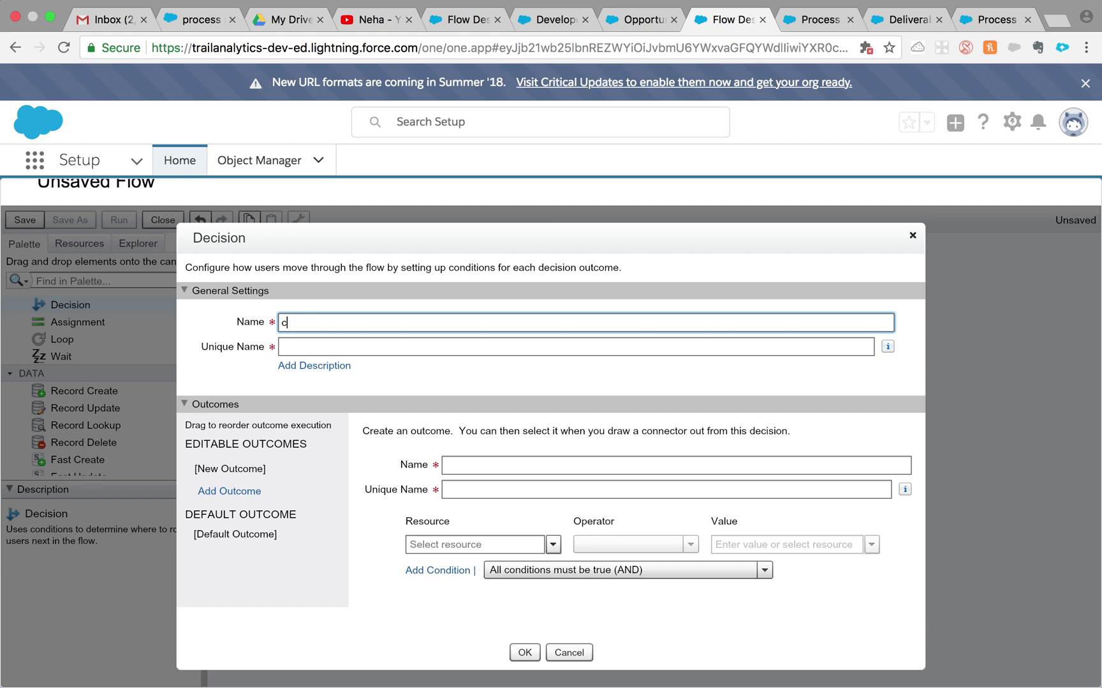
{"action": "type", "text": "heck COntact Email"}
{"action": "left_click", "coordinate": [546, 346]}
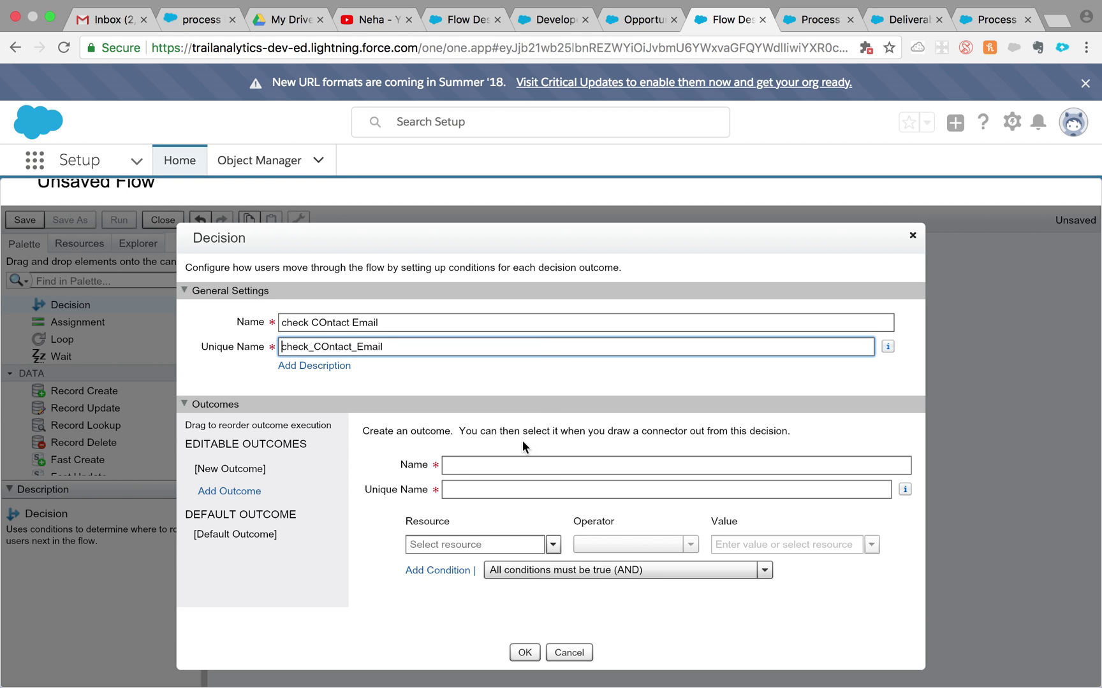
Name the decision's editable outcome "contact Email Not null"
{"action": "left_click", "coordinate": [499, 464]}
{"action": "type", "text": "contact"}
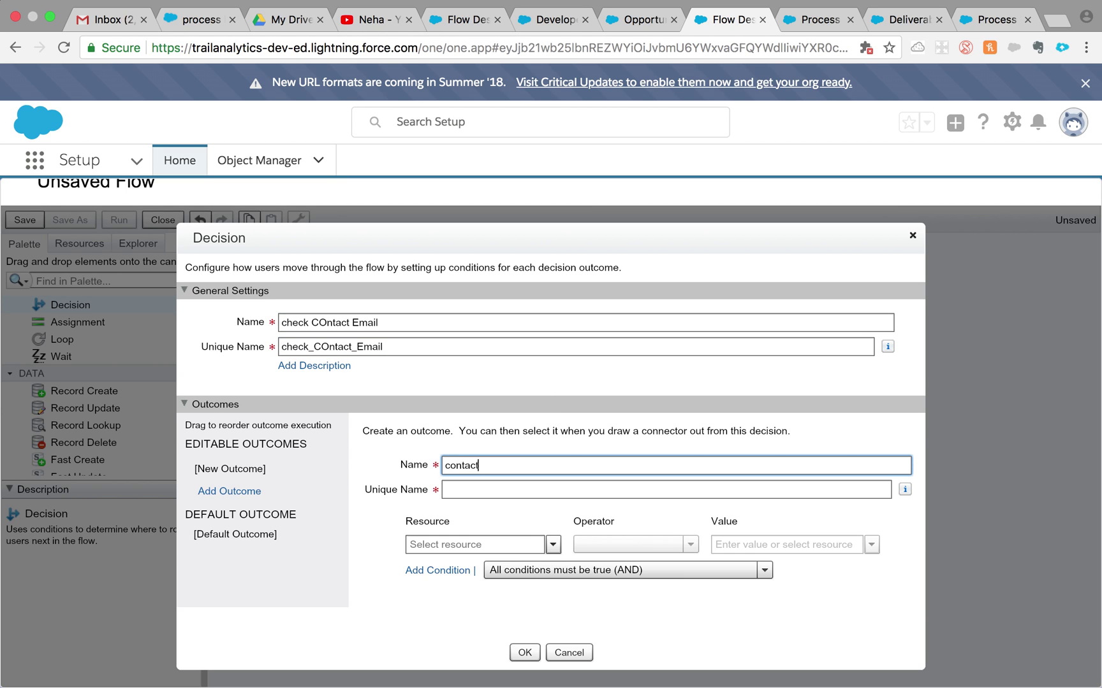
{"action": "type", "text": " Email Not null"}
{"action": "left_click", "coordinate": [485, 491]}
Set the outcome condition to conEmail is null $GlobalConstant.False, save the decision, and connect the lookup Contact element to it
{"action": "left_click", "coordinate": [553, 545]}
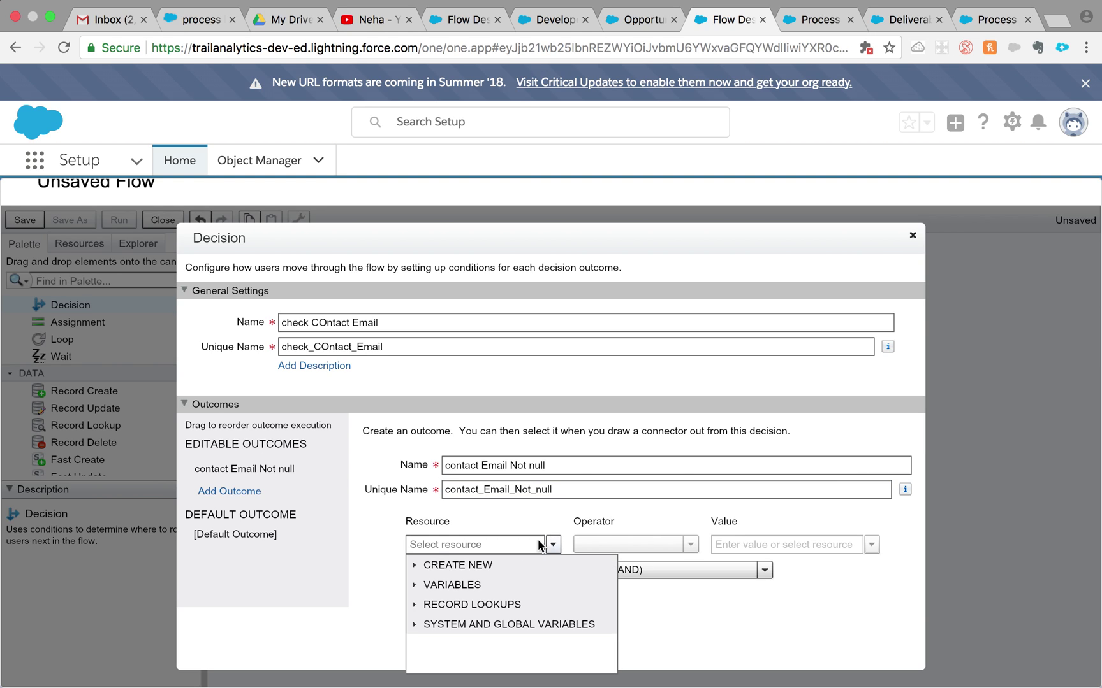
{"action": "left_click", "coordinate": [416, 585]}
{"action": "left_click", "coordinate": [459, 605]}
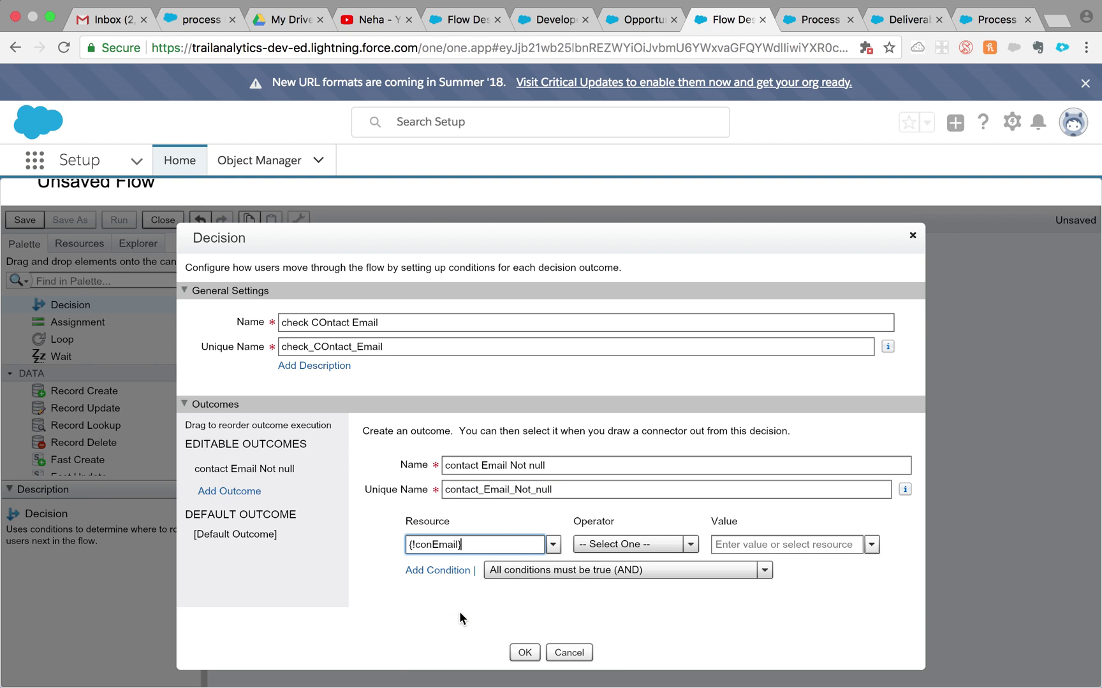
{"action": "left_click", "coordinate": [690, 545]}
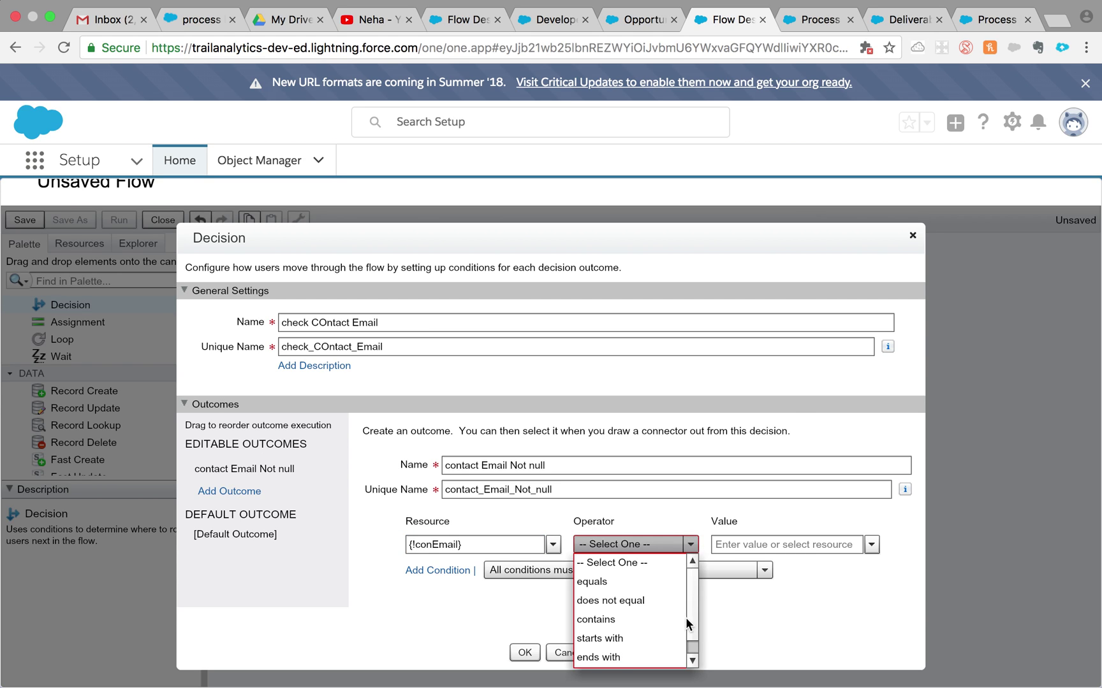
{"action": "scroll", "coordinate": [687, 628], "scroll_direction": "down", "scroll_amount": 1}
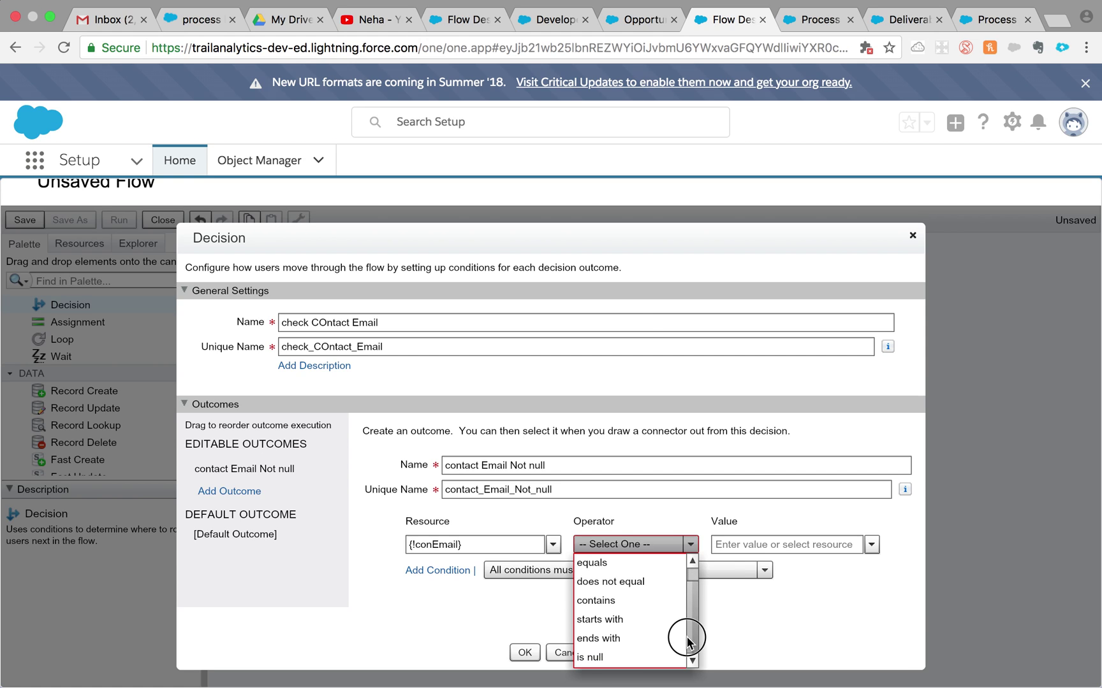
{"action": "left_click", "coordinate": [605, 657]}
{"action": "left_click", "coordinate": [871, 546]}
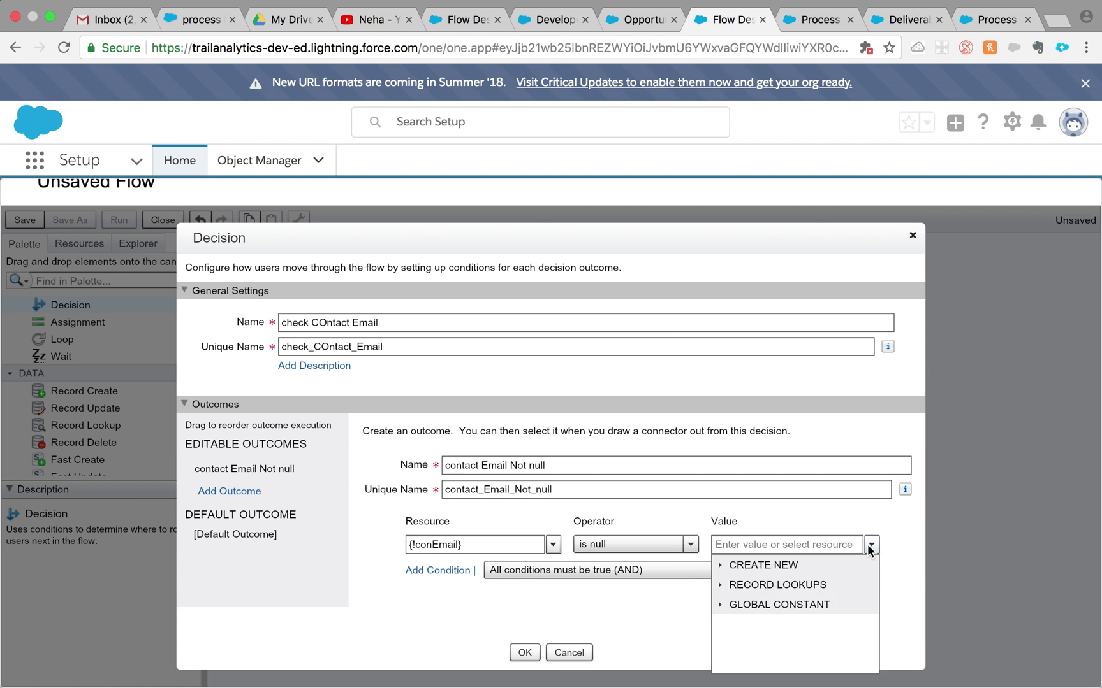
{"action": "left_click", "coordinate": [722, 606]}
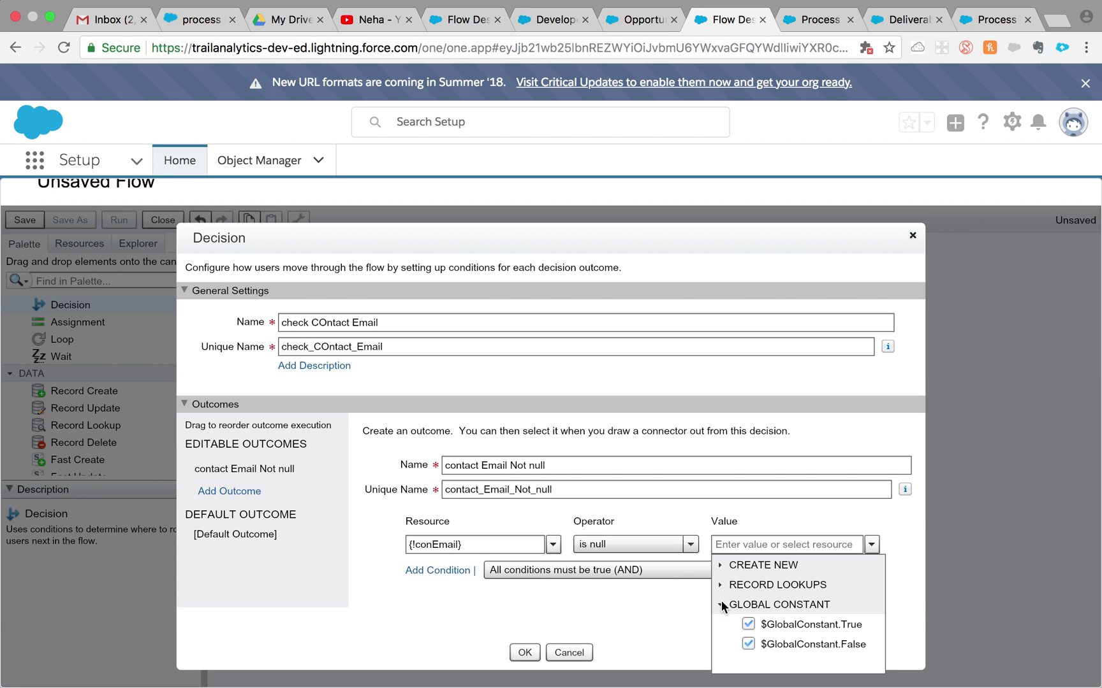
{"action": "left_click", "coordinate": [751, 645]}
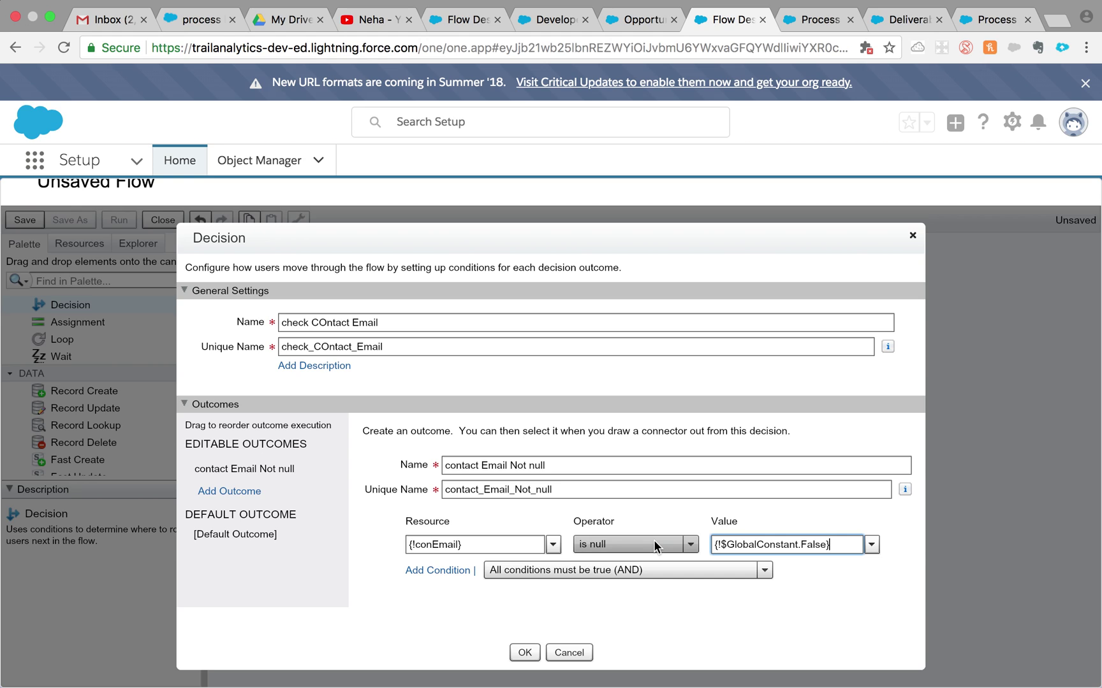
{"action": "left_click", "coordinate": [527, 654]}
{"action": "left_click_drag", "start_coordinate": [432, 457], "coordinate": [623, 449]}
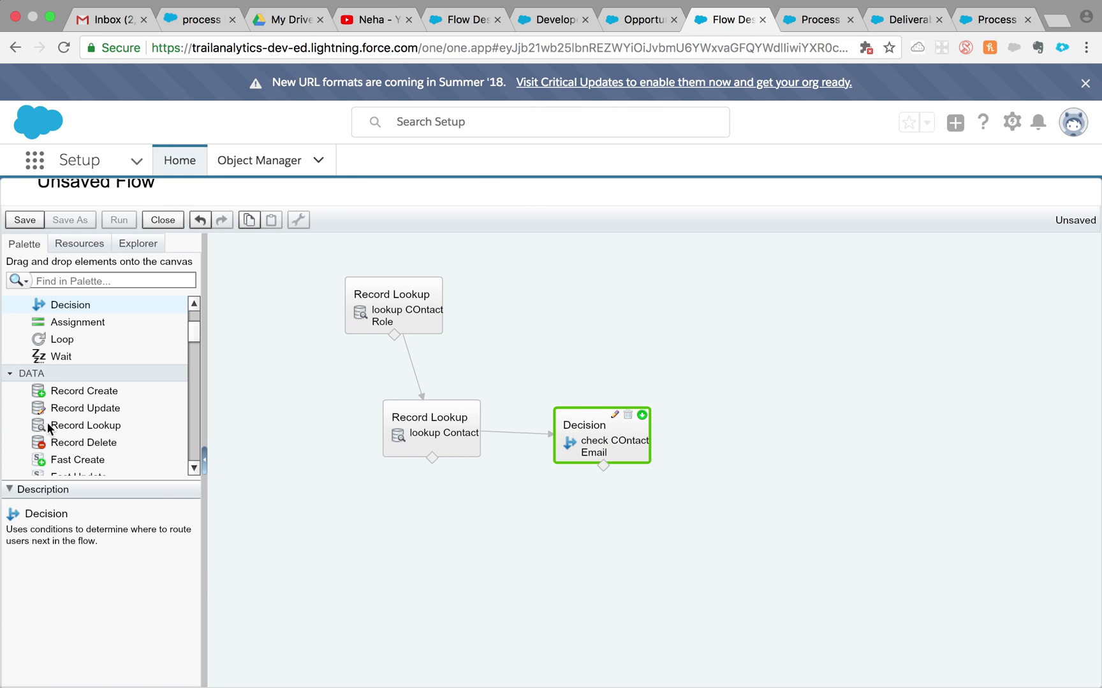
Add the Contact.opp_email email alert to the flow and name it "send contact email"
{"action": "scroll", "coordinate": [129, 381], "scroll_direction": "down", "scroll_amount": 1}
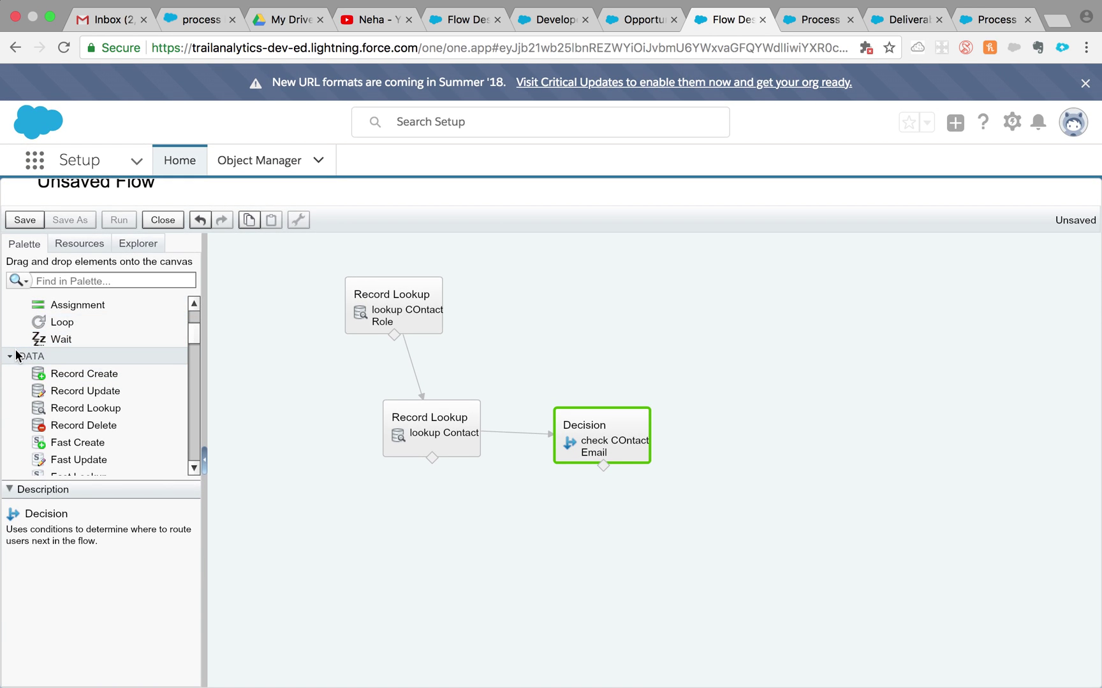
{"action": "left_click_drag", "start_coordinate": [195, 330], "coordinate": [115, 325]}
{"action": "scroll", "coordinate": [158, 356], "scroll_direction": "up", "scroll_amount": 2}
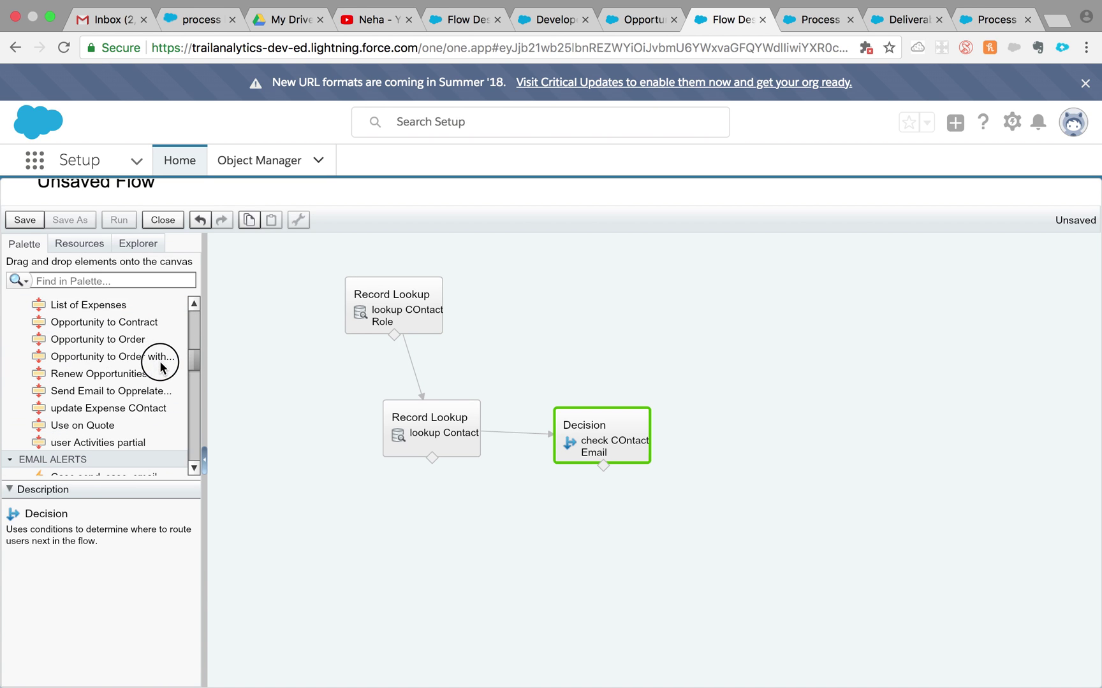
{"action": "scroll", "coordinate": [155, 369], "scroll_direction": "down", "scroll_amount": 5}
{"action": "scroll", "coordinate": [158, 379], "scroll_direction": "down", "scroll_amount": 1}
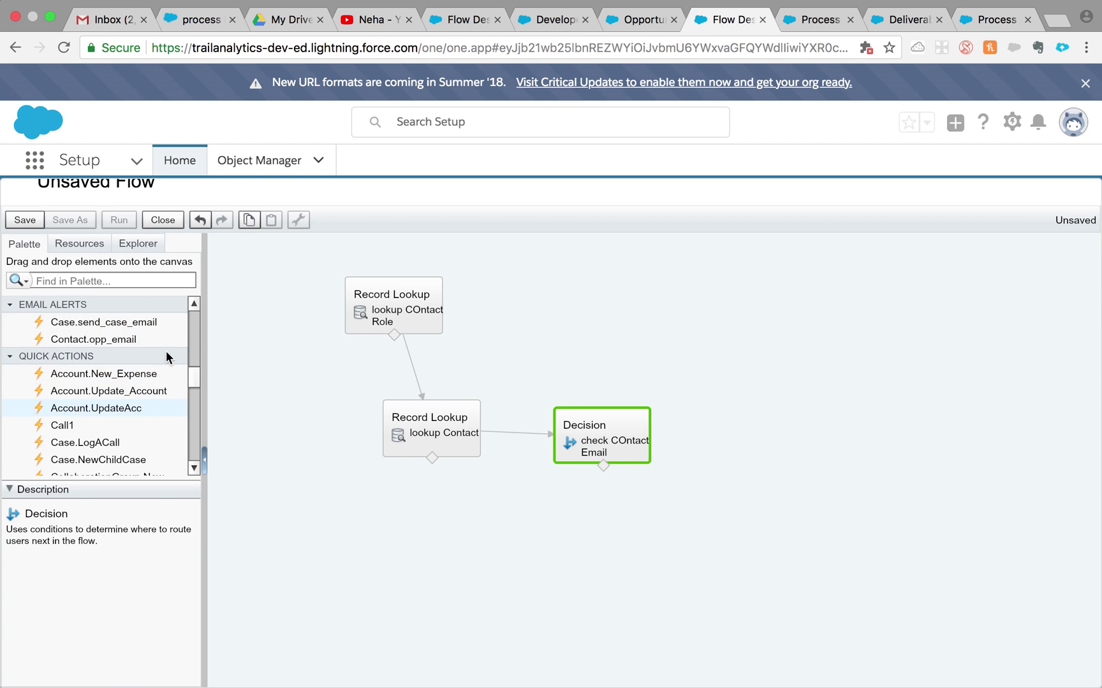
{"action": "left_click_drag", "start_coordinate": [195, 375], "coordinate": [198, 370]}
{"action": "scroll", "coordinate": [199, 369], "scroll_direction": "down", "scroll_amount": 3}
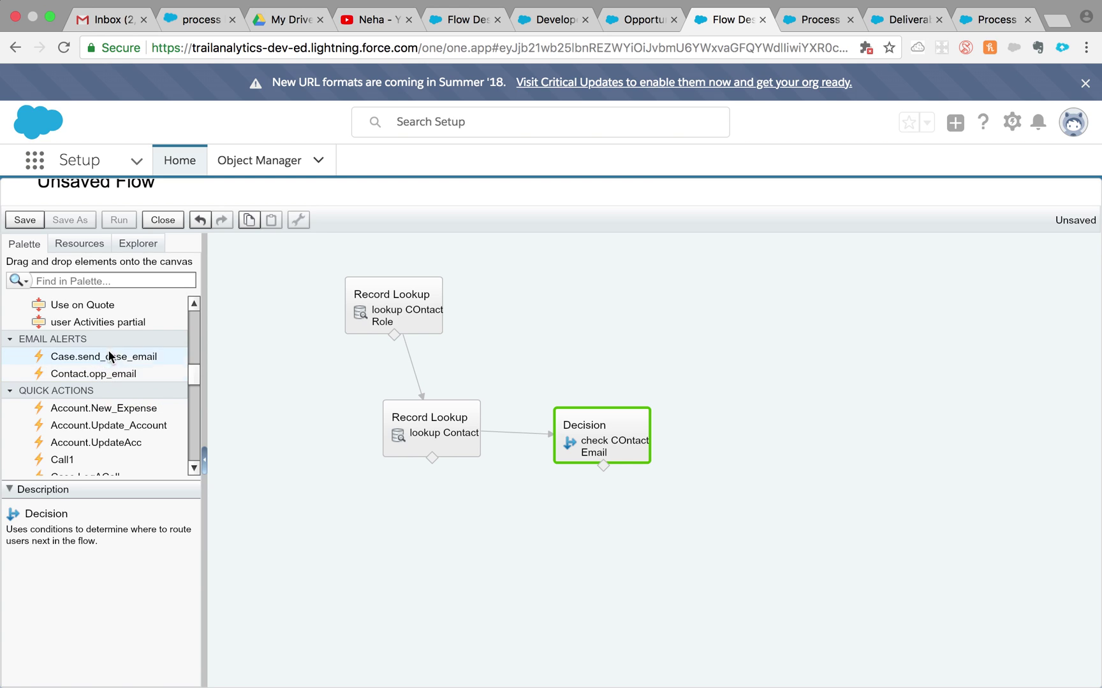
{"action": "left_click_drag", "start_coordinate": [122, 376], "coordinate": [521, 520]}
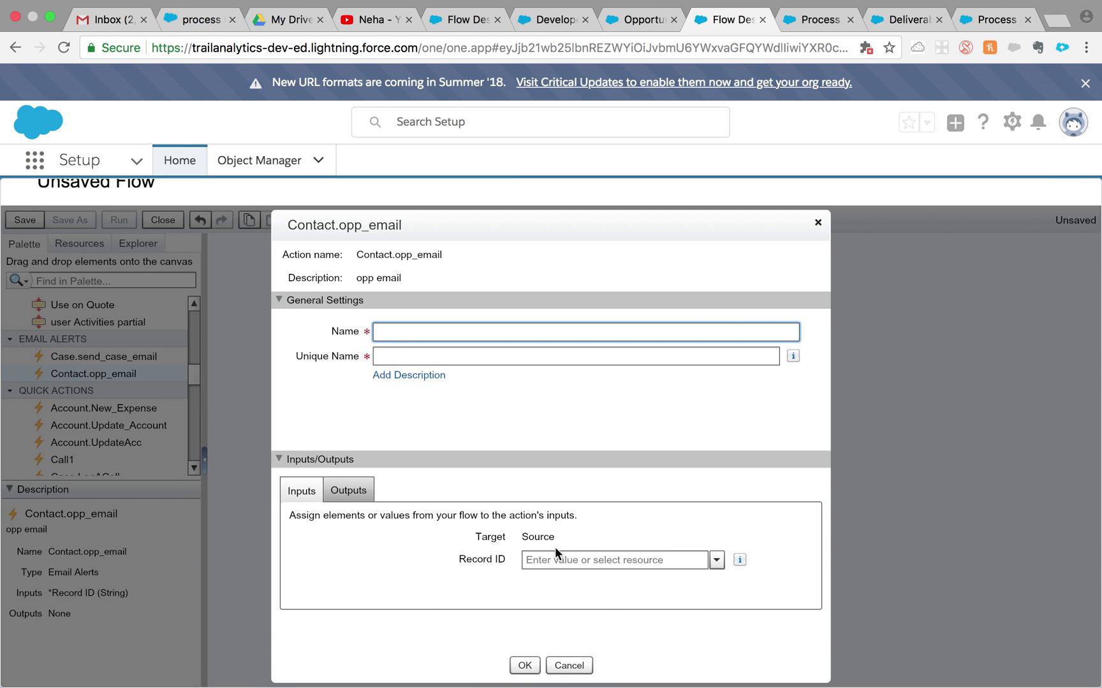
{"action": "type", "text": "send contact email"}
{"action": "left_click", "coordinate": [550, 355]}
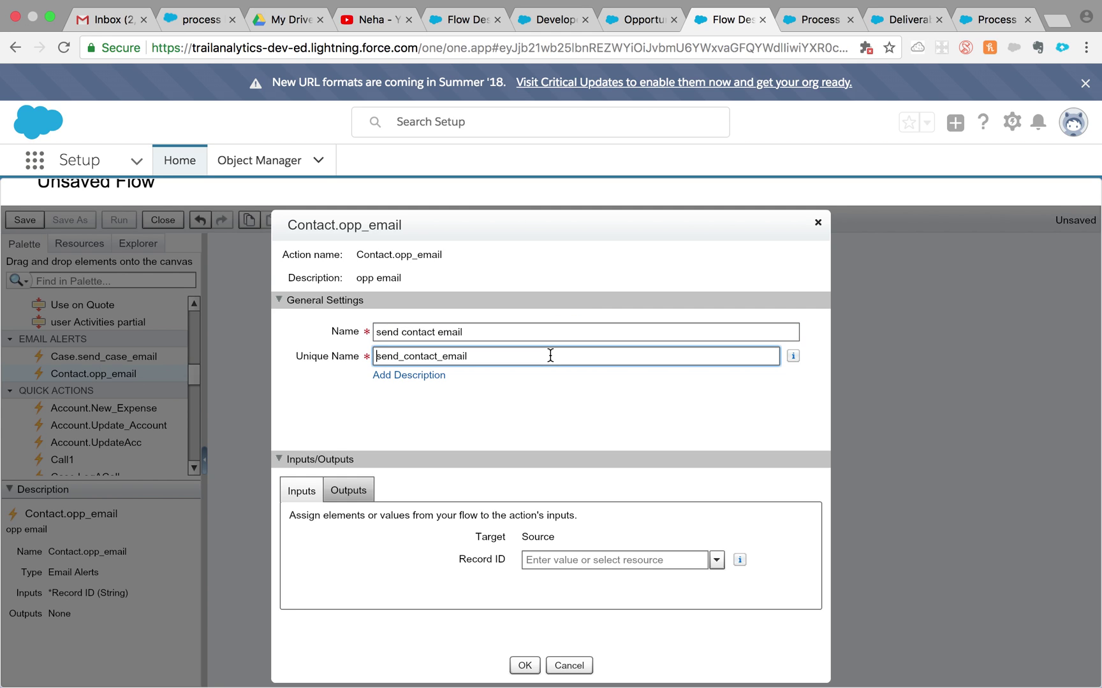
Set the email alert's Record ID input to the conId variable and save the alert
{"action": "left_click", "coordinate": [716, 561]}
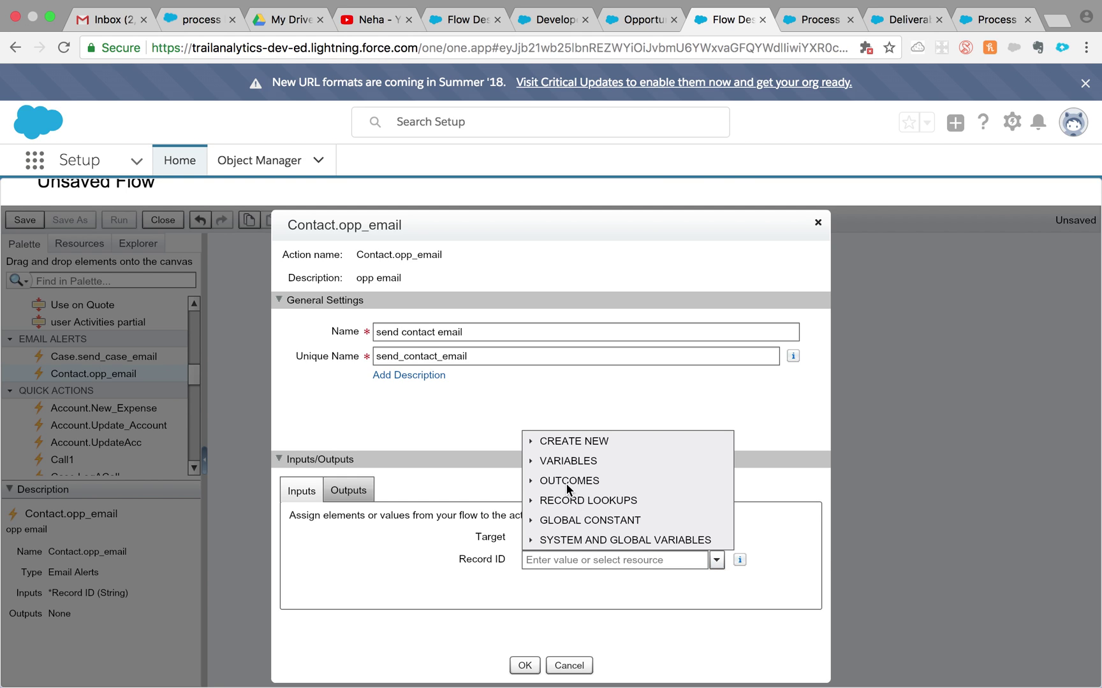
{"action": "left_click", "coordinate": [533, 461]}
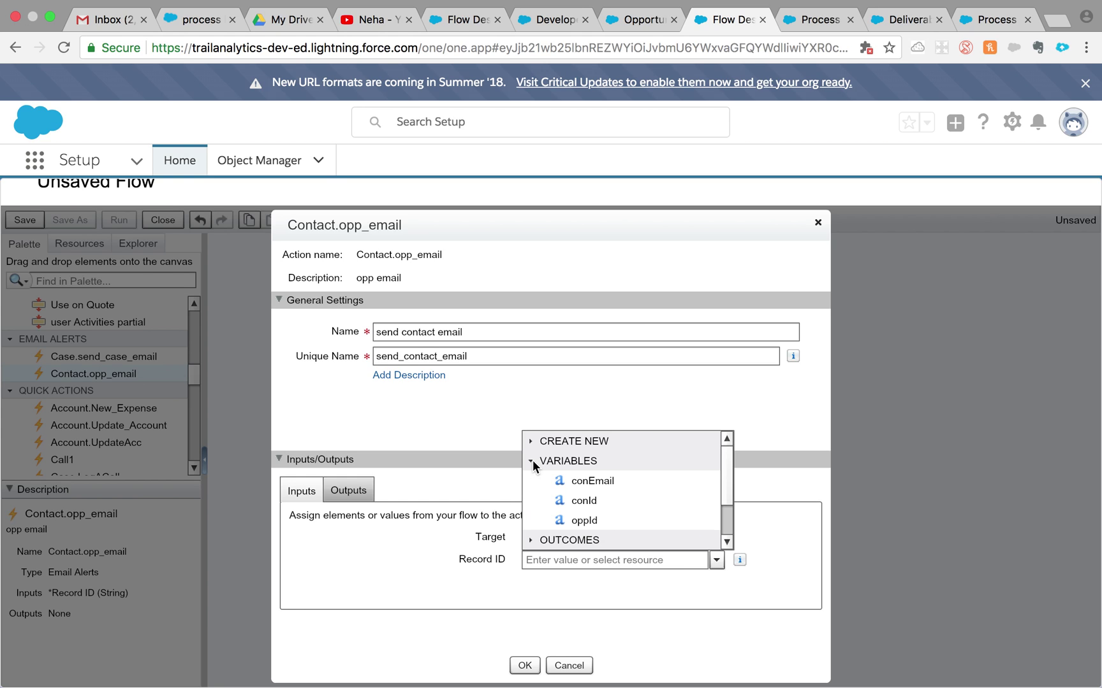
{"action": "left_click", "coordinate": [569, 500]}
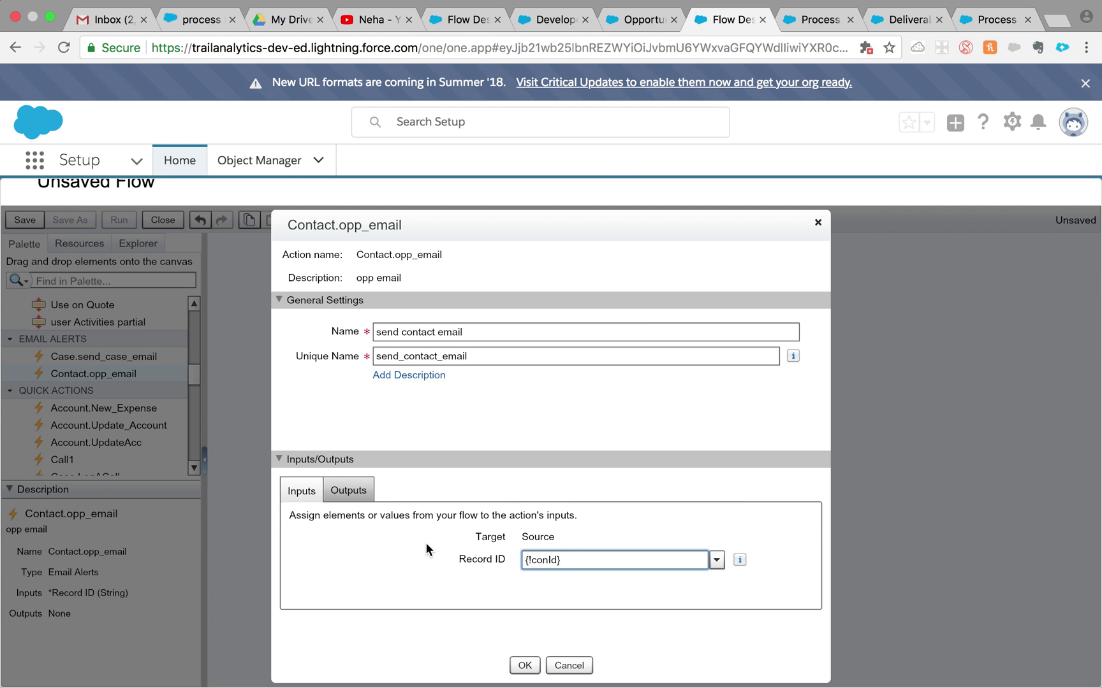
{"action": "left_click", "coordinate": [524, 666]}
Connect the decision to the send contact email alert with the outcome "contact Email Not null", and space the two elements apart
{"action": "left_click_drag", "start_coordinate": [525, 516], "coordinate": [763, 435]}
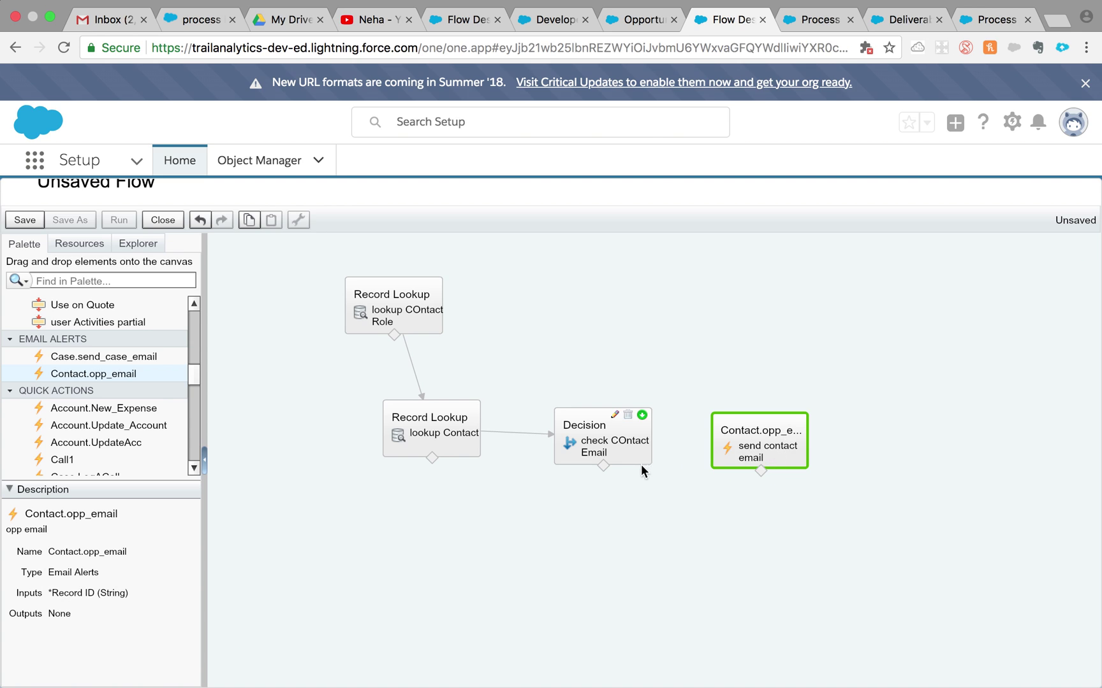
{"action": "left_click_drag", "start_coordinate": [621, 473], "coordinate": [764, 475]}
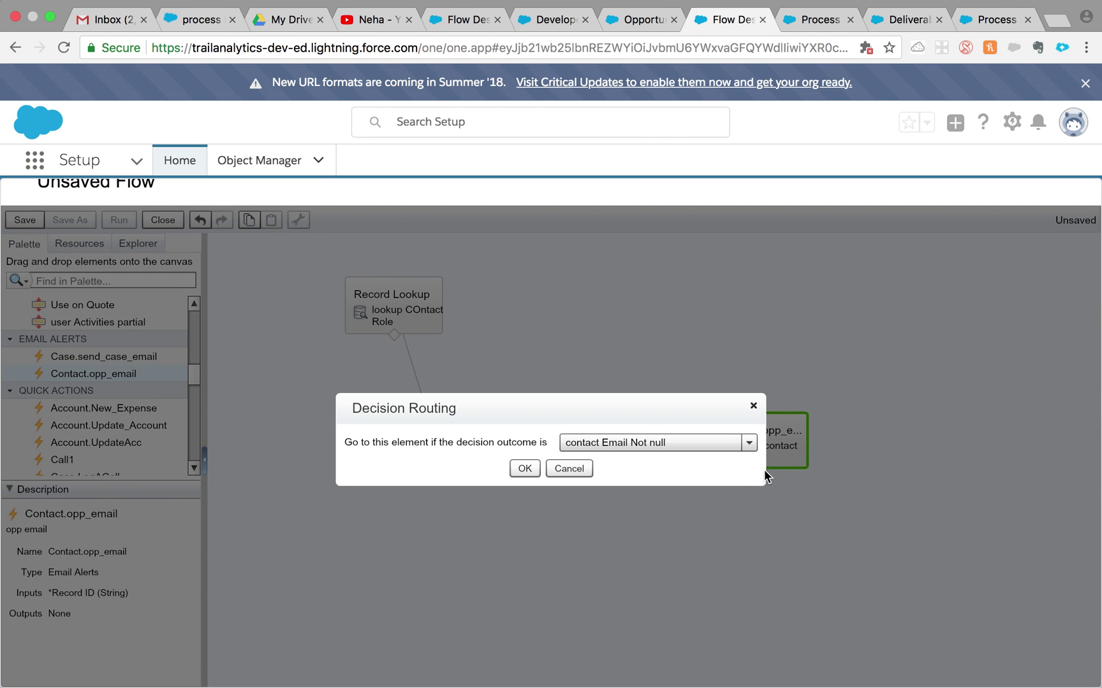
{"action": "left_click", "coordinate": [665, 444]}
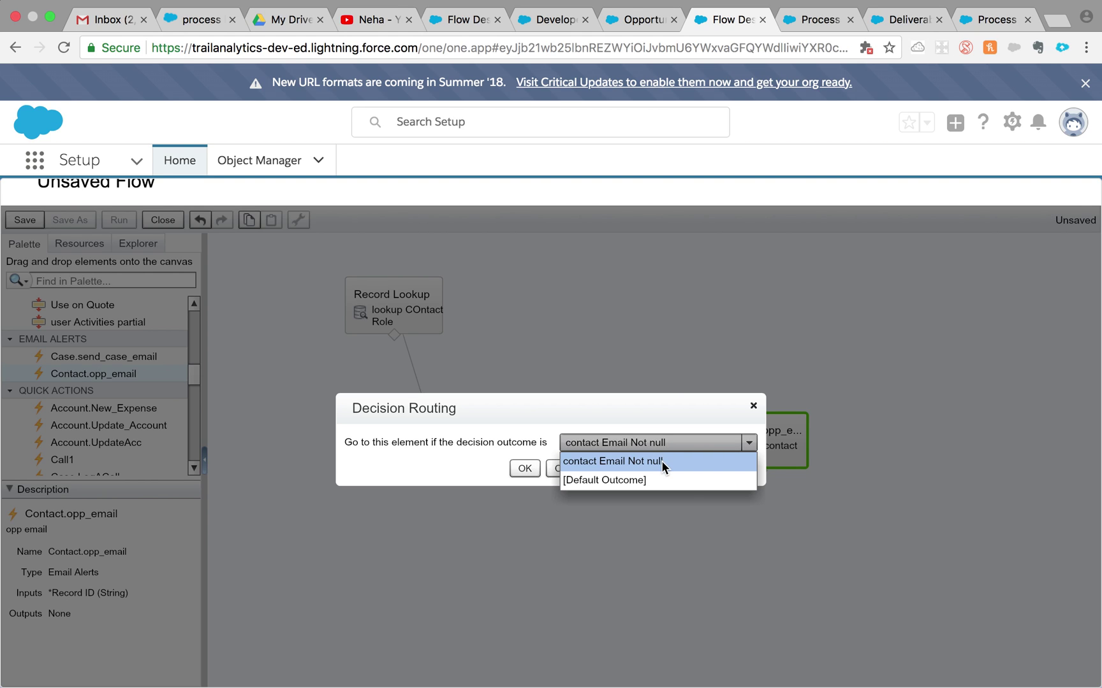
{"action": "left_click", "coordinate": [661, 461]}
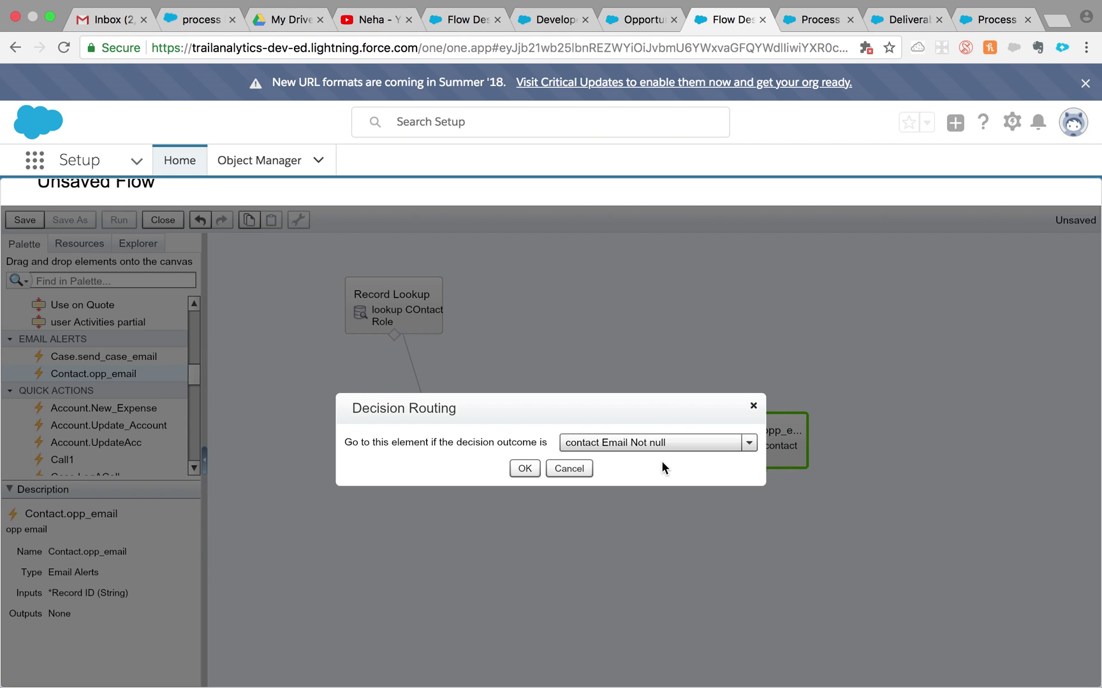
{"action": "left_click", "coordinate": [525, 469]}
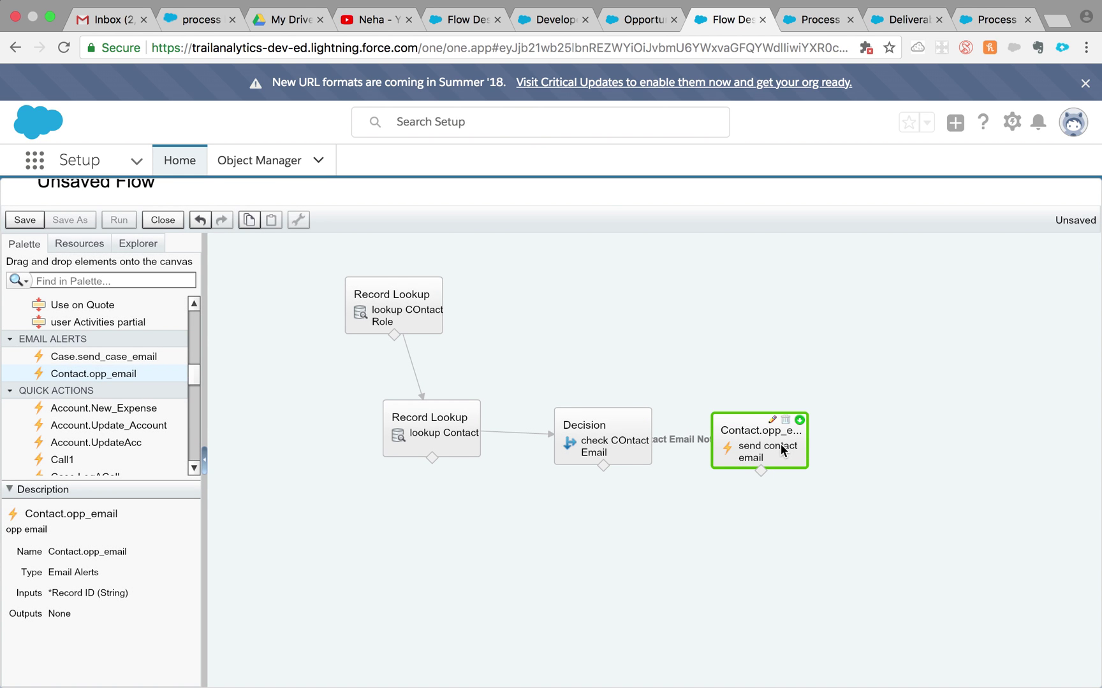
{"action": "left_click", "coordinate": [784, 450]}
{"action": "left_click_drag", "start_coordinate": [785, 449], "coordinate": [878, 450]}
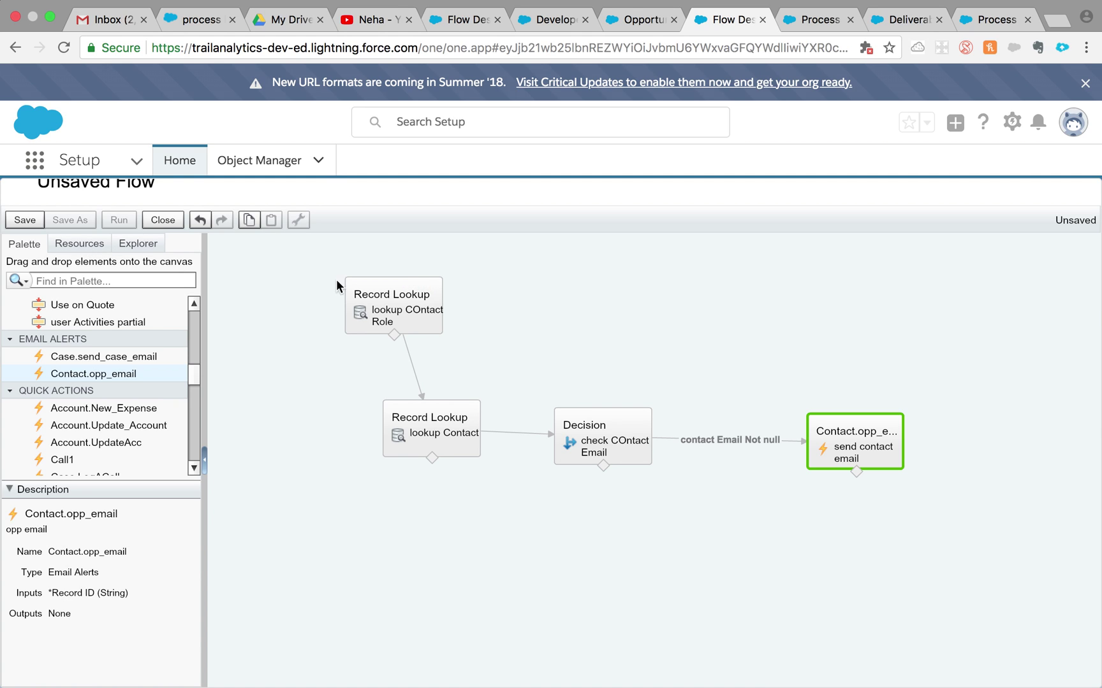
Set the lookup COntact Role element as the start element and save the flow as "send Contact Email from Opp"
{"action": "left_click", "coordinate": [433, 284]}
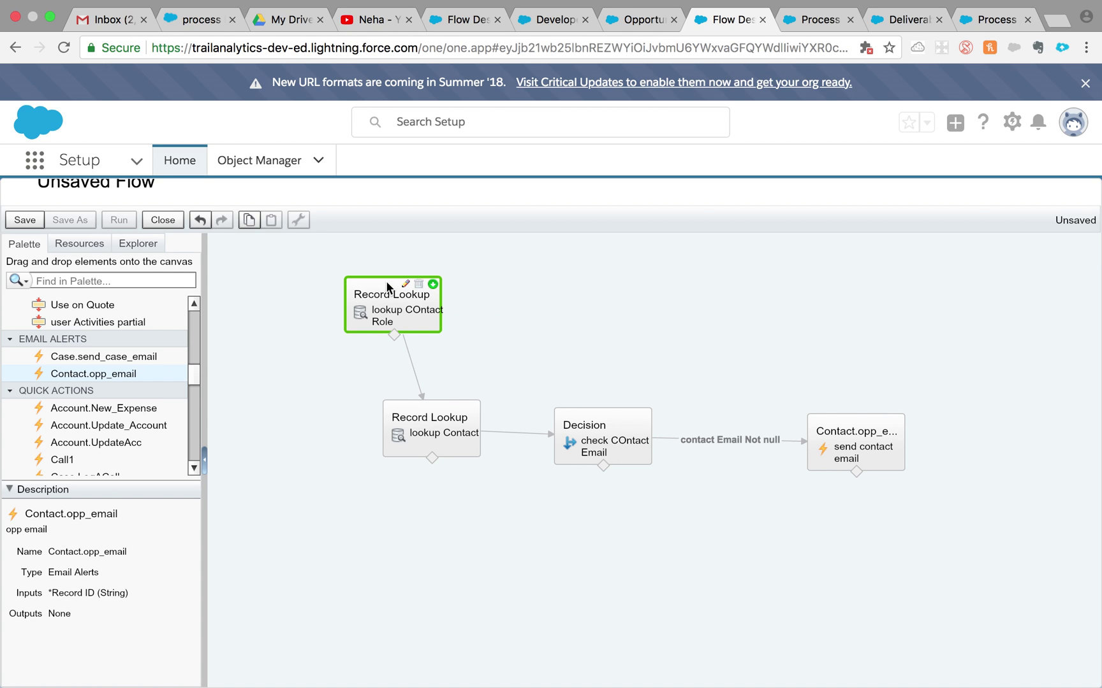
{"action": "left_click", "coordinate": [24, 219]}
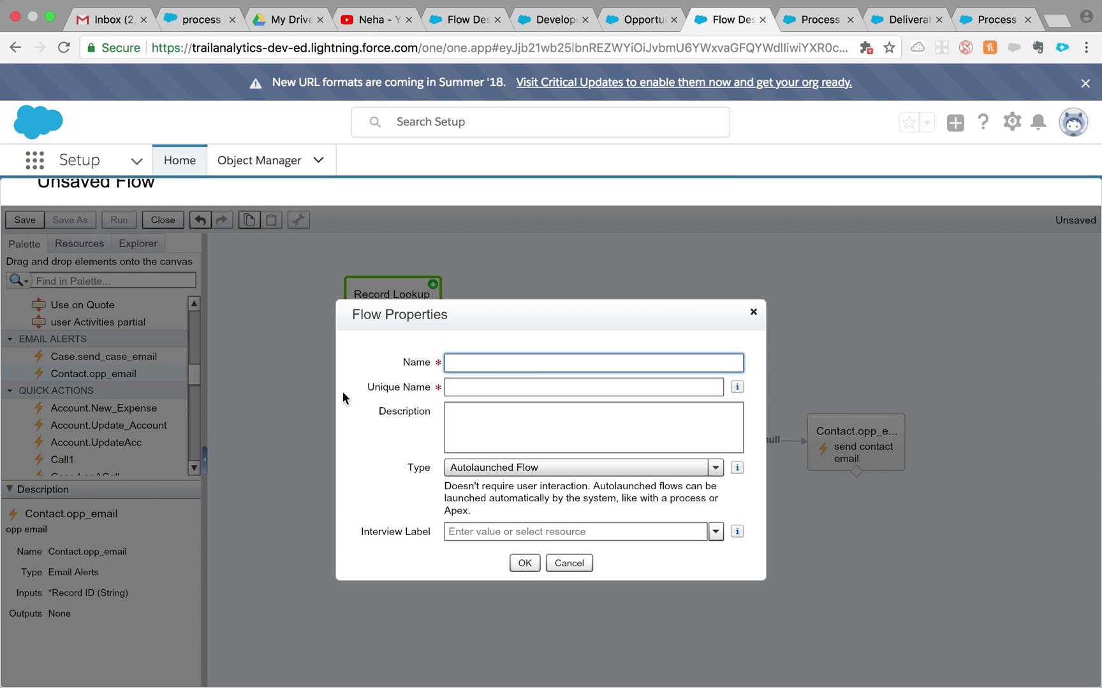
{"action": "type", "text": "send Contact Email from Opp"}
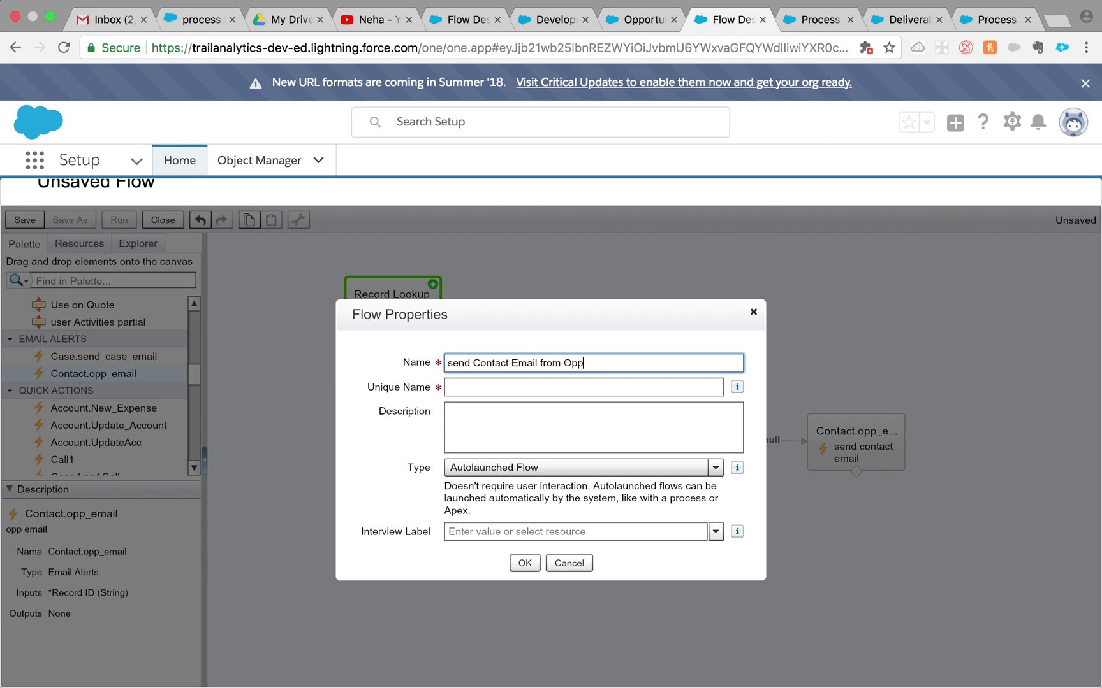
{"action": "left_click", "coordinate": [455, 386]}
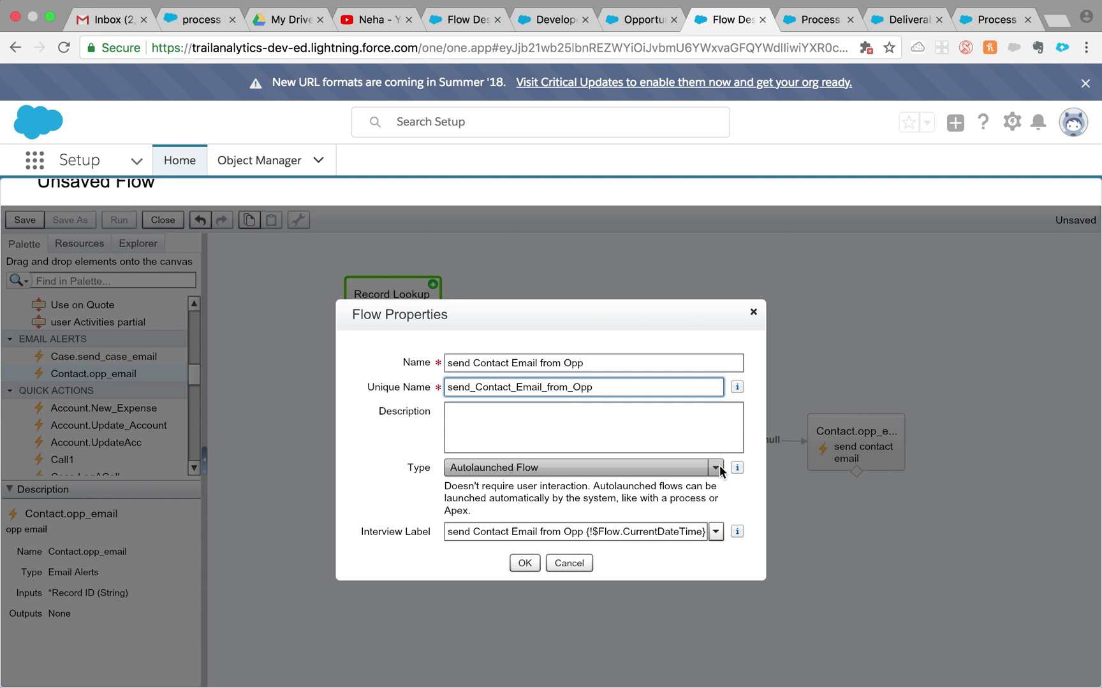
{"action": "left_click", "coordinate": [525, 562]}
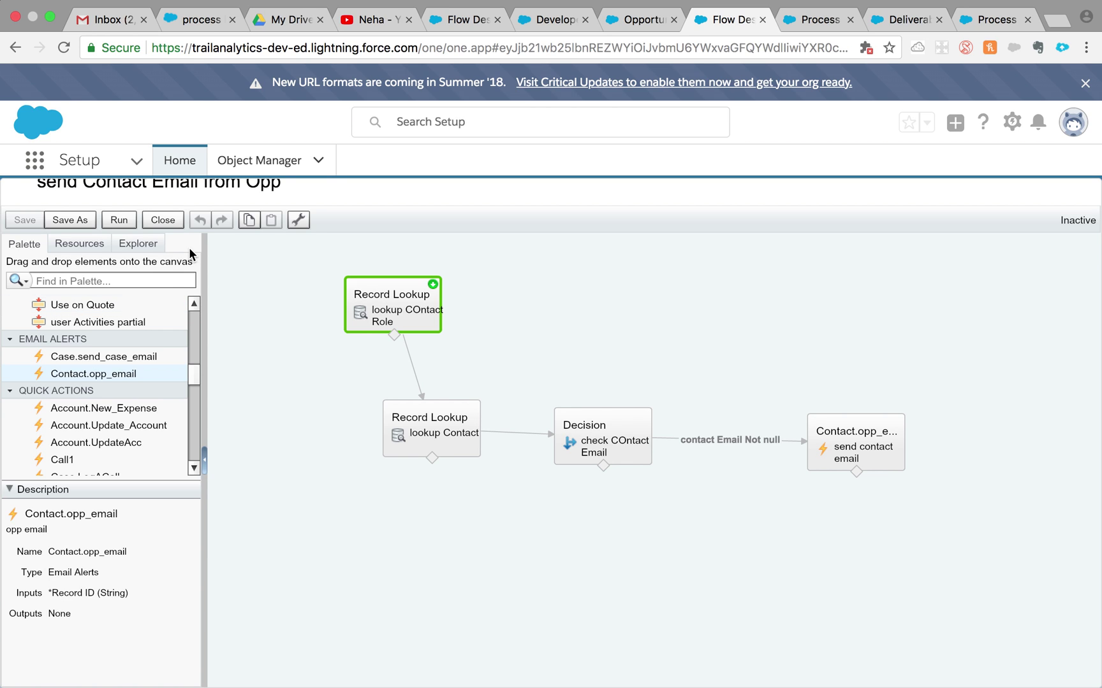
Close the flow designer and activate version 1 of the send Contact Email from Opp flow
{"action": "left_click", "coordinate": [153, 220]}
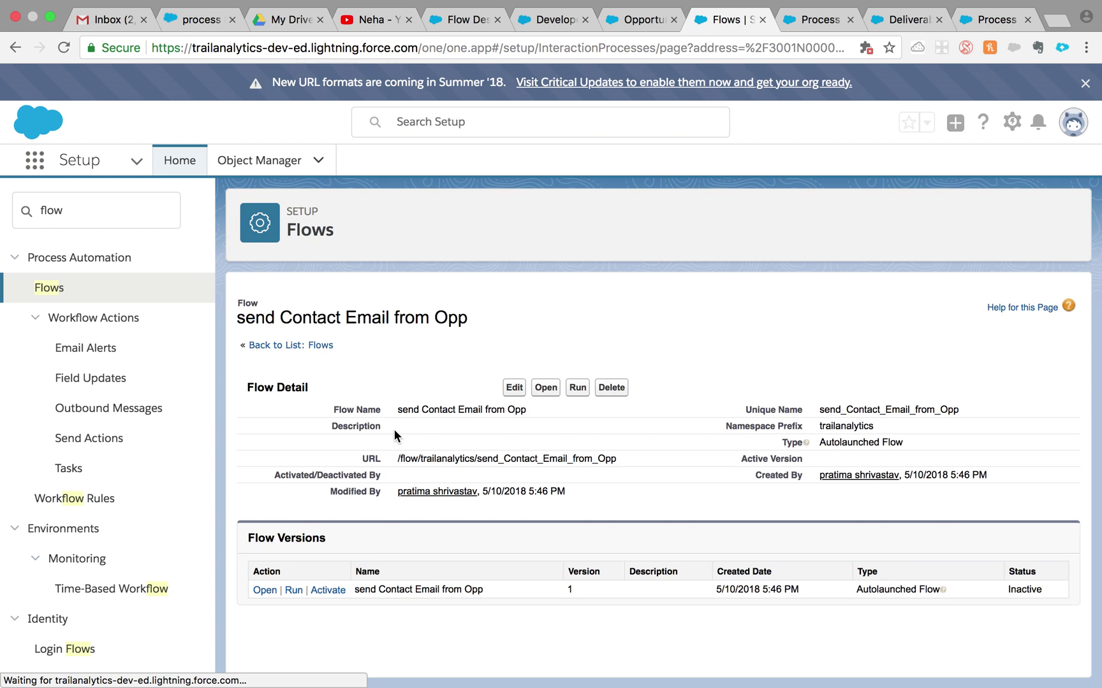
{"action": "left_click", "coordinate": [337, 593]}
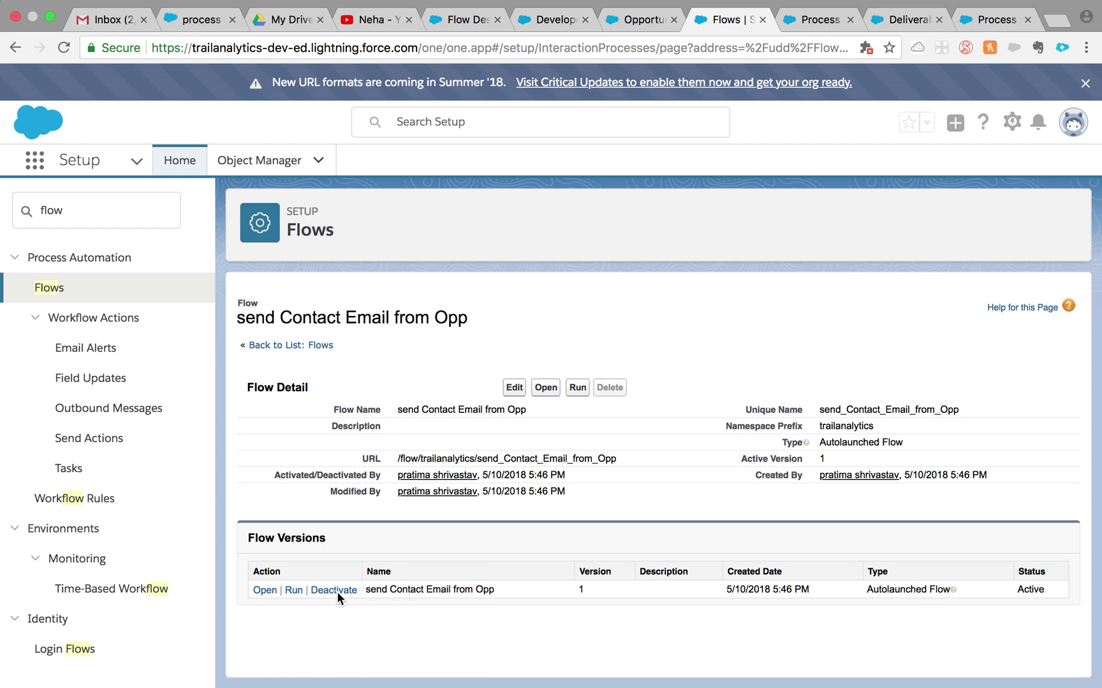
Review the Send Email to opppContactRole process: its Opportunity start settings, the Tracking number is entered criteria, and the call flow action
{"action": "left_click", "coordinate": [791, 28]}
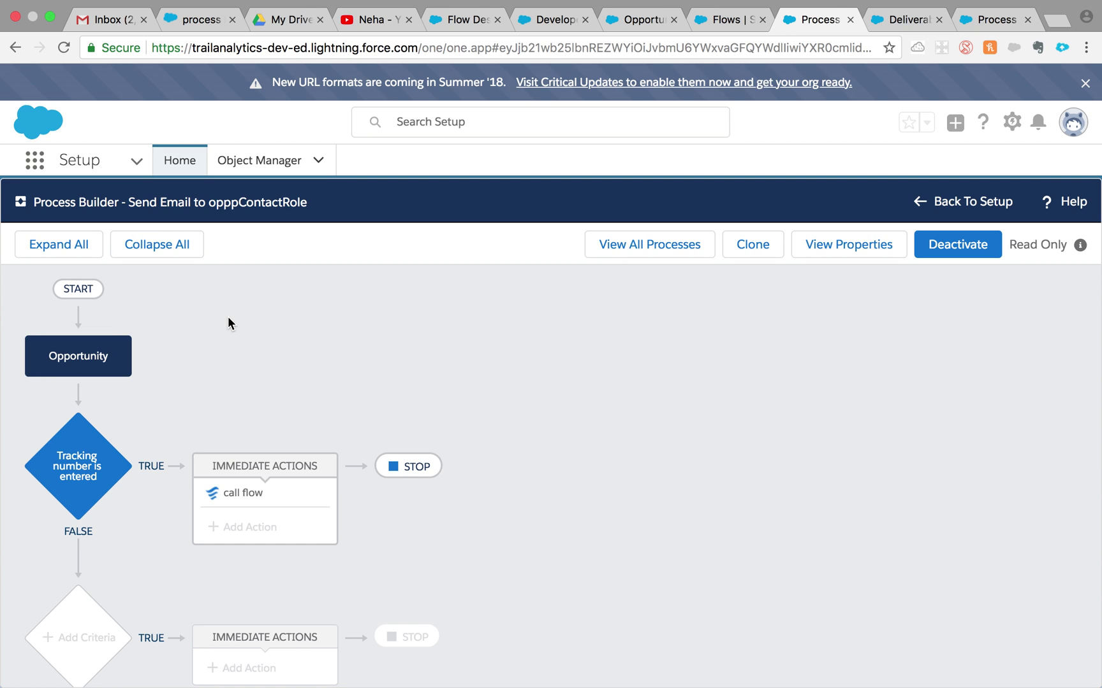
{"action": "left_click", "coordinate": [103, 365]}
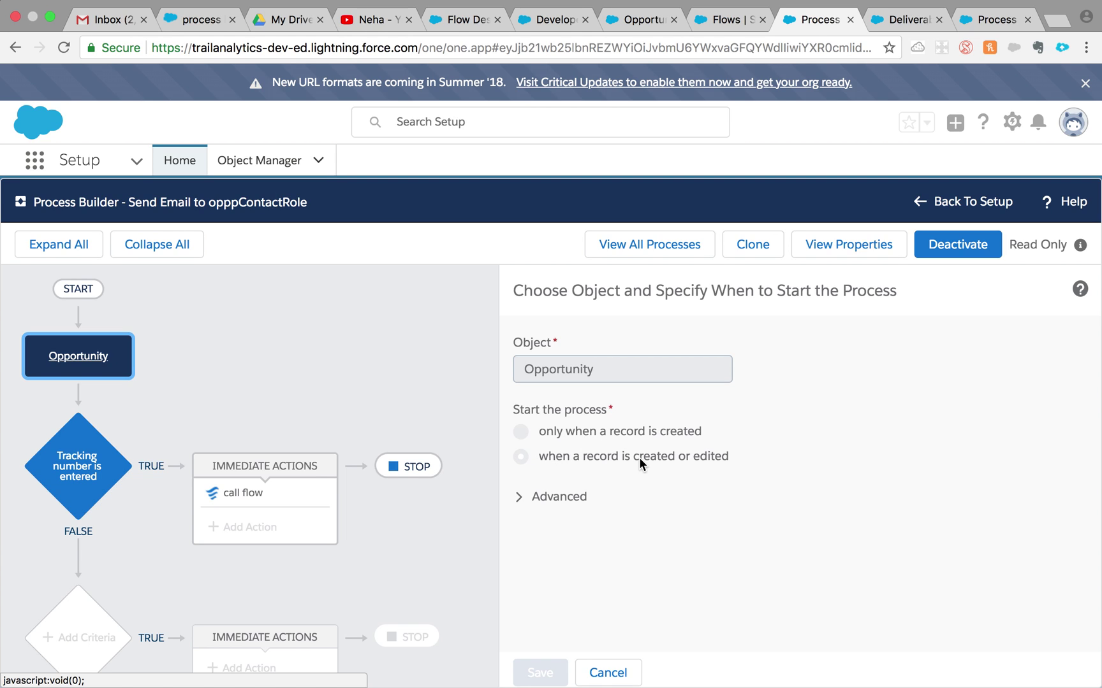
{"action": "left_click", "coordinate": [520, 496]}
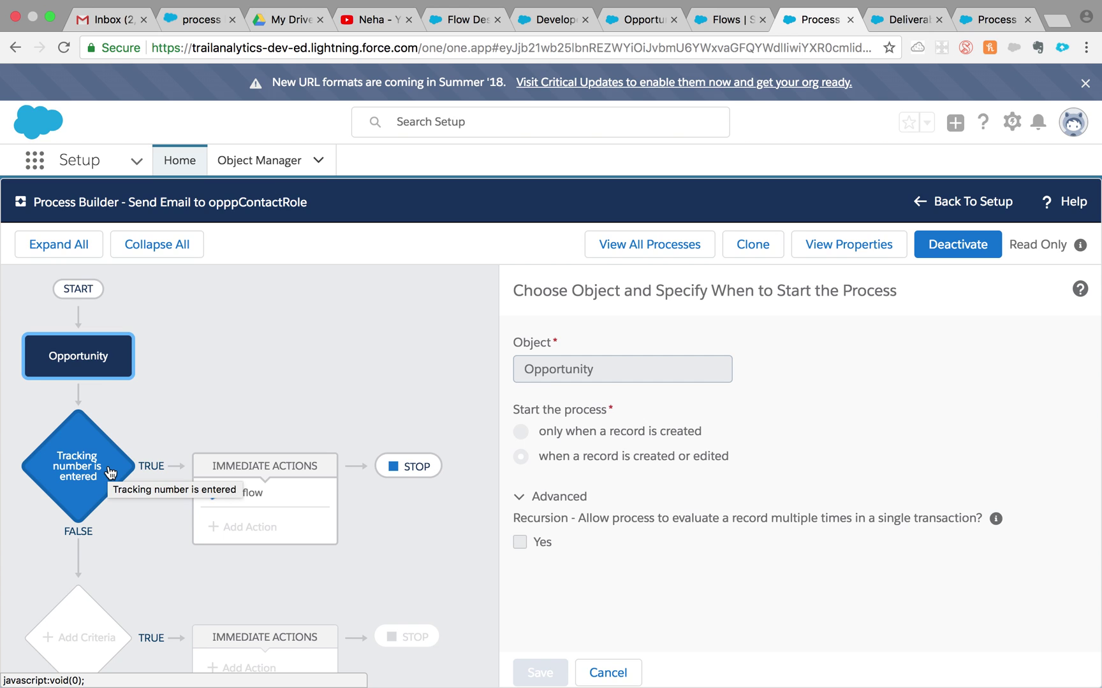
{"action": "left_click", "coordinate": [88, 455]}
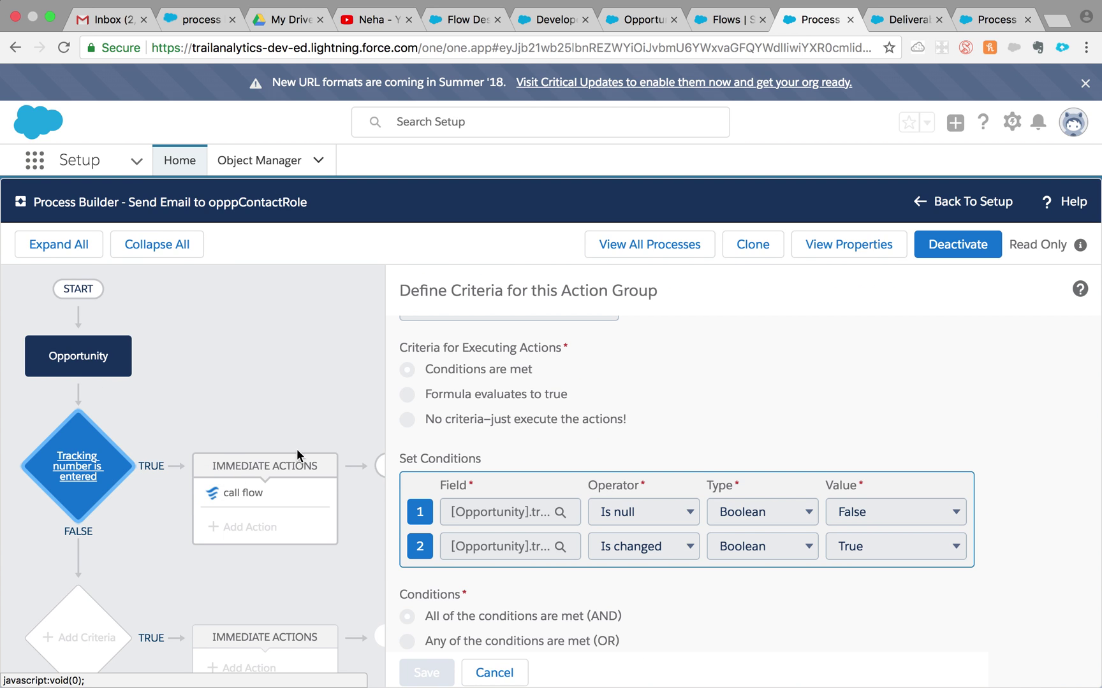
{"action": "scroll", "coordinate": [803, 447], "scroll_direction": "down", "scroll_amount": 2}
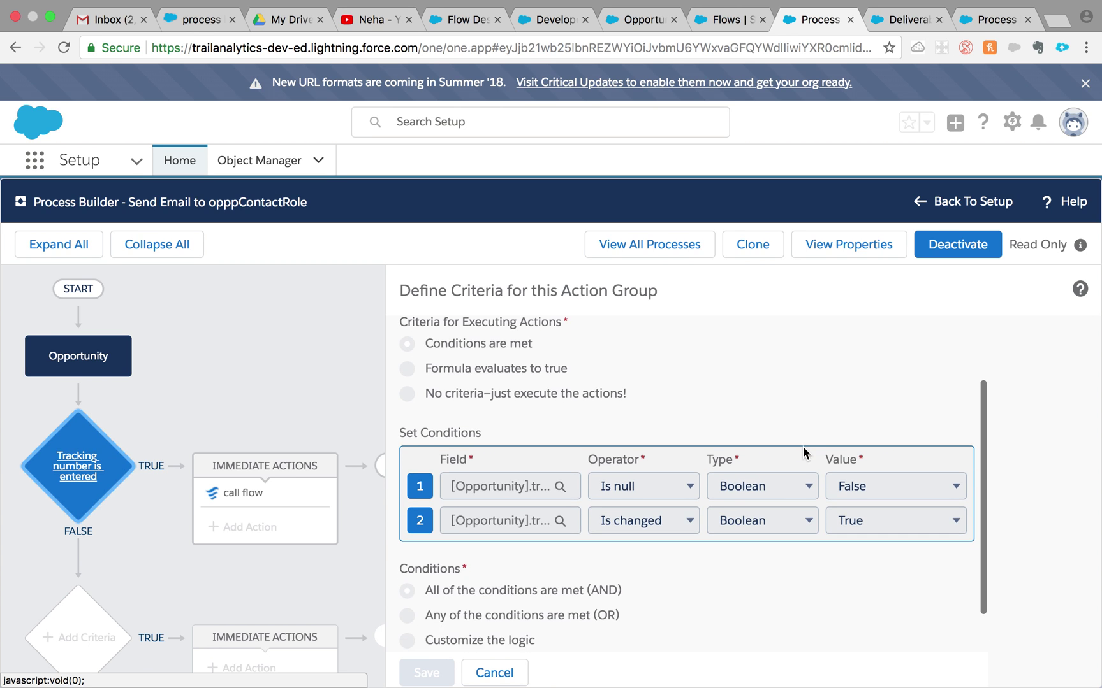
{"action": "scroll", "coordinate": [803, 447], "scroll_direction": "up", "scroll_amount": 5}
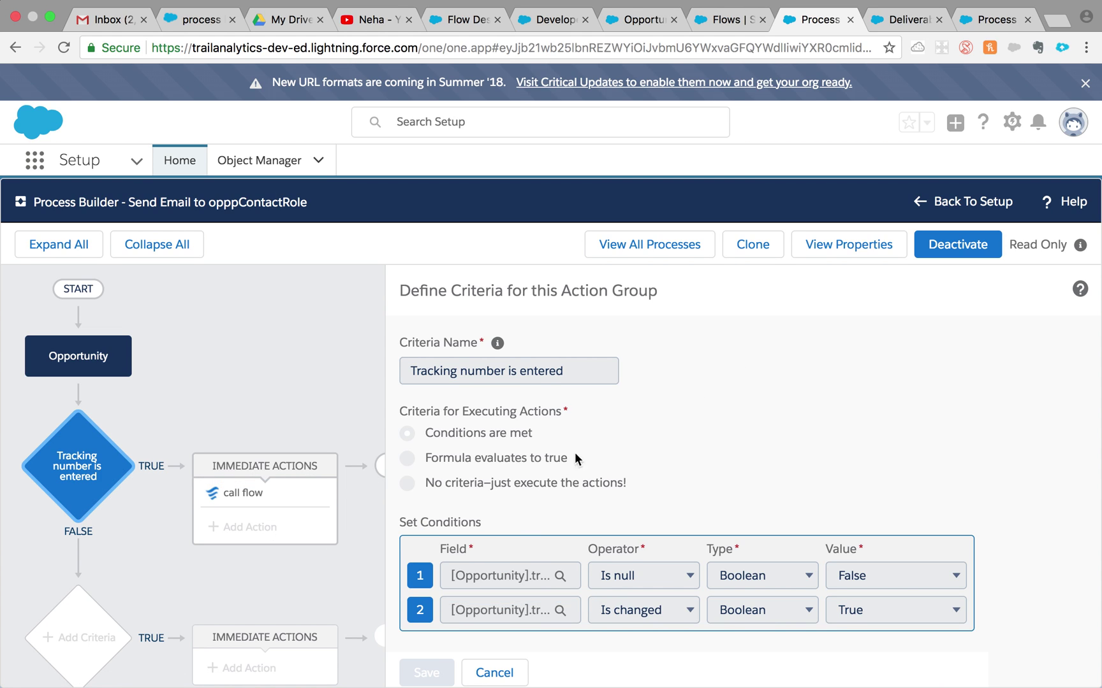
{"action": "left_click", "coordinate": [243, 493]}
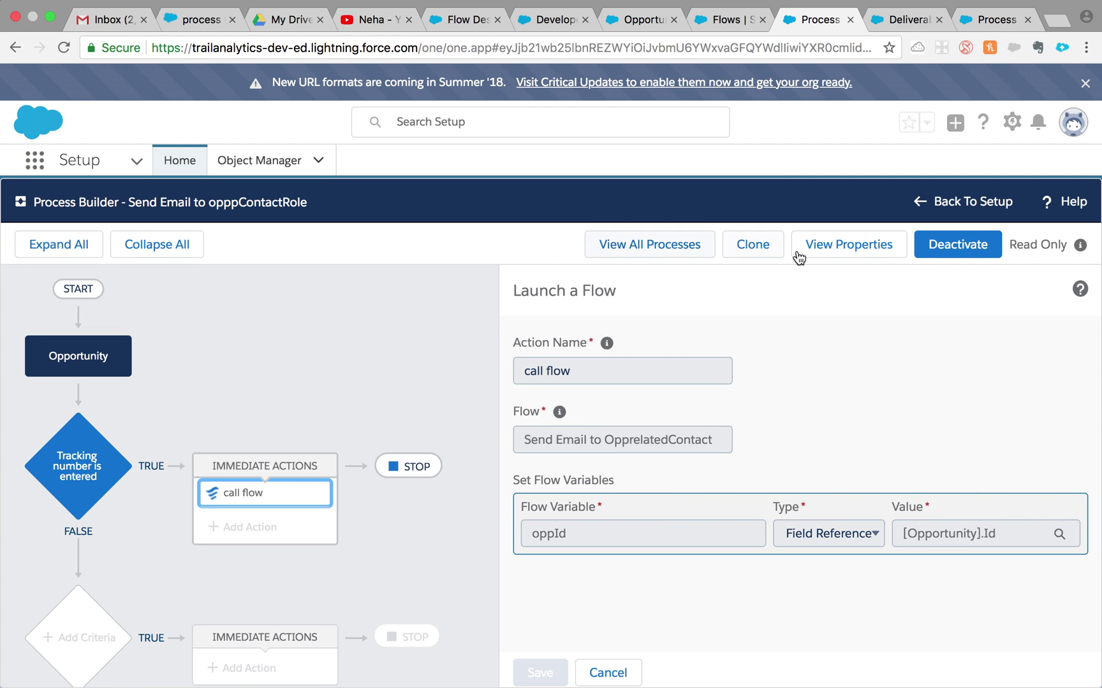
Clone the Send Email to opppContactRole process to get an editable copy
{"action": "left_click", "coordinate": [756, 243]}
{"action": "left_click", "coordinate": [881, 580]}
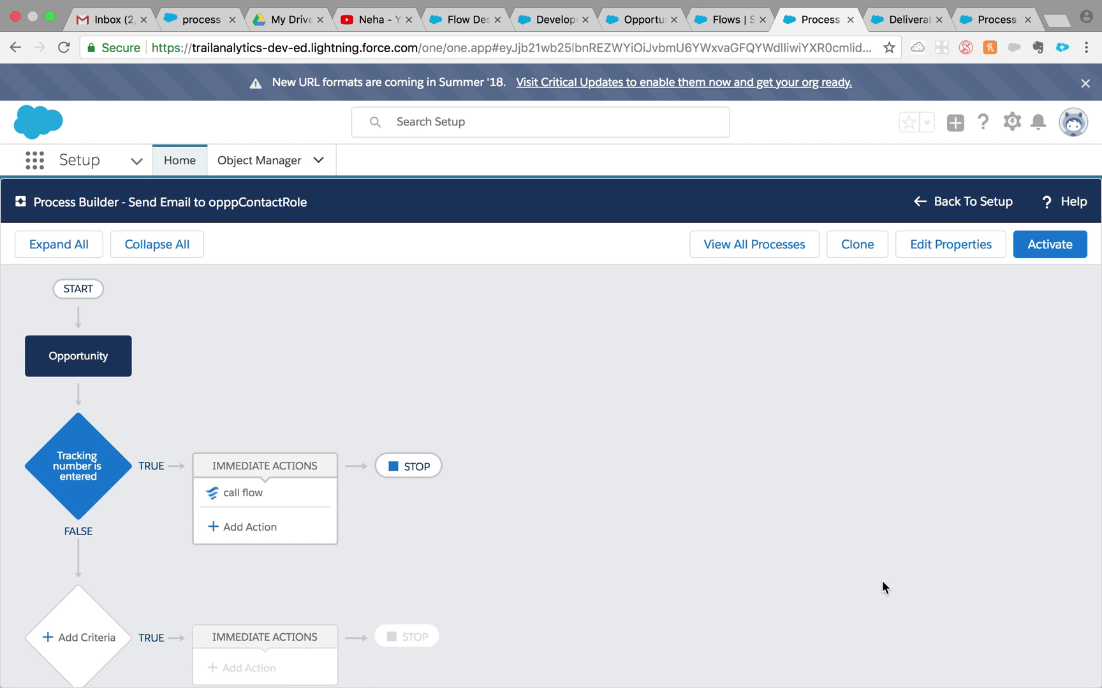
{"action": "left_click", "coordinate": [97, 472]}
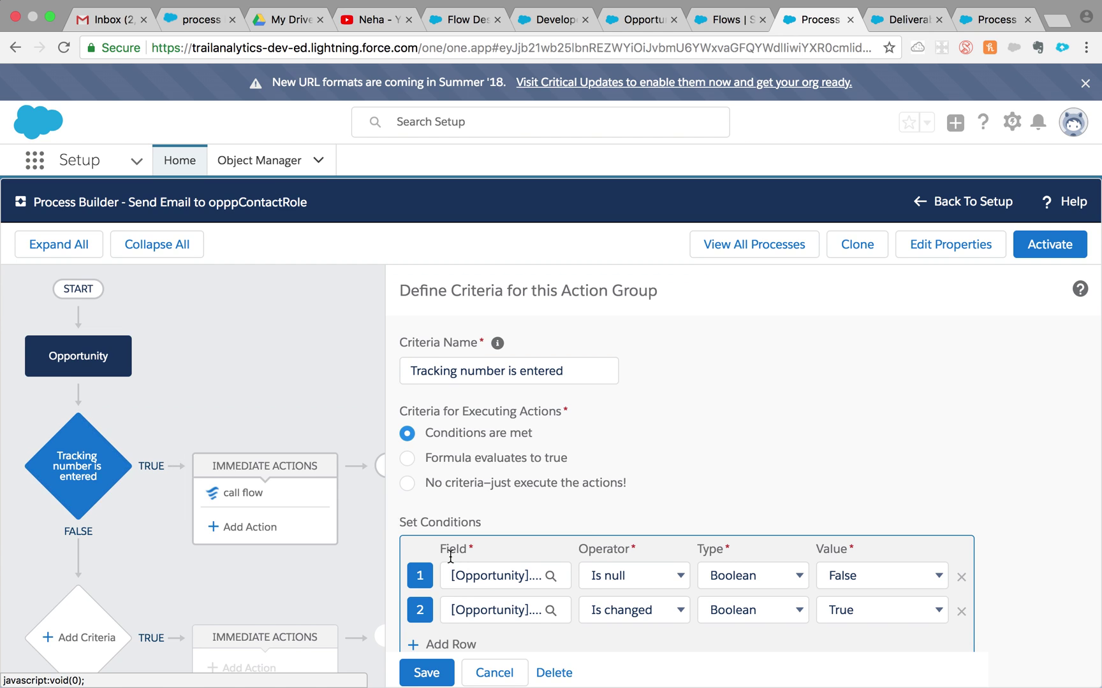
{"action": "left_click", "coordinate": [479, 575]}
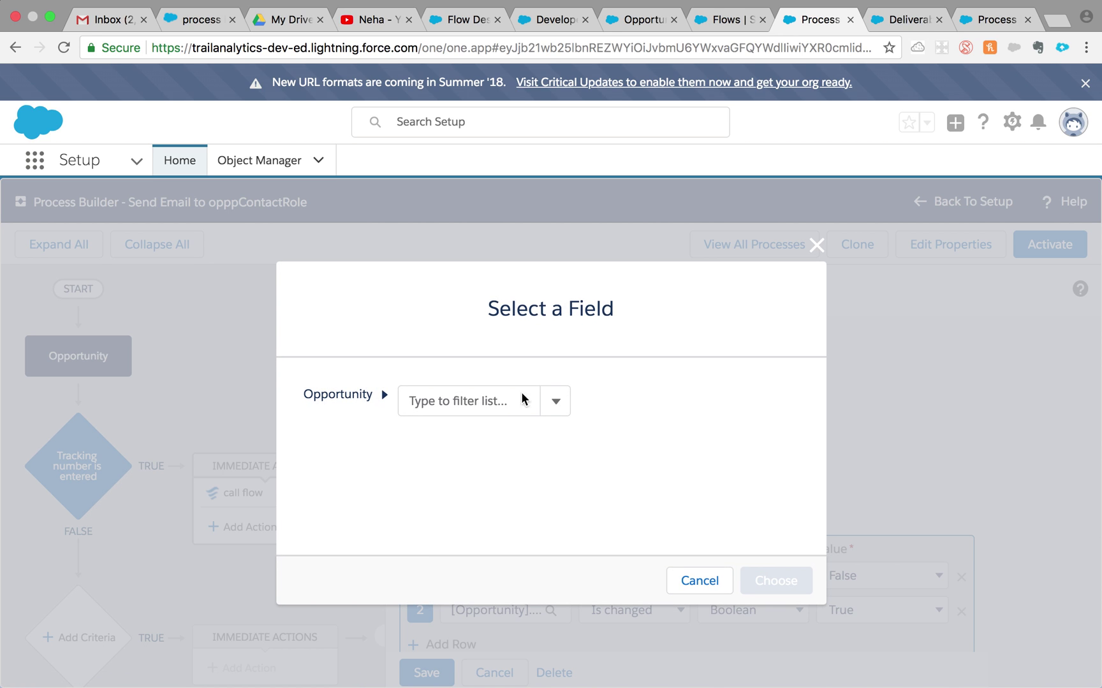
{"action": "left_click", "coordinate": [501, 393]}
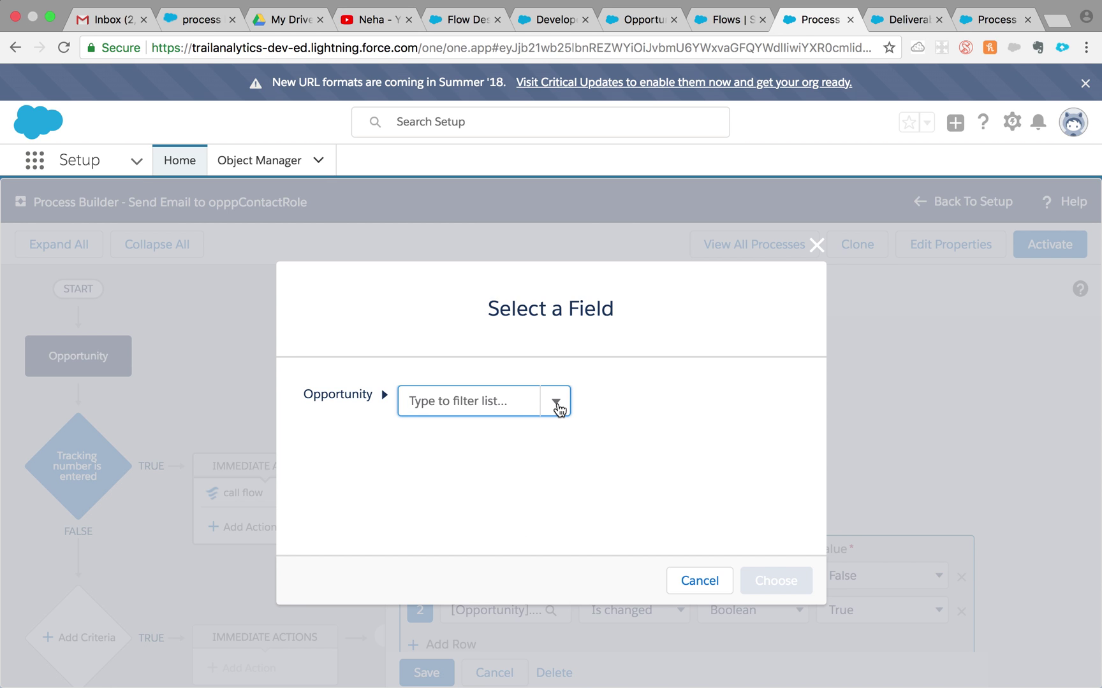
{"action": "type", "text": "tra"}
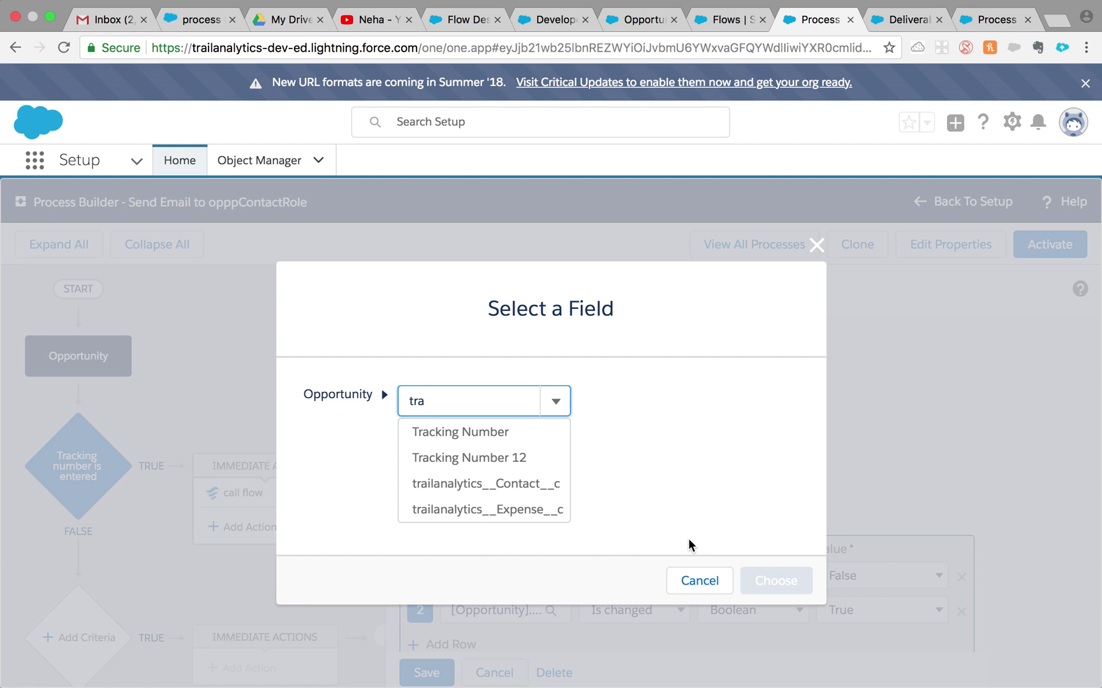
{"action": "left_click", "coordinate": [692, 583]}
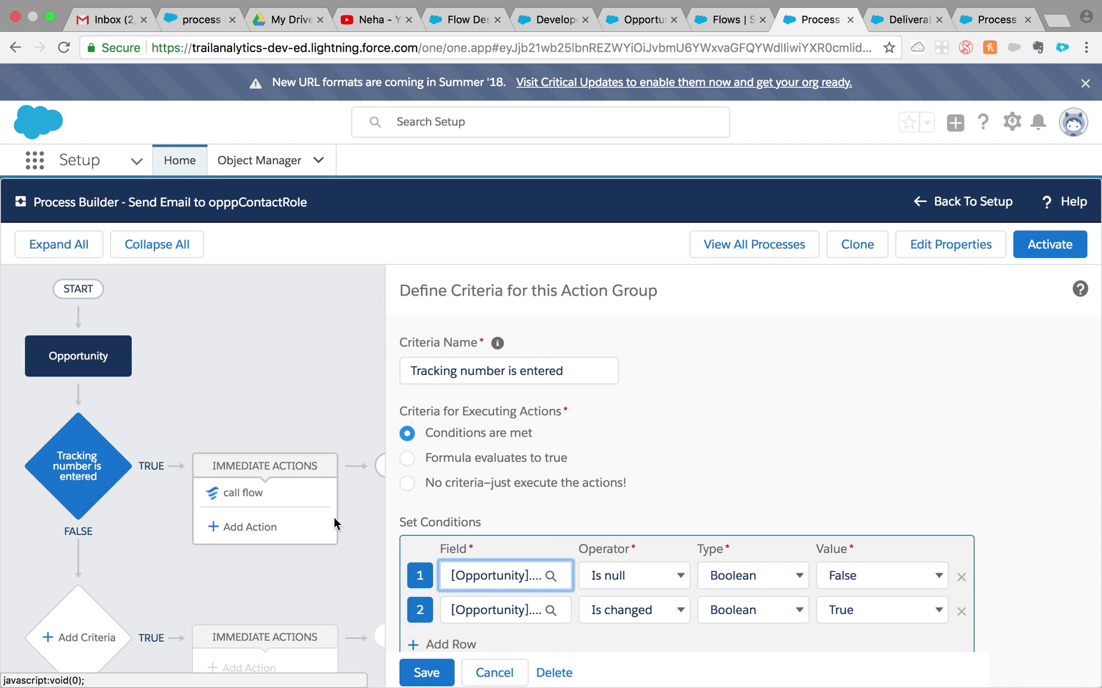
Add an immediate action of type Flows to the Tracking number is entered criteria and name it "call flow email"
{"action": "left_click", "coordinate": [253, 492]}
{"action": "left_click", "coordinate": [247, 529]}
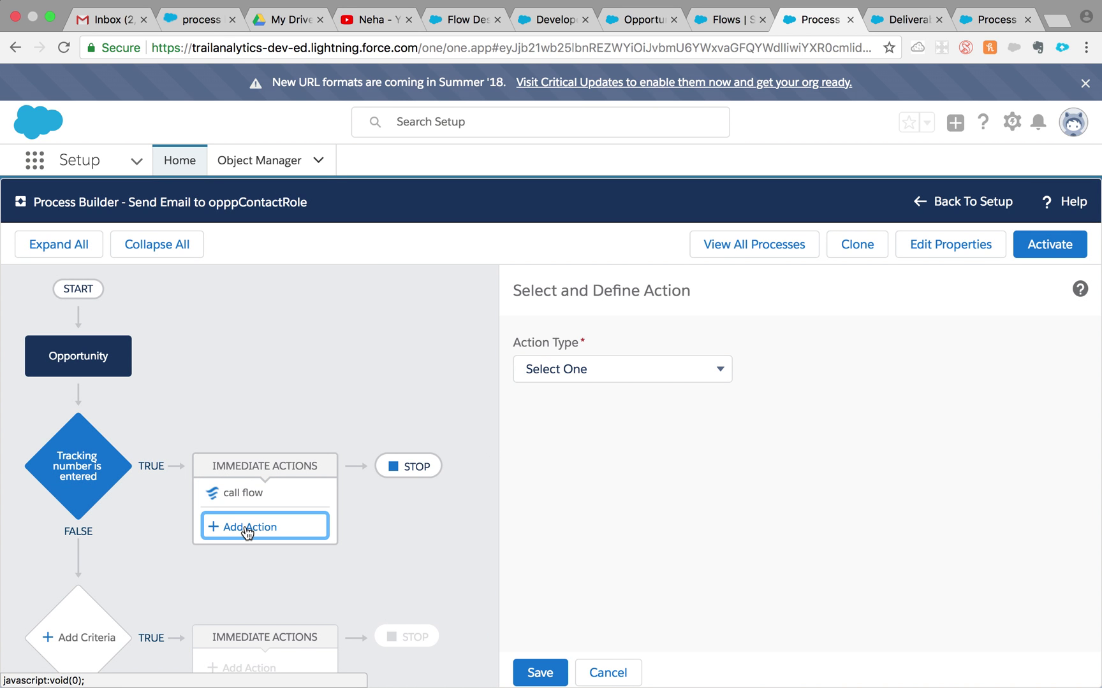
{"action": "left_click", "coordinate": [673, 371]}
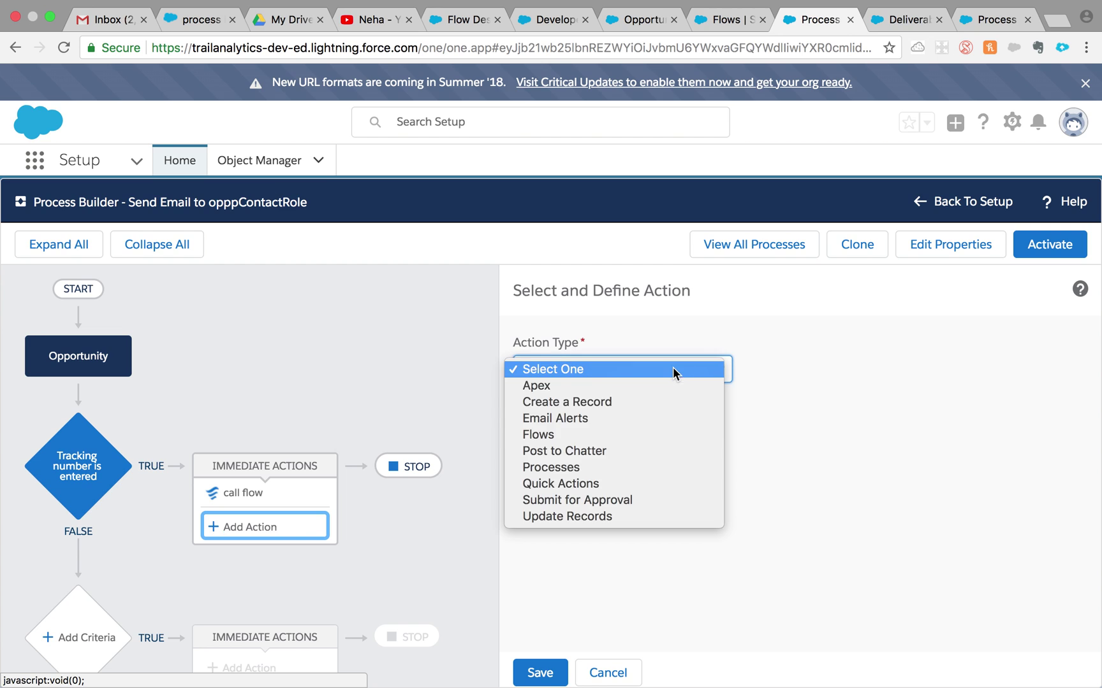
{"action": "left_click", "coordinate": [611, 435]}
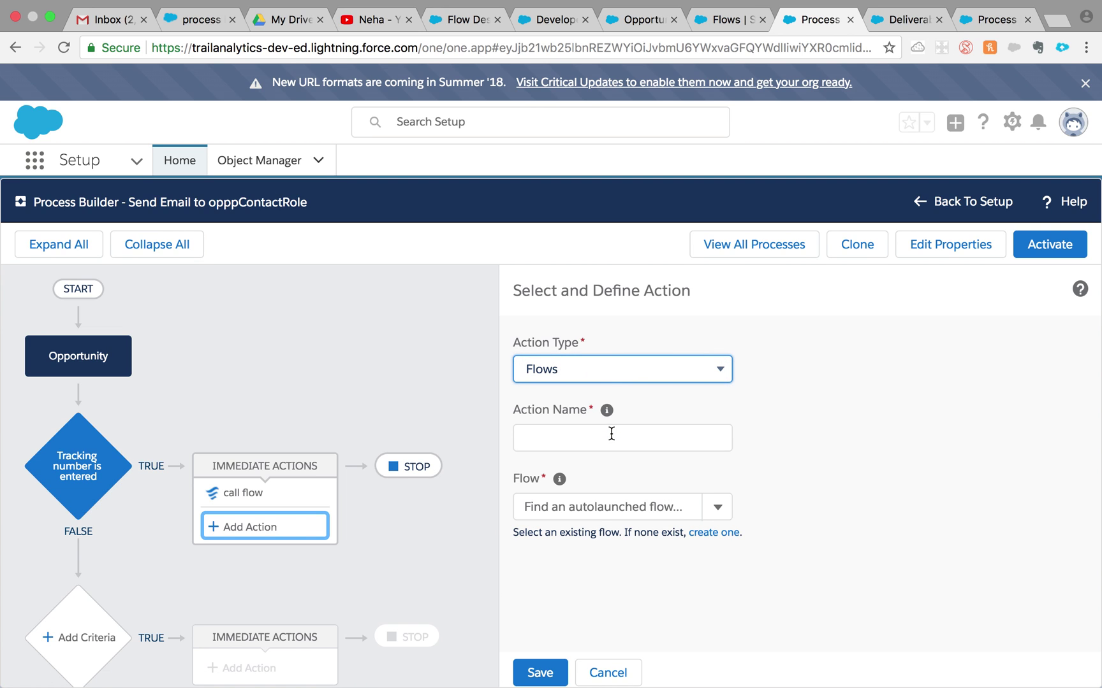
{"action": "left_click", "coordinate": [599, 435]}
{"action": "type", "text": "ca;ll flow"}
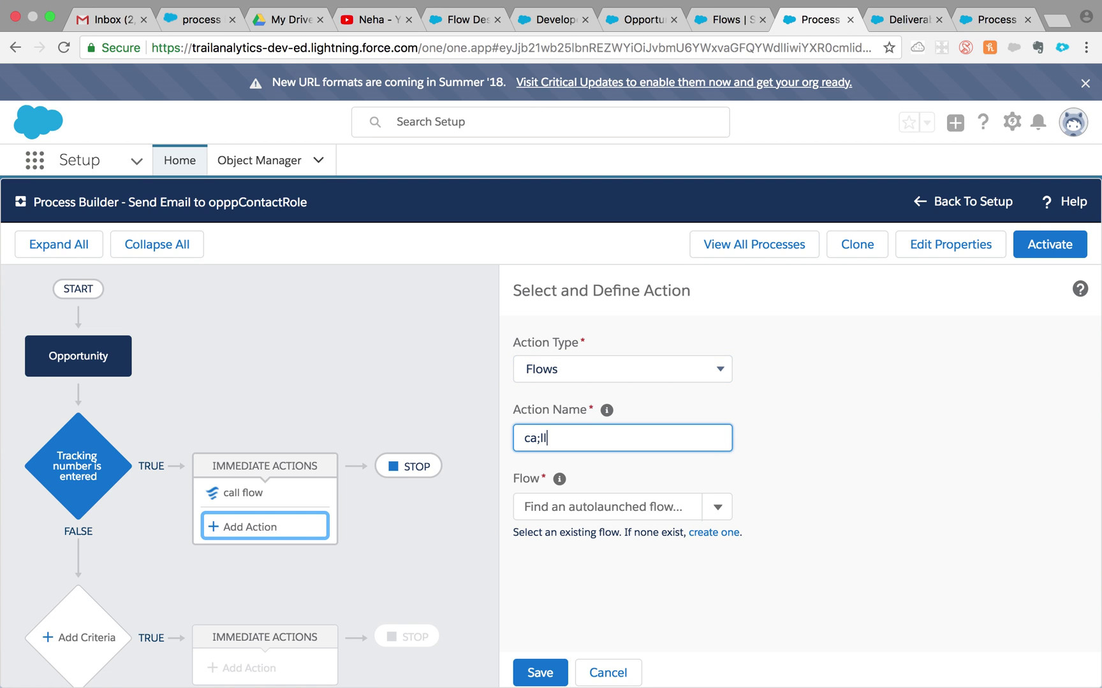
{"action": "left_click", "coordinate": [541, 440]}
{"action": "key", "text": "BackSpace"}
{"action": "left_click", "coordinate": [593, 438]}
{"action": "type", "text": "email"}
Choose send Contact Email from Opp as the flow that the call flow email action launches
{"action": "left_click", "coordinate": [670, 508]}
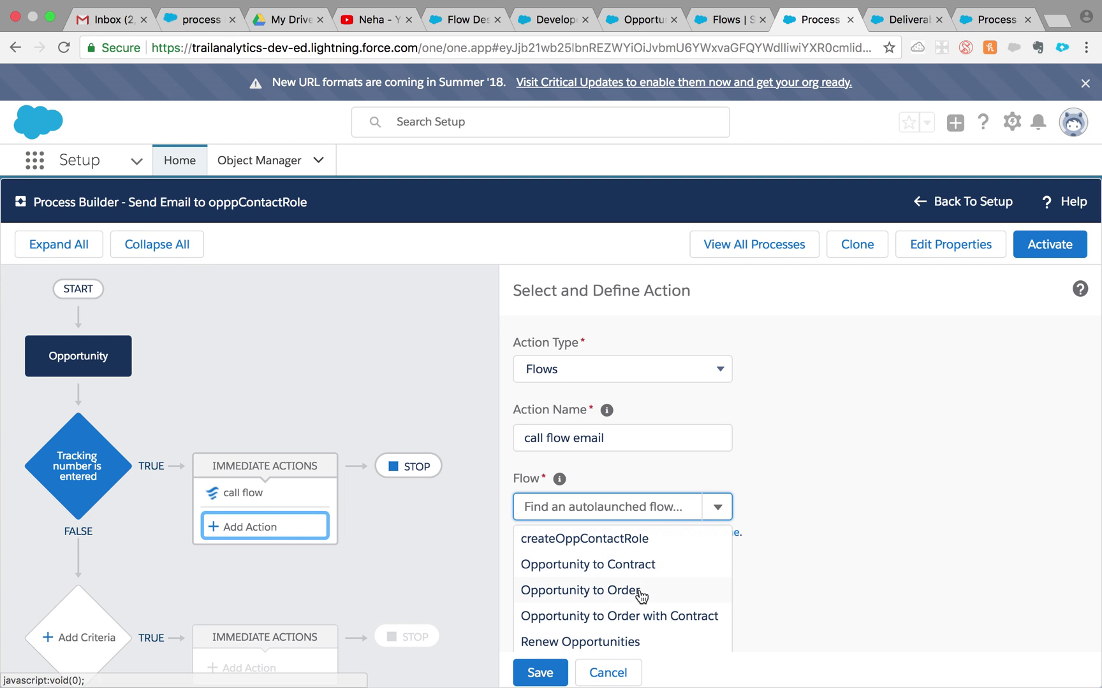
{"action": "scroll", "coordinate": [644, 600], "scroll_direction": "down", "scroll_amount": 3}
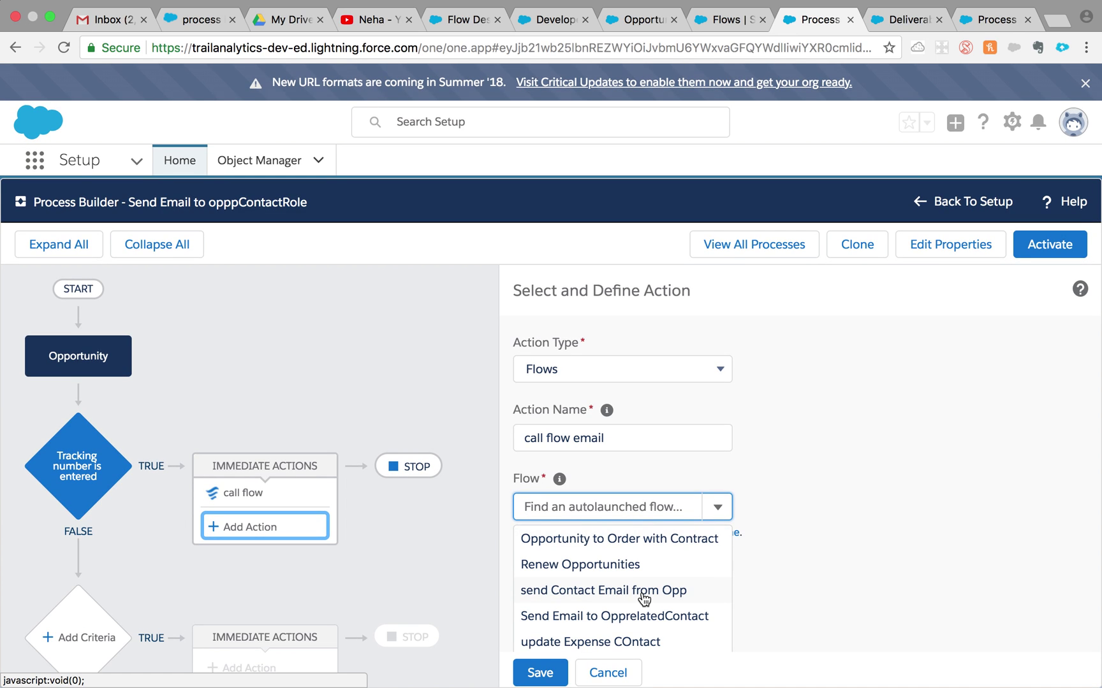
{"action": "left_click", "coordinate": [647, 593]}
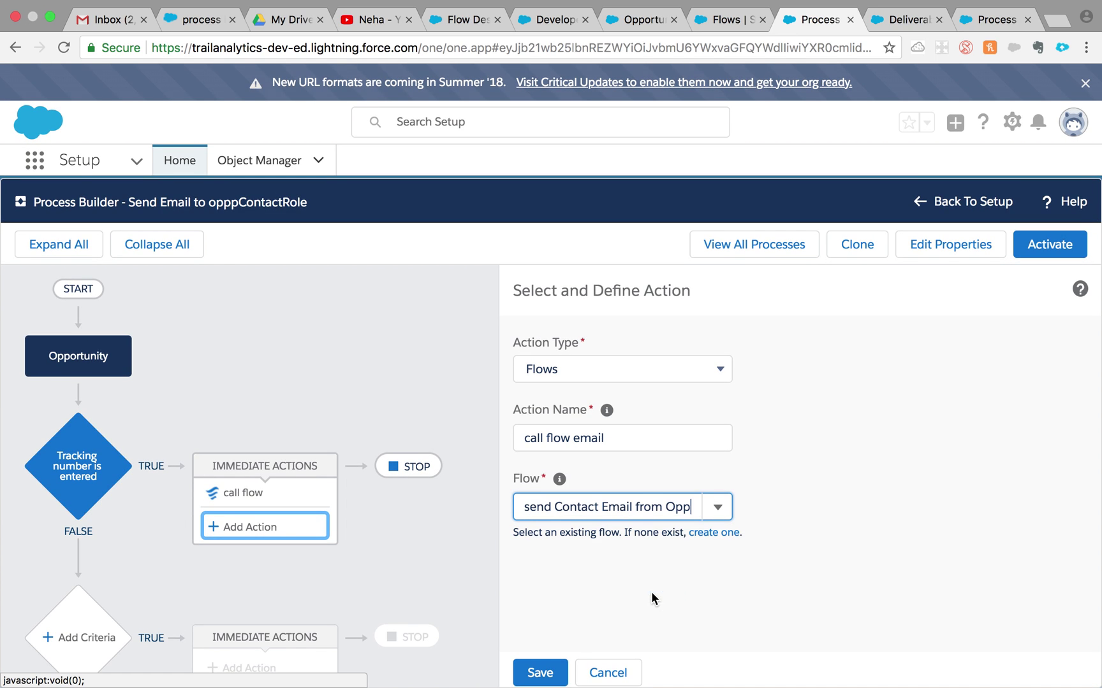
Add a flow variable row for oppId and set its type to Field Reference
{"action": "scroll", "coordinate": [651, 591], "scroll_direction": "down", "scroll_amount": 1}
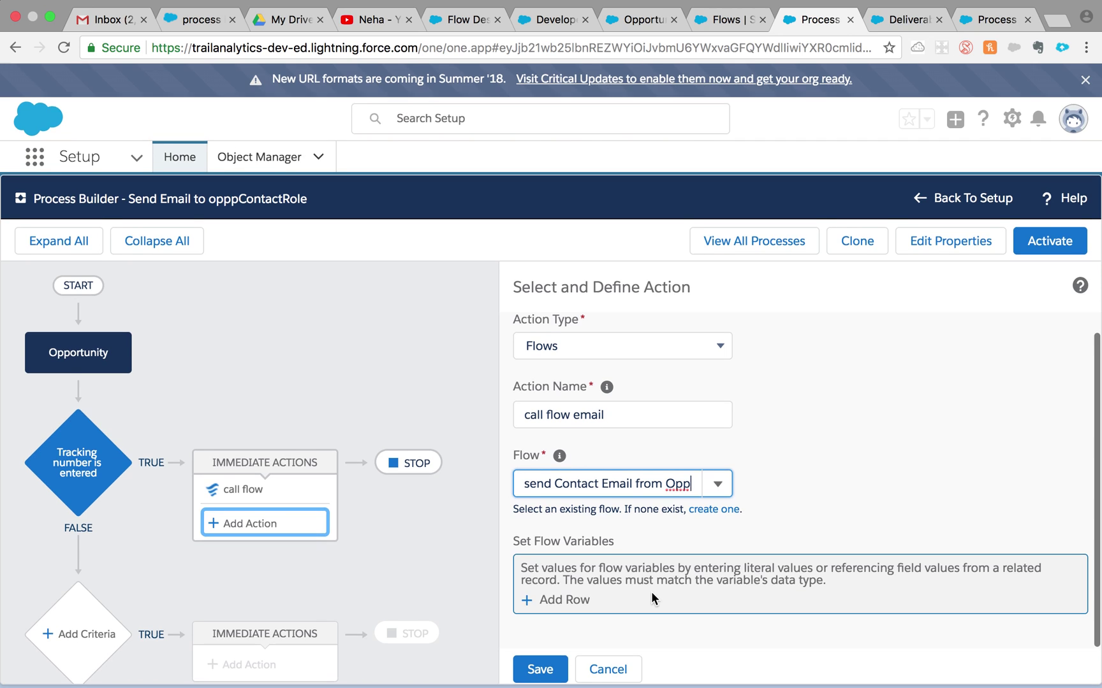
{"action": "left_click", "coordinate": [550, 603]}
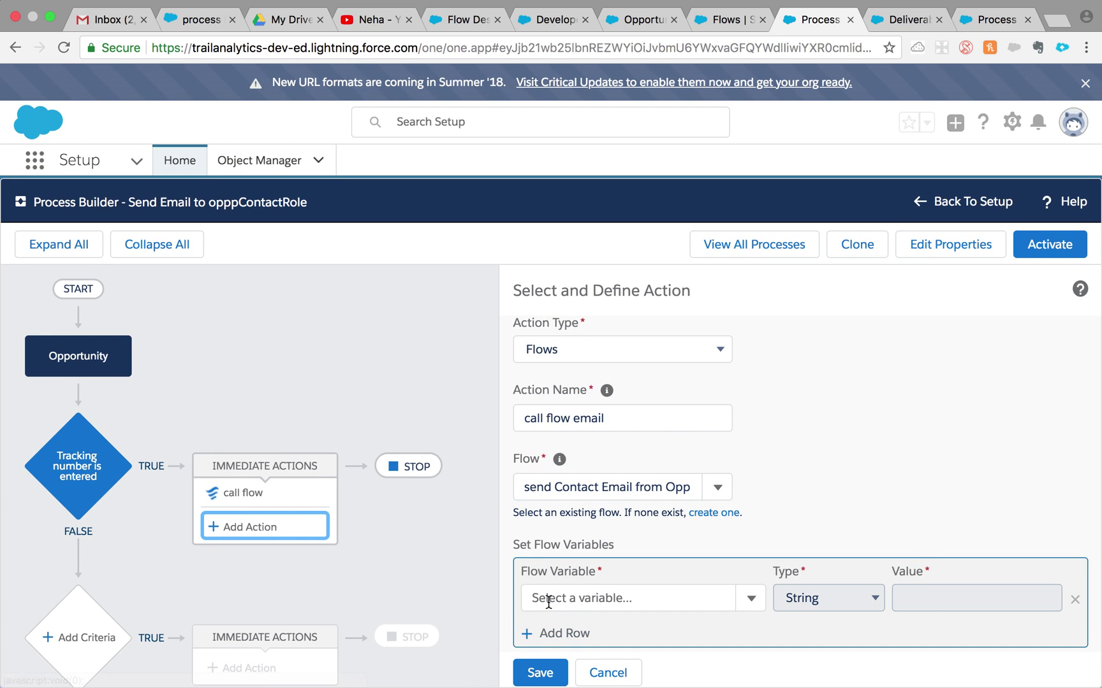
{"action": "left_click", "coordinate": [750, 605]}
{"action": "scroll", "coordinate": [672, 634], "scroll_direction": "down", "scroll_amount": 2}
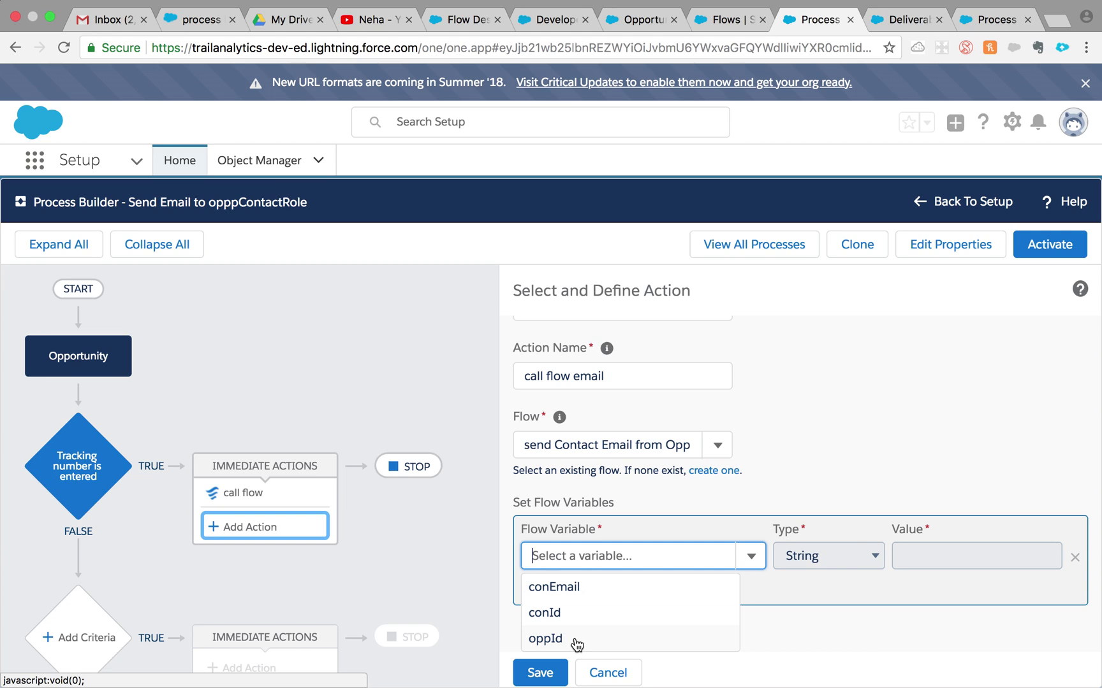
{"action": "left_click", "coordinate": [573, 640]}
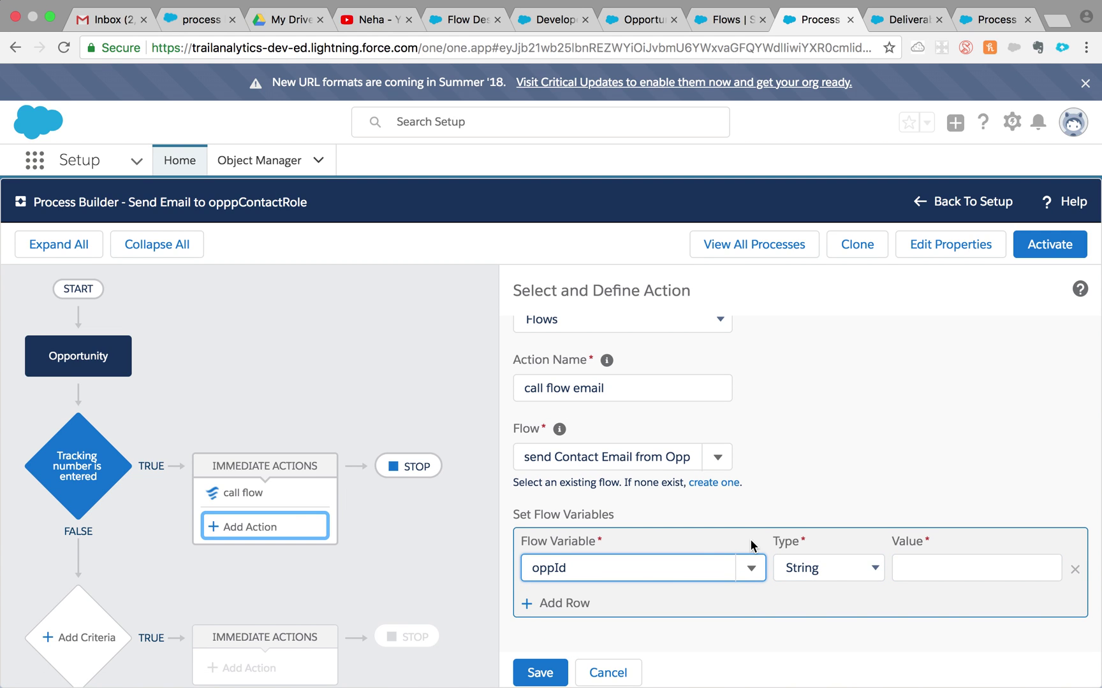
{"action": "left_click", "coordinate": [832, 559]}
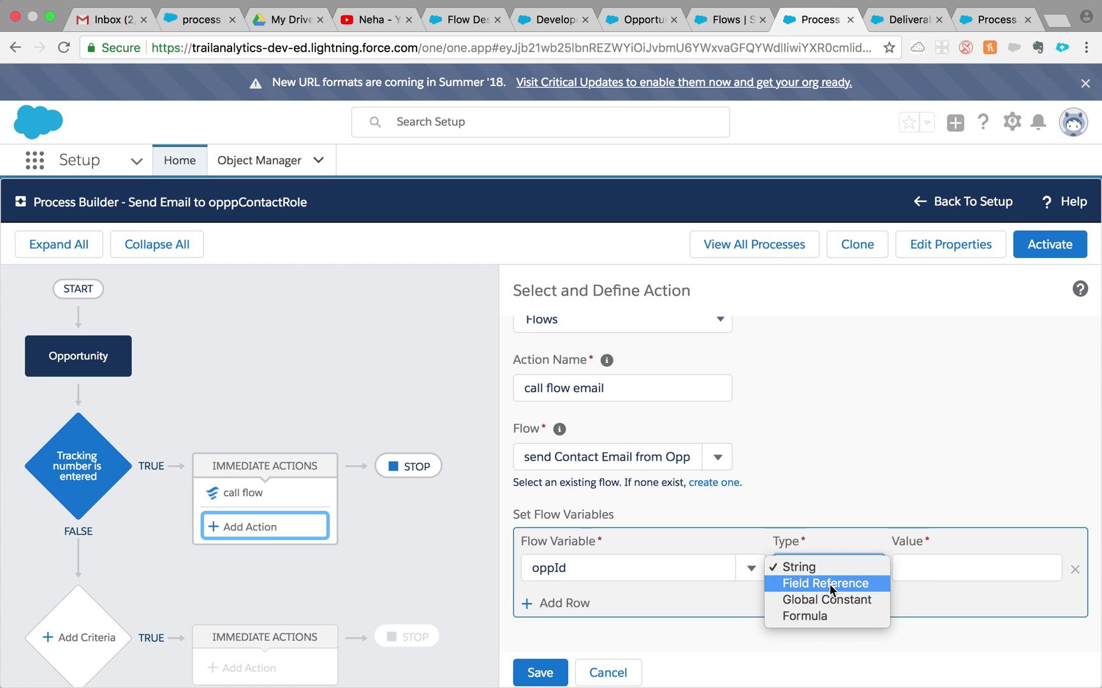
{"action": "left_click", "coordinate": [829, 584]}
Set the oppId value to the Opportunity ID field of the Opportunity and save the call flow email action
{"action": "left_click", "coordinate": [924, 565]}
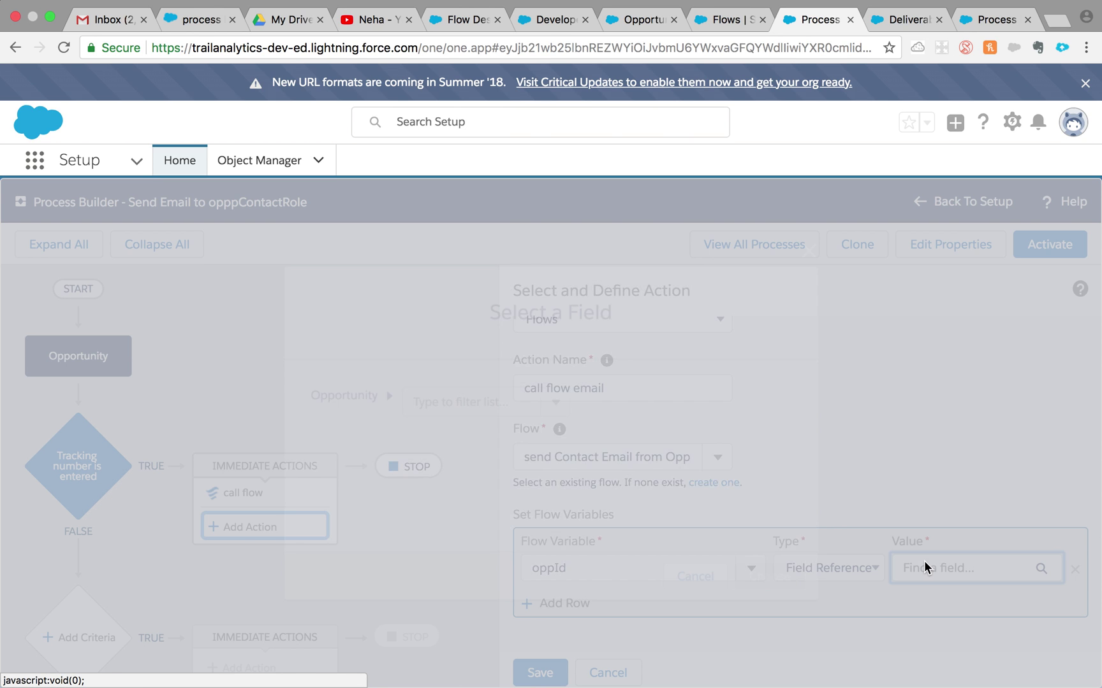
{"action": "type", "text": "id"}
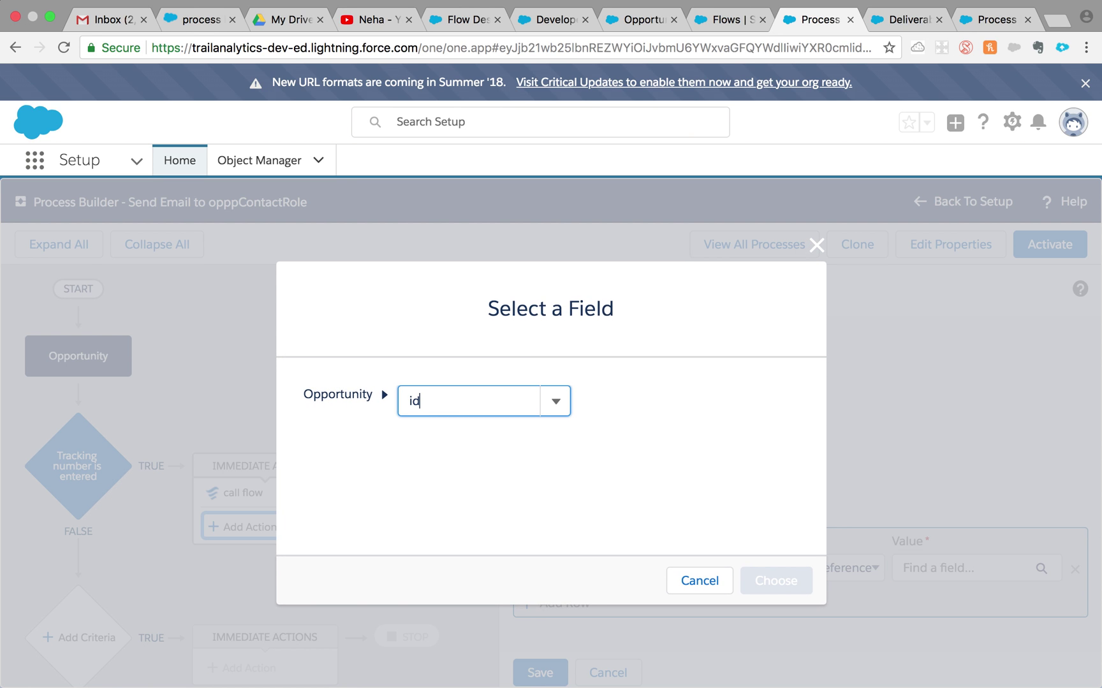
{"action": "scroll", "coordinate": [482, 536], "scroll_direction": "down", "scroll_amount": 2}
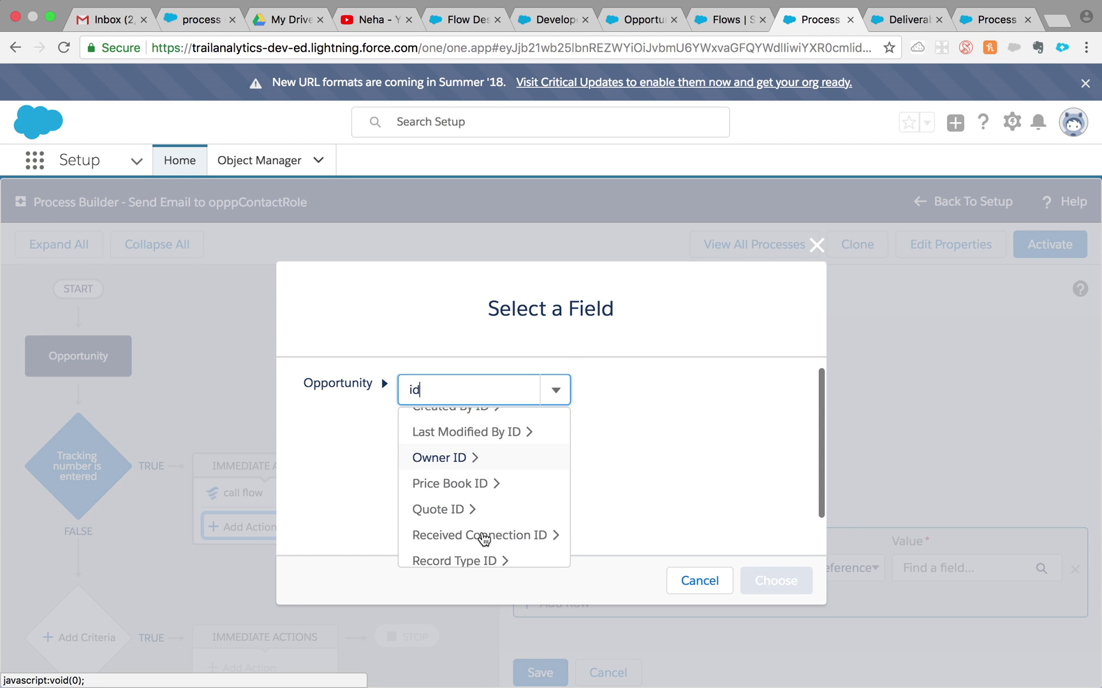
{"action": "scroll", "coordinate": [482, 536], "scroll_direction": "down", "scroll_amount": 2}
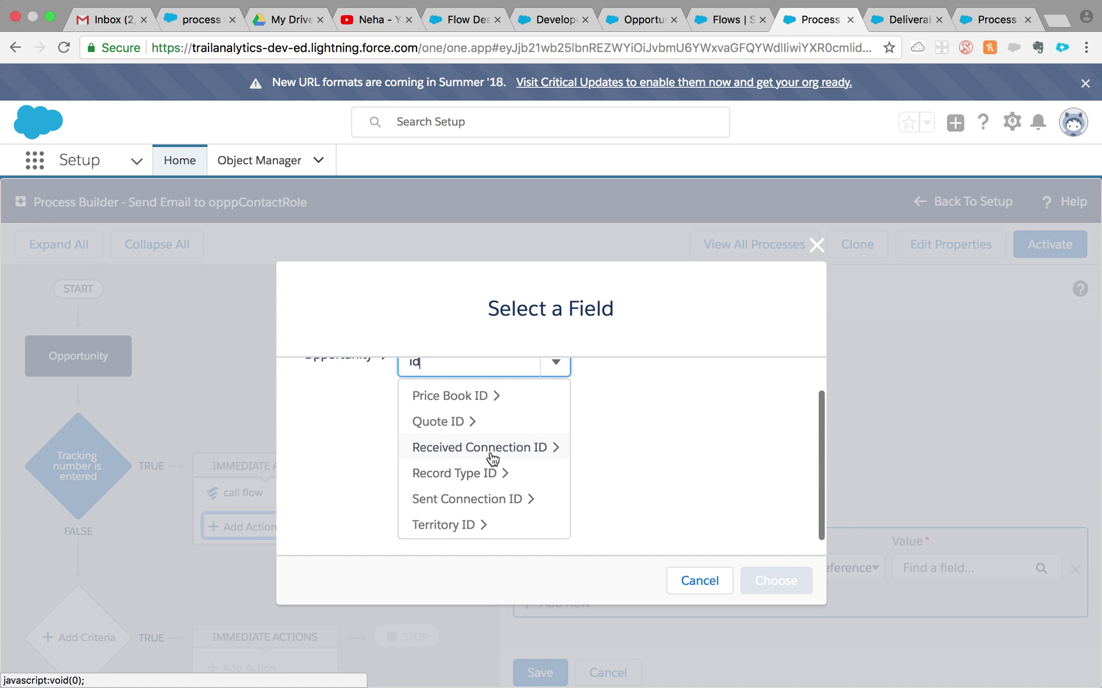
{"action": "scroll", "coordinate": [492, 458], "scroll_direction": "up", "scroll_amount": 3}
{"action": "scroll", "coordinate": [492, 458], "scroll_direction": "down", "scroll_amount": 3}
{"action": "scroll", "coordinate": [492, 458], "scroll_direction": "down", "scroll_amount": 5}
{"action": "scroll", "coordinate": [492, 458], "scroll_direction": "down", "scroll_amount": 2}
{"action": "left_click", "coordinate": [490, 454]}
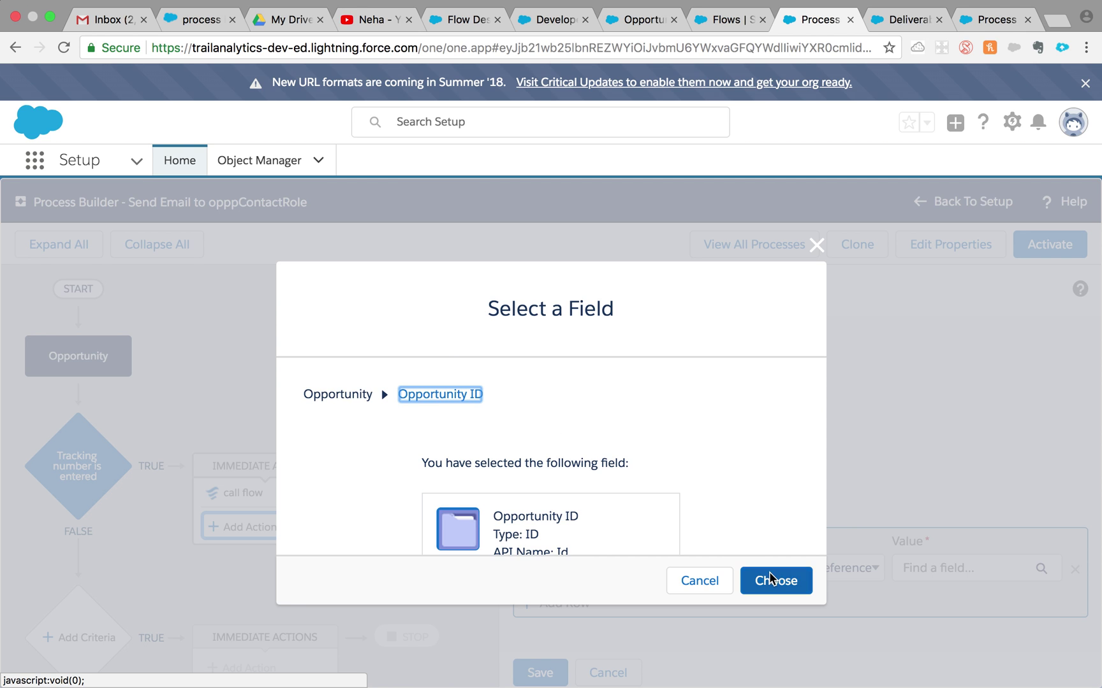
{"action": "left_click", "coordinate": [769, 572]}
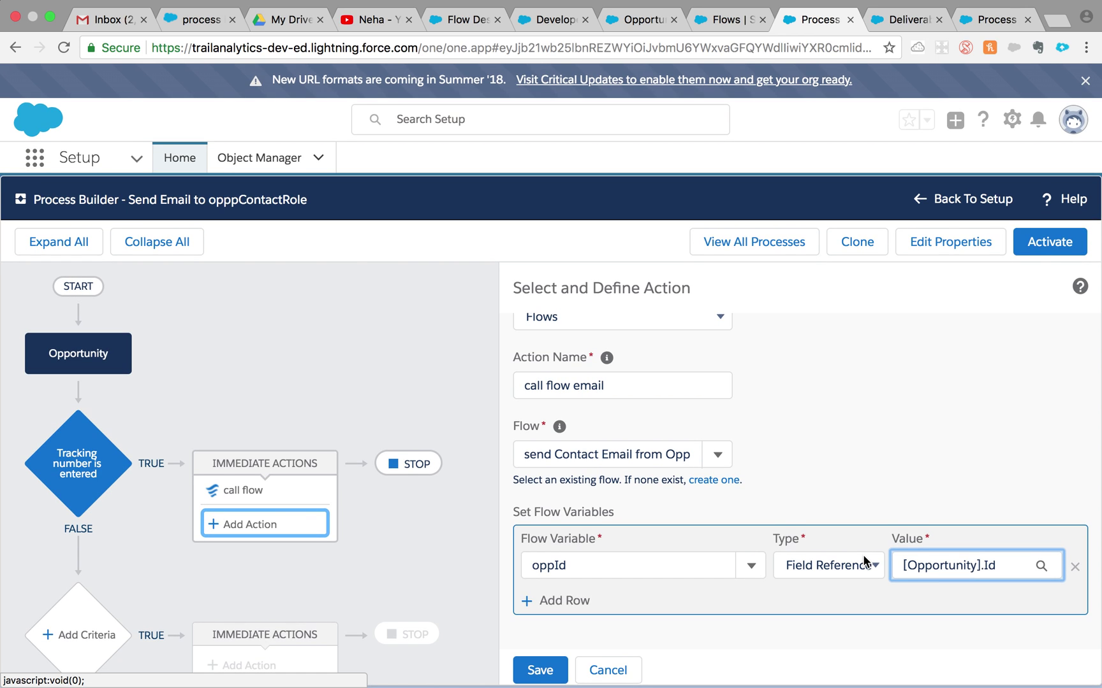
{"action": "left_click", "coordinate": [542, 674]}
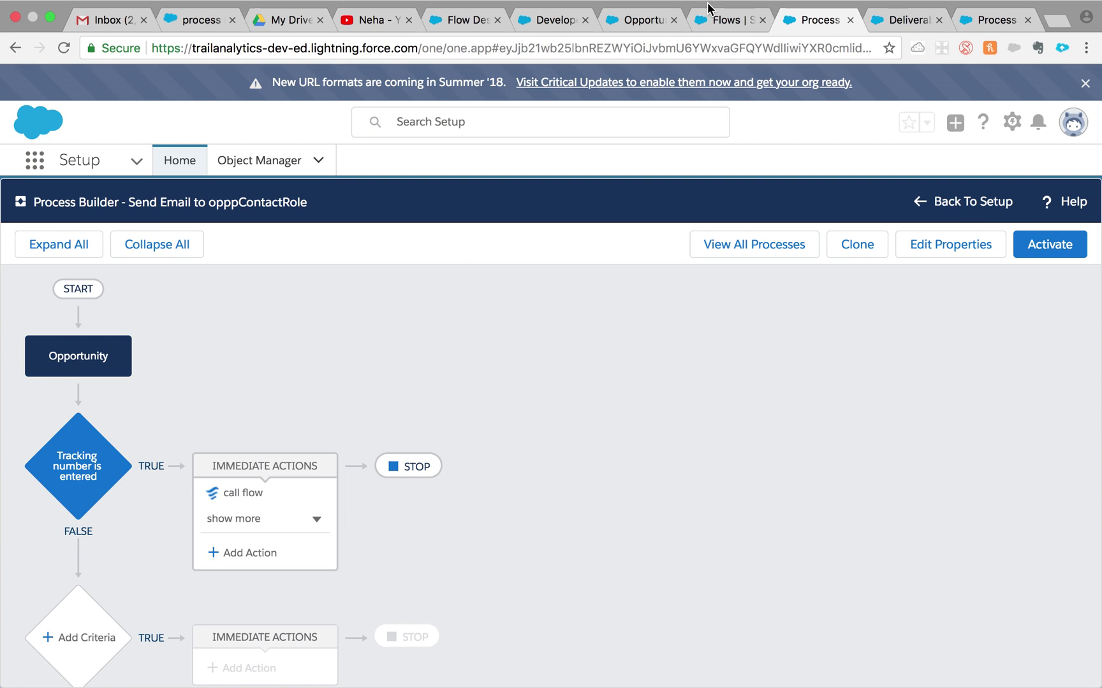
Switch to the Opportunity for Freeman268 record and open its primary contact from the contact roles
{"action": "mouse_move", "coordinate": [727, 3]}
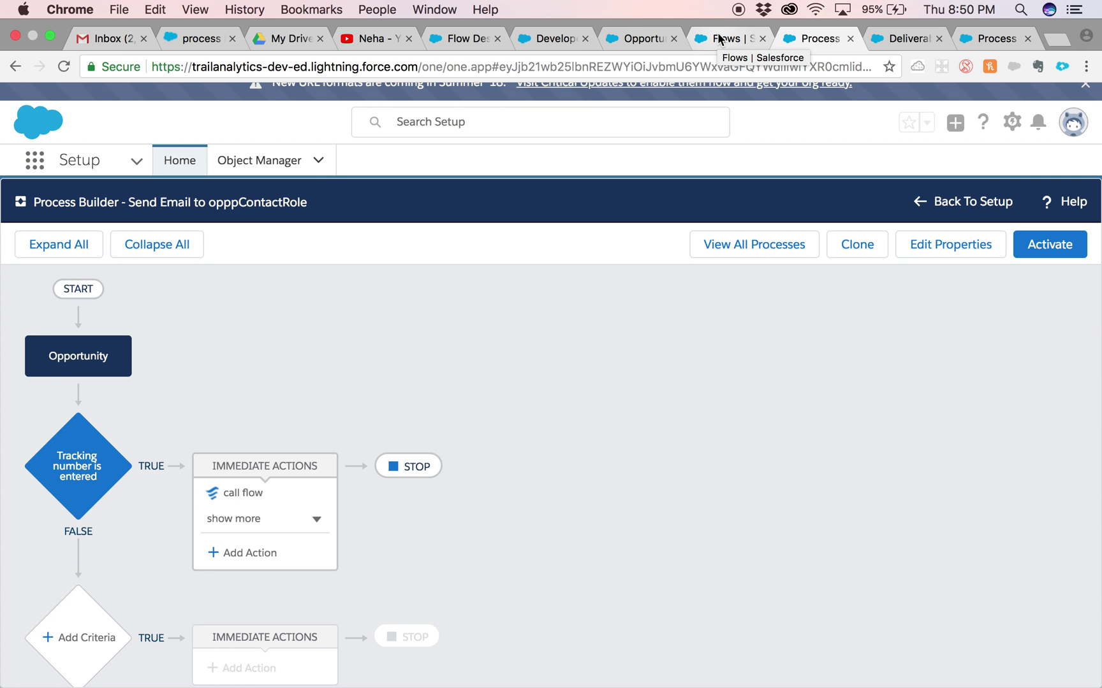
{"action": "left_click", "coordinate": [637, 38]}
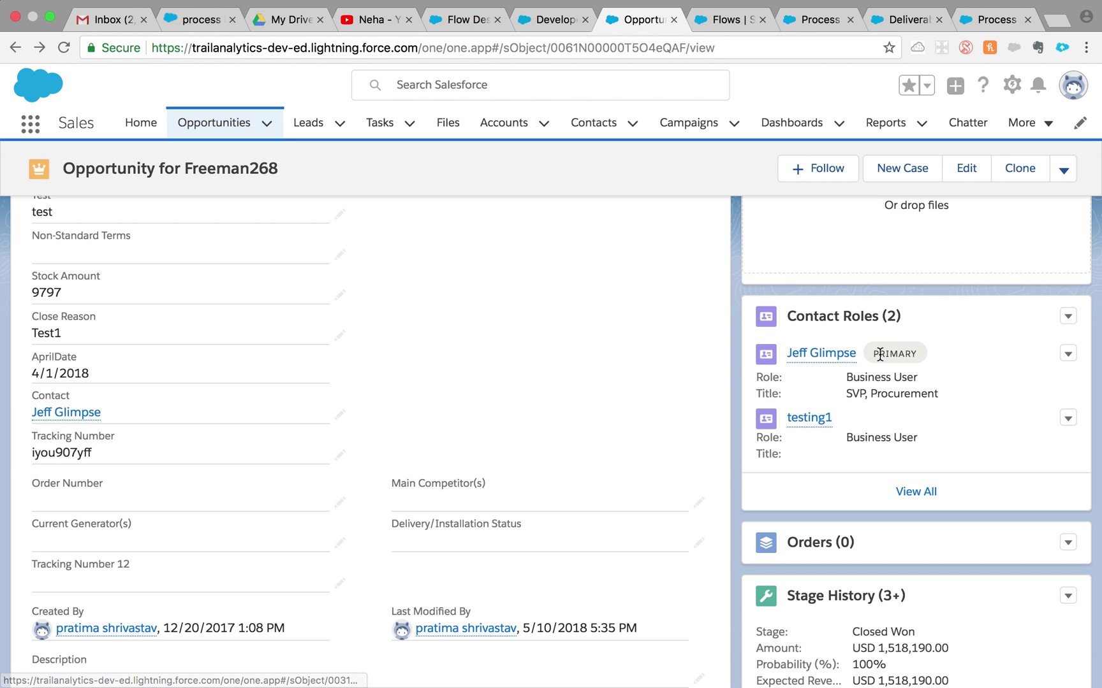
{"action": "left_click", "coordinate": [834, 353]}
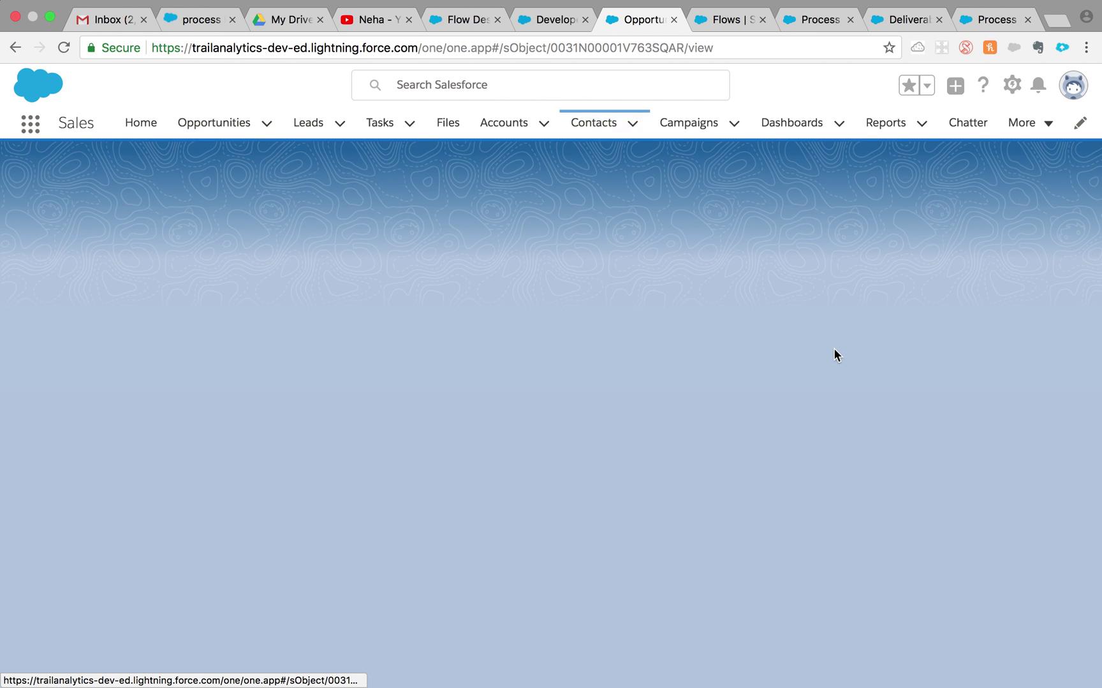